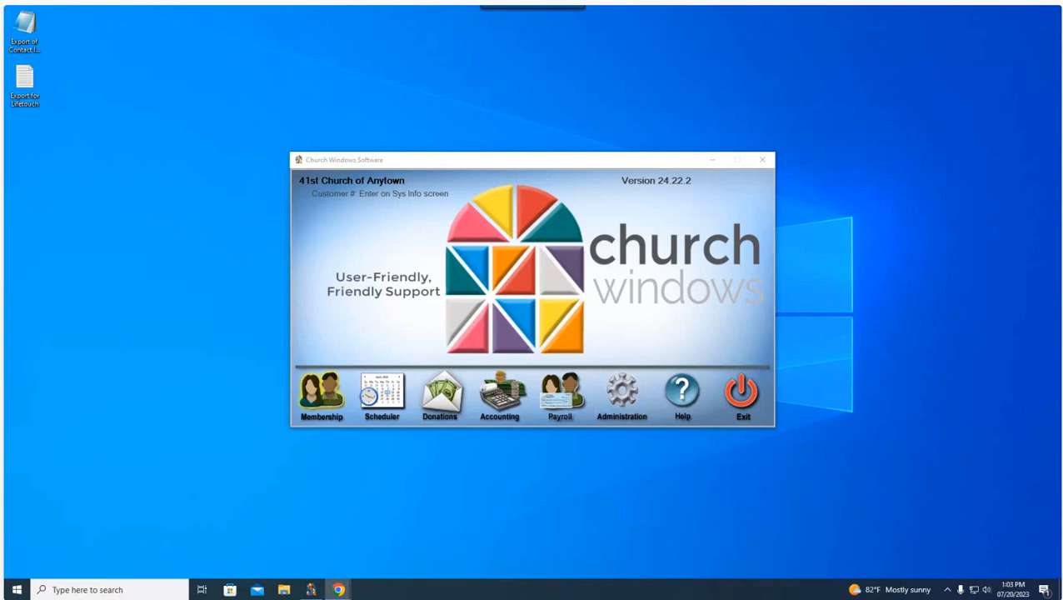
Open the Membership reports, check the sort settings, and continue with the default people selection to the report layout options.
click(322, 398)
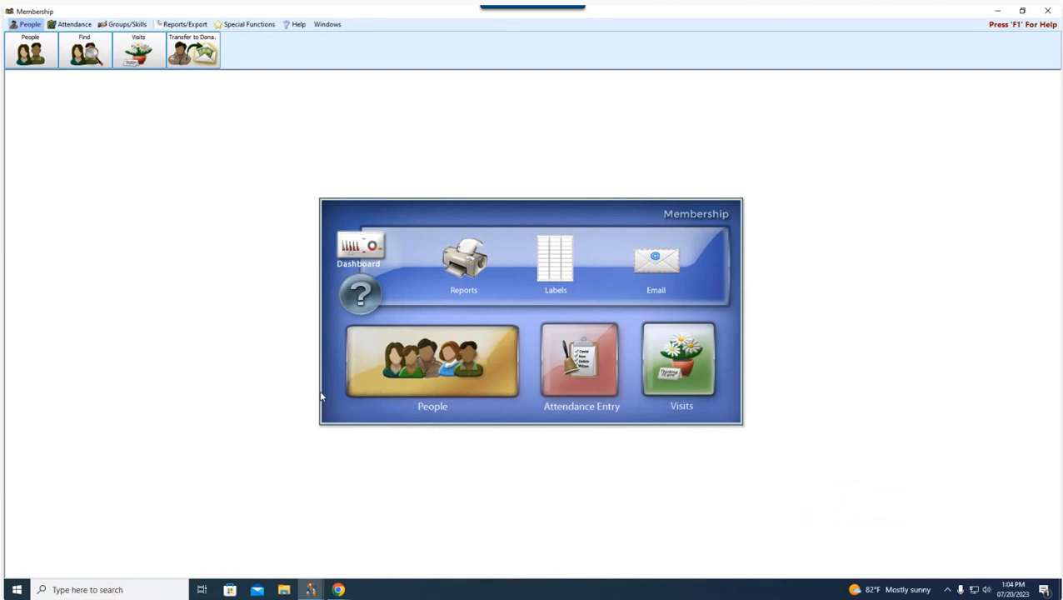
click(477, 276)
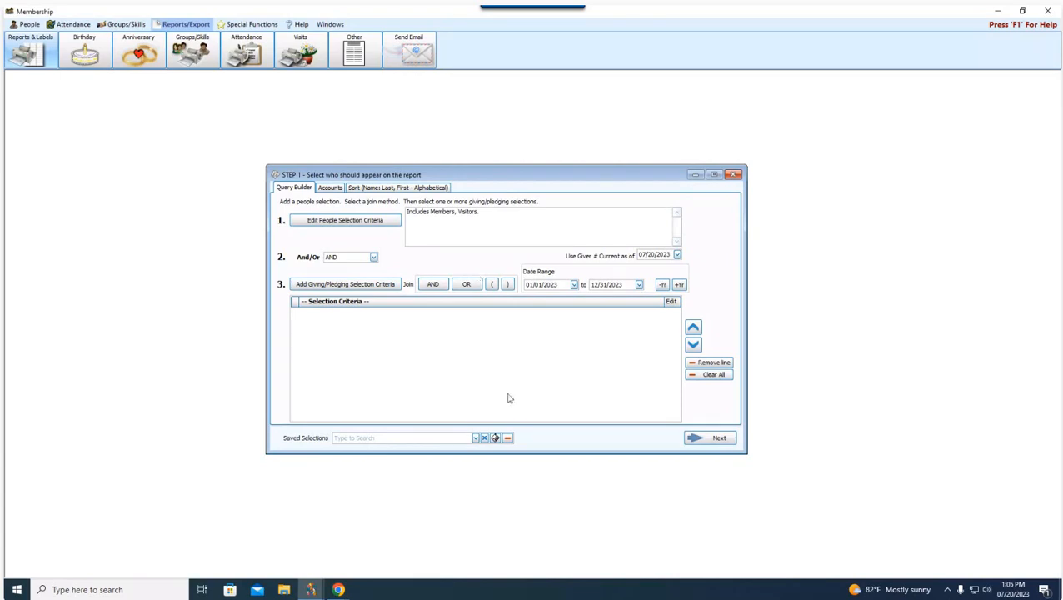
click(373, 189)
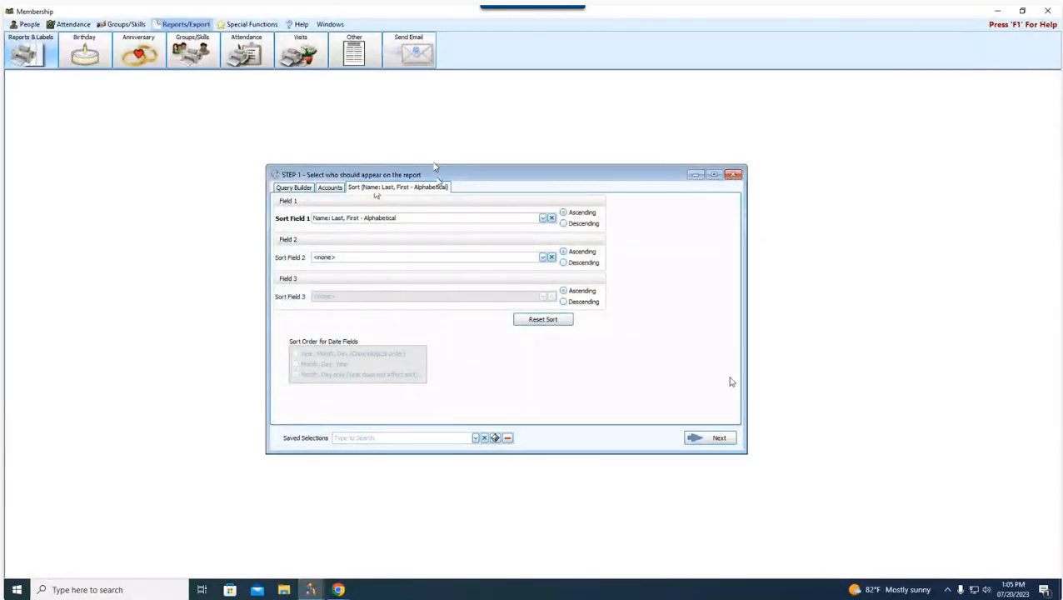
click(711, 442)
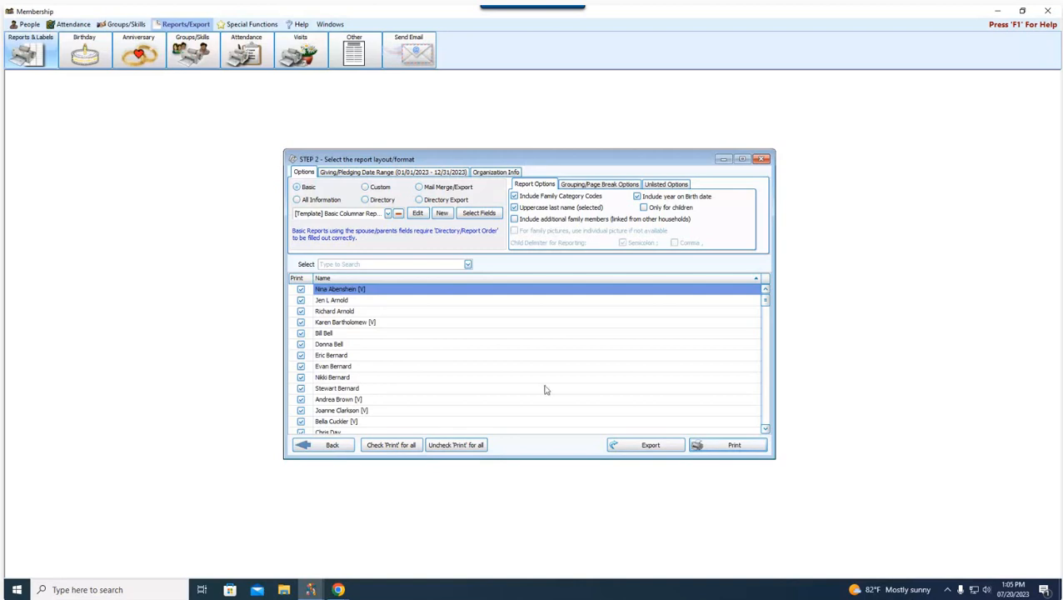
Create a new custom portrait report on Letter paper named "Name and Age Report".
click(318, 199)
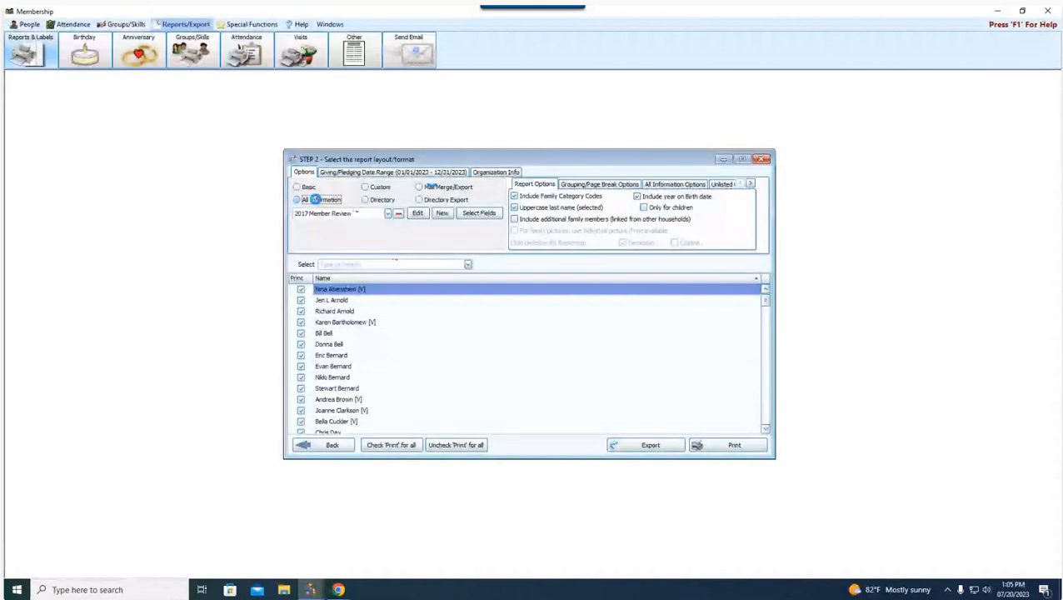
click(375, 187)
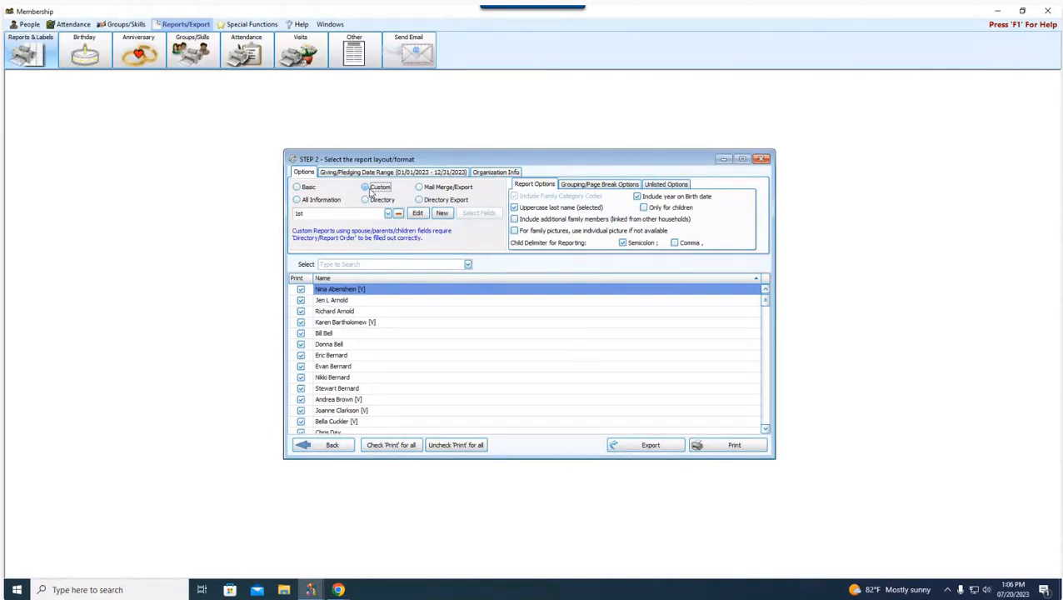
click(443, 214)
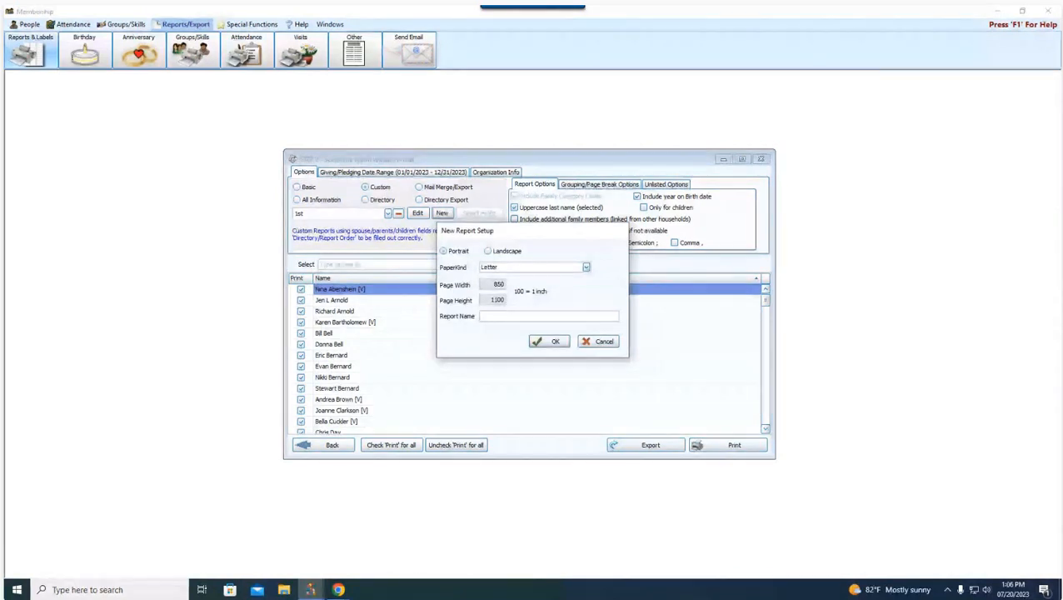
text(Name and )
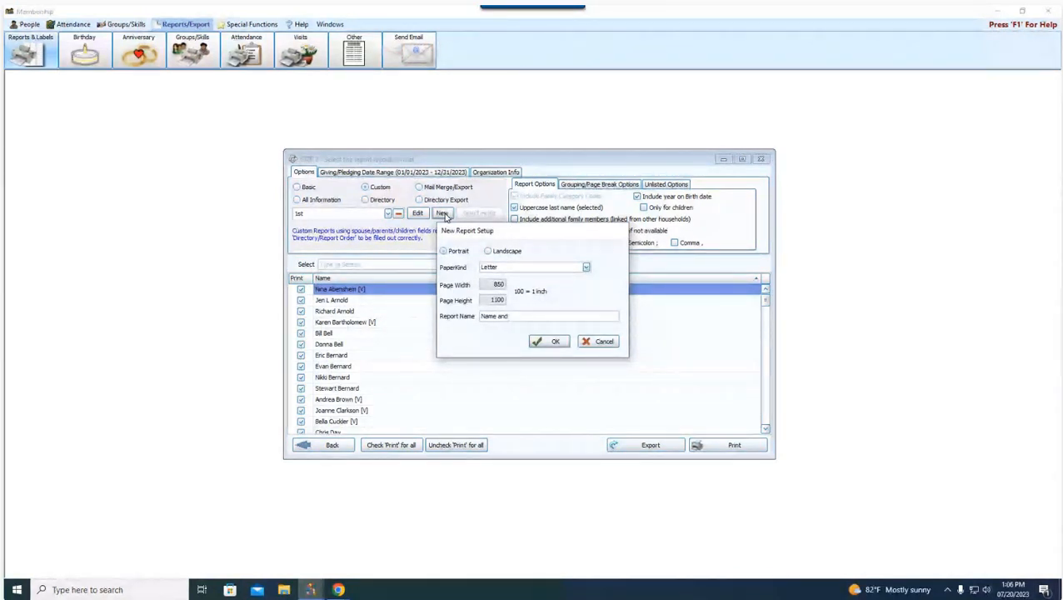
text(Age Re)
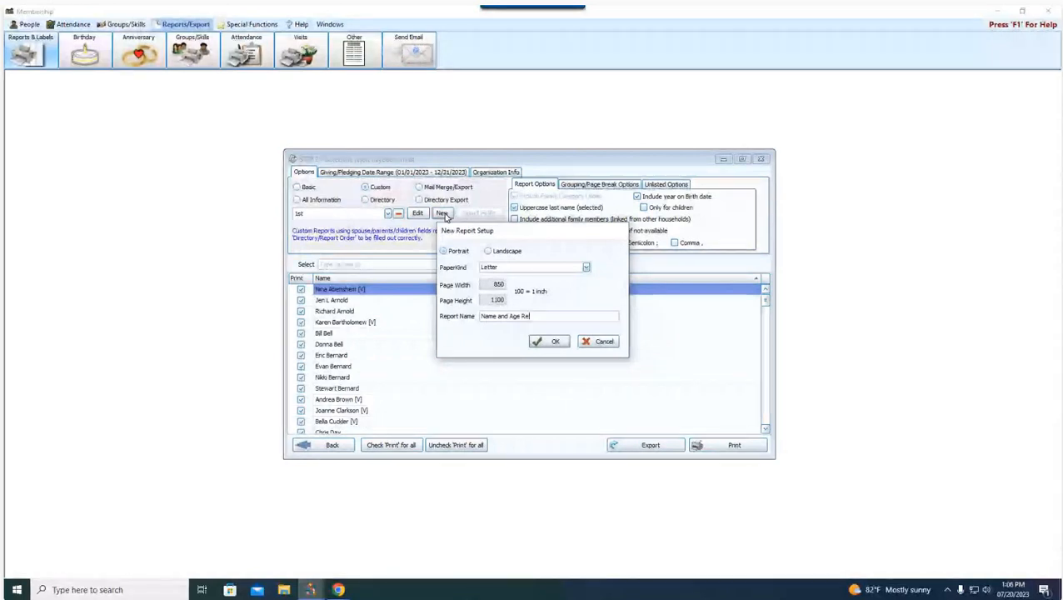
text(port)
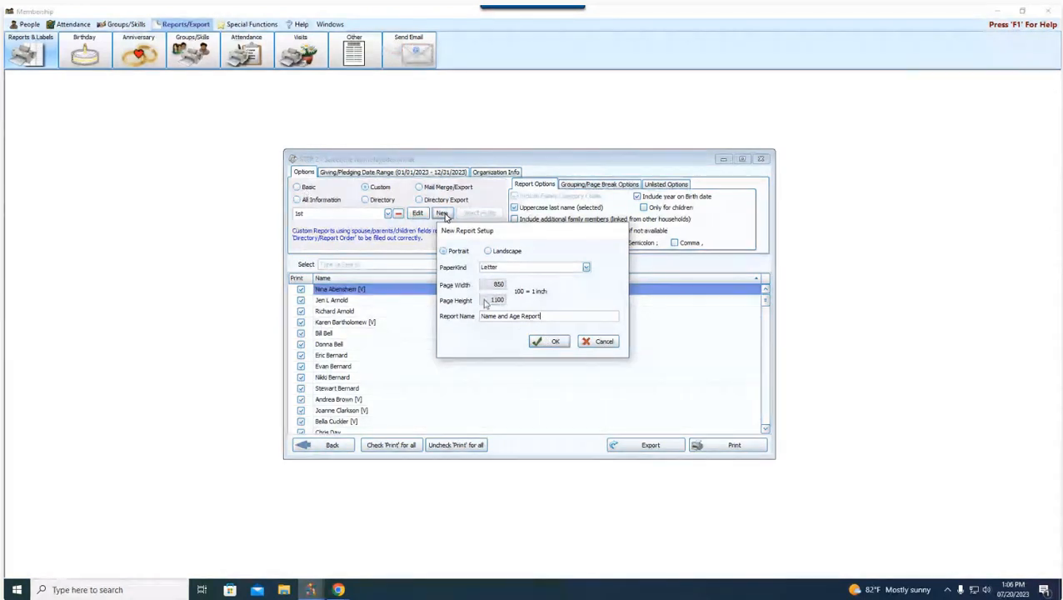
click(554, 340)
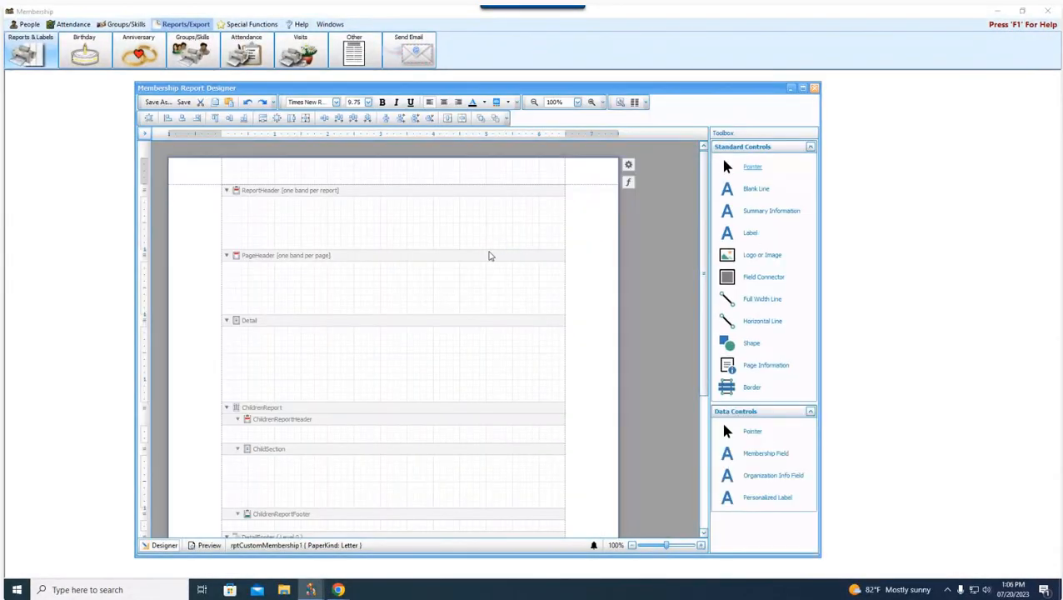
Look through the blank report's bands down to the bottom margin and close the designer without saving the layout.
drag(557, 87, 589, 84)
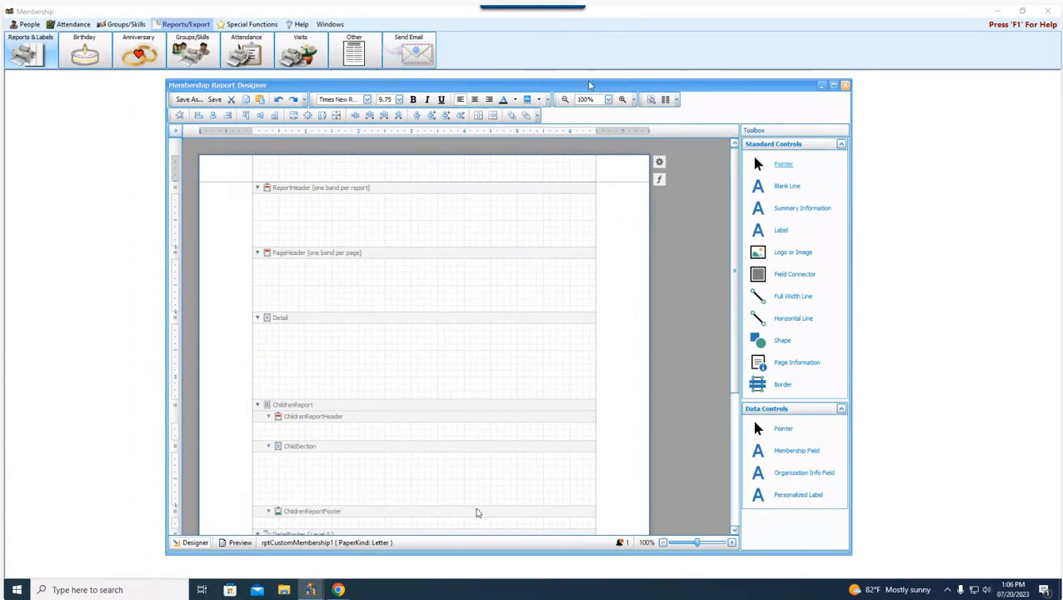
scroll(449, 421, down, 5)
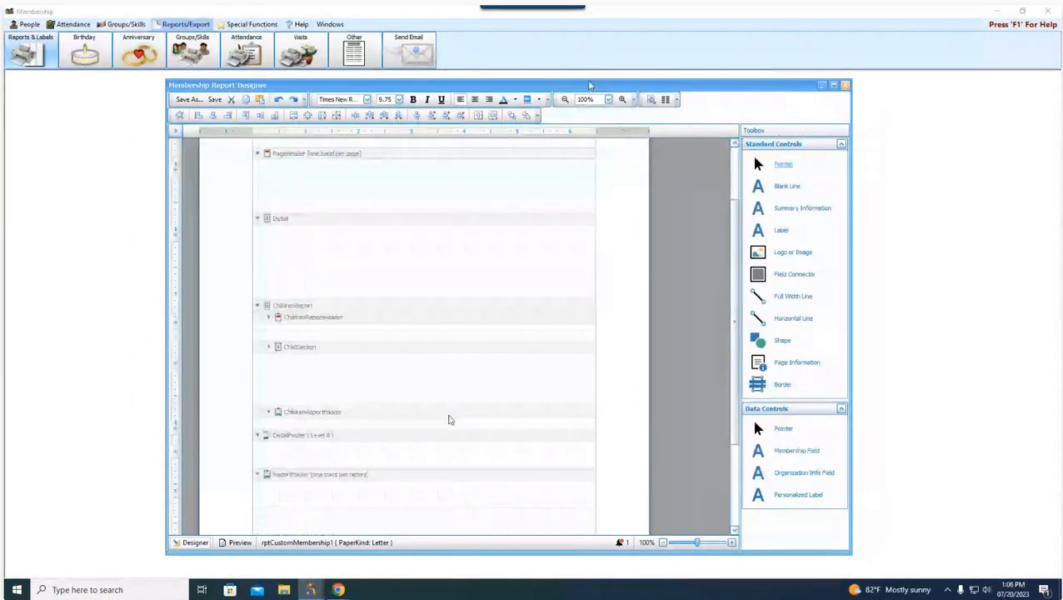
click(453, 469)
scroll(453, 470, up, 5)
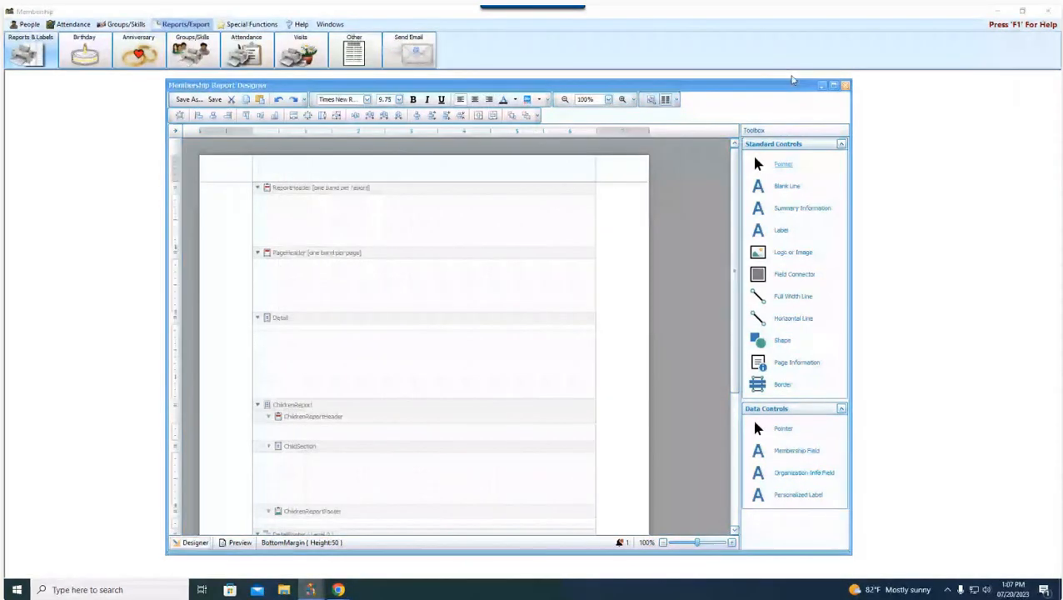
click(845, 84)
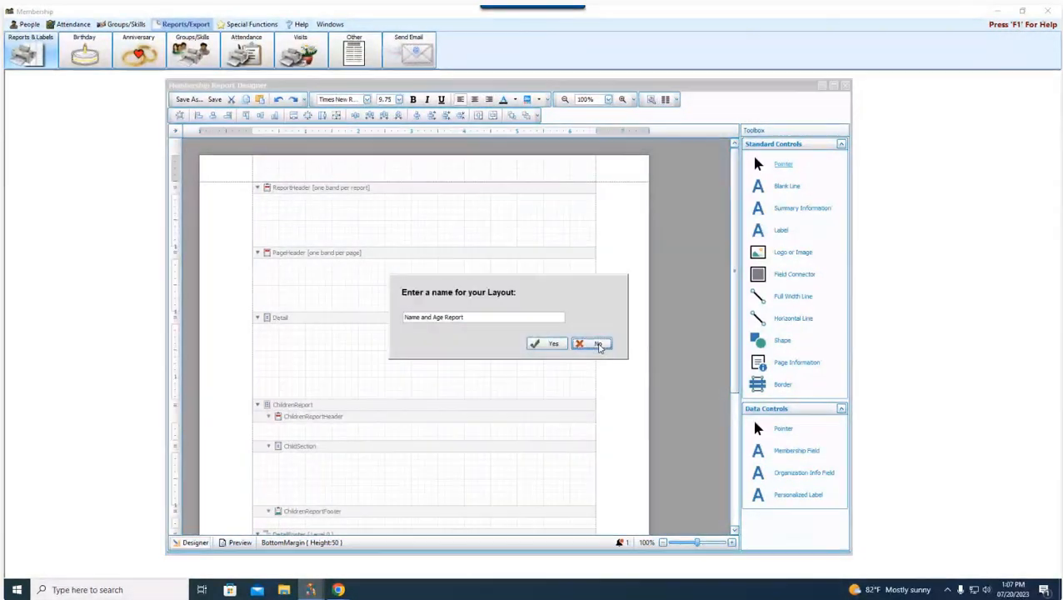
click(597, 344)
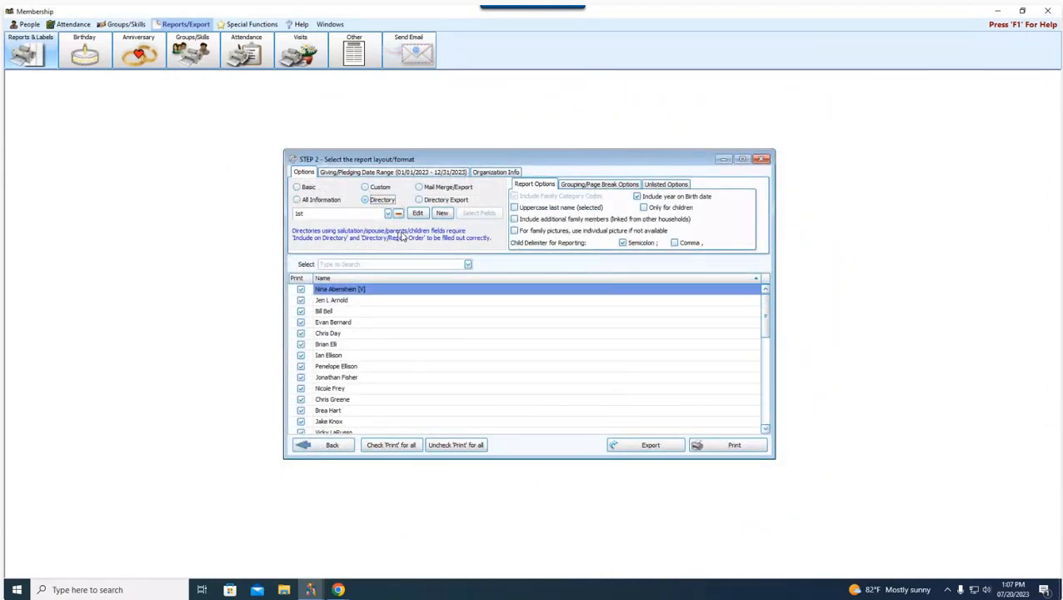
Choose the Directory format with the "[Template] 2 Col Dir with Cell and Email" layout and open it for editing.
click(387, 214)
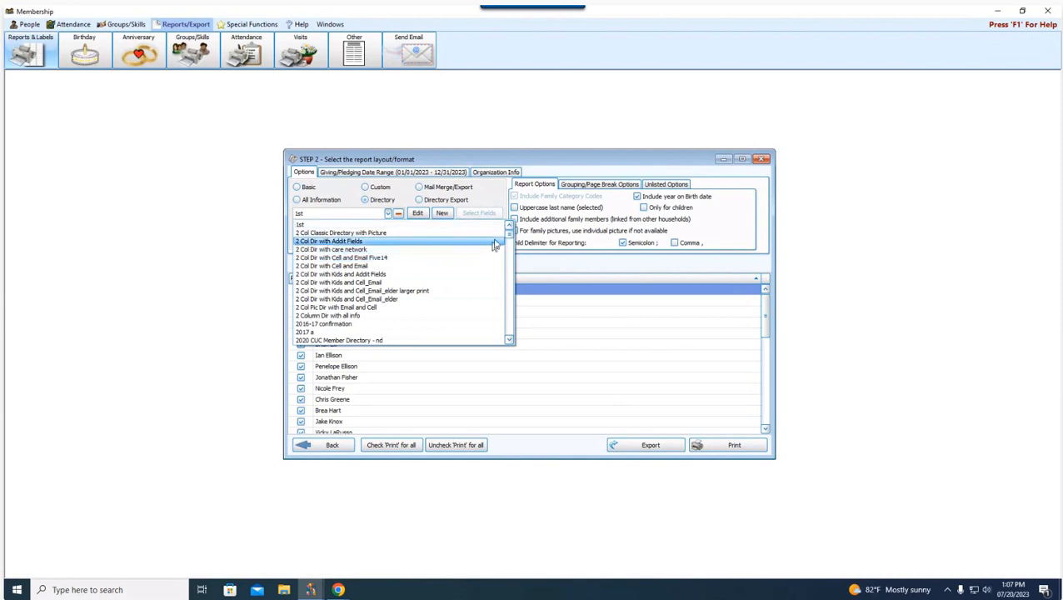
drag(510, 235, 515, 333)
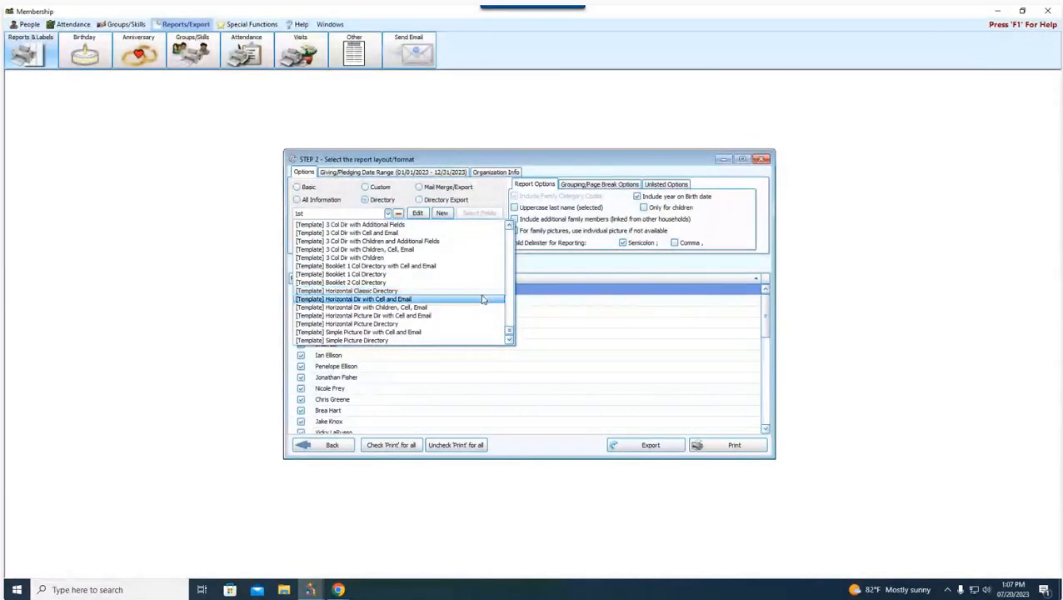
scroll(485, 300, up, 1)
scroll(484, 300, up, 3)
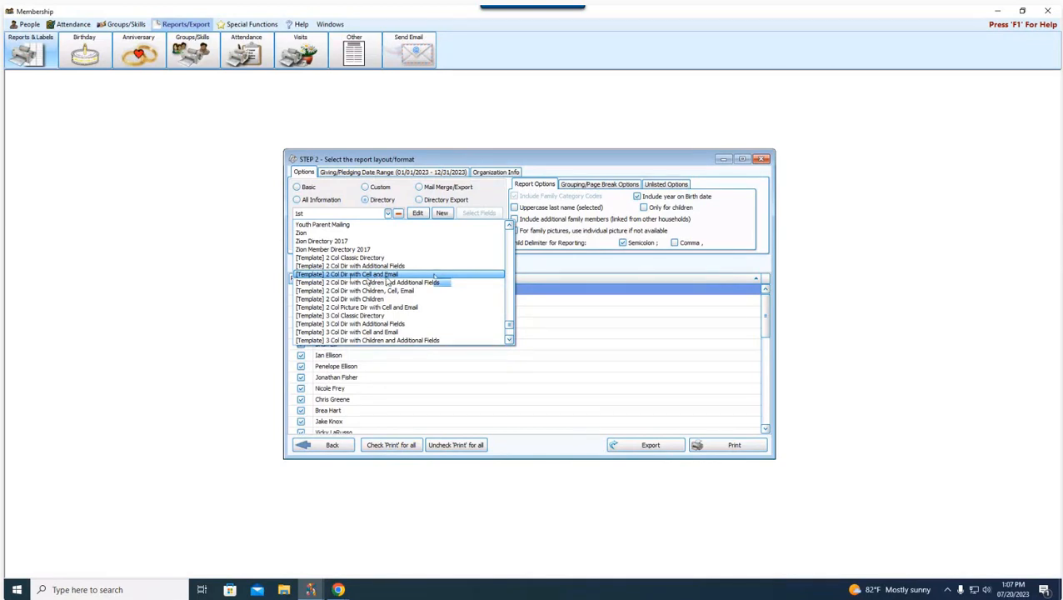
click(435, 276)
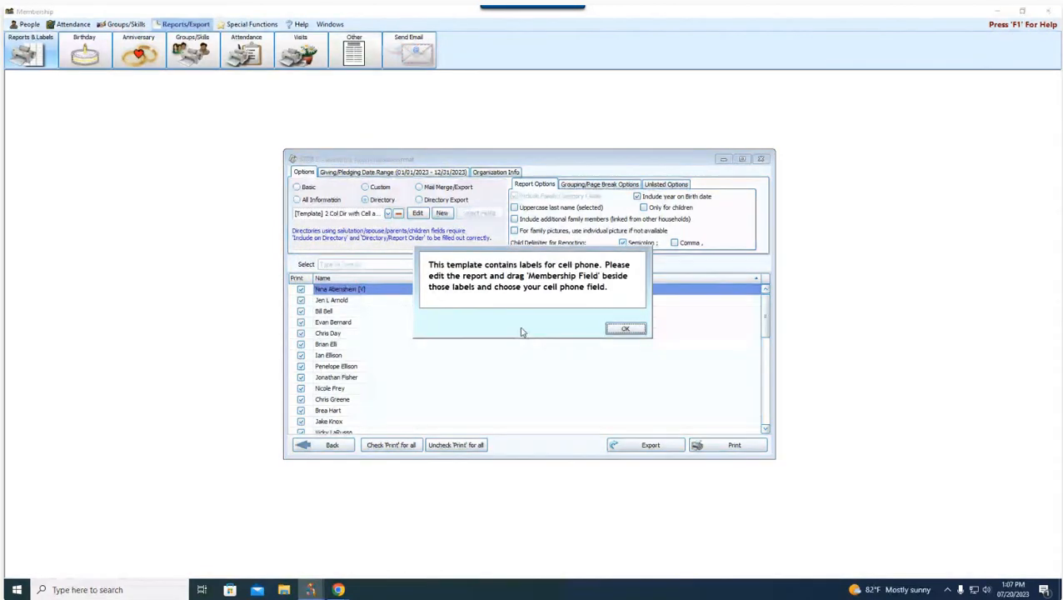
click(625, 329)
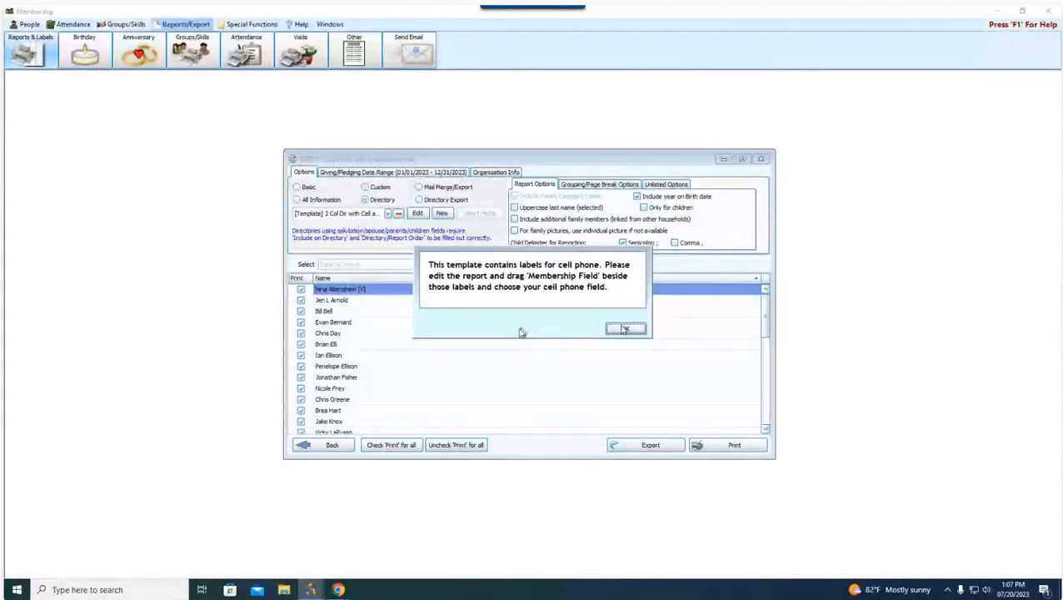
click(625, 329)
click(417, 214)
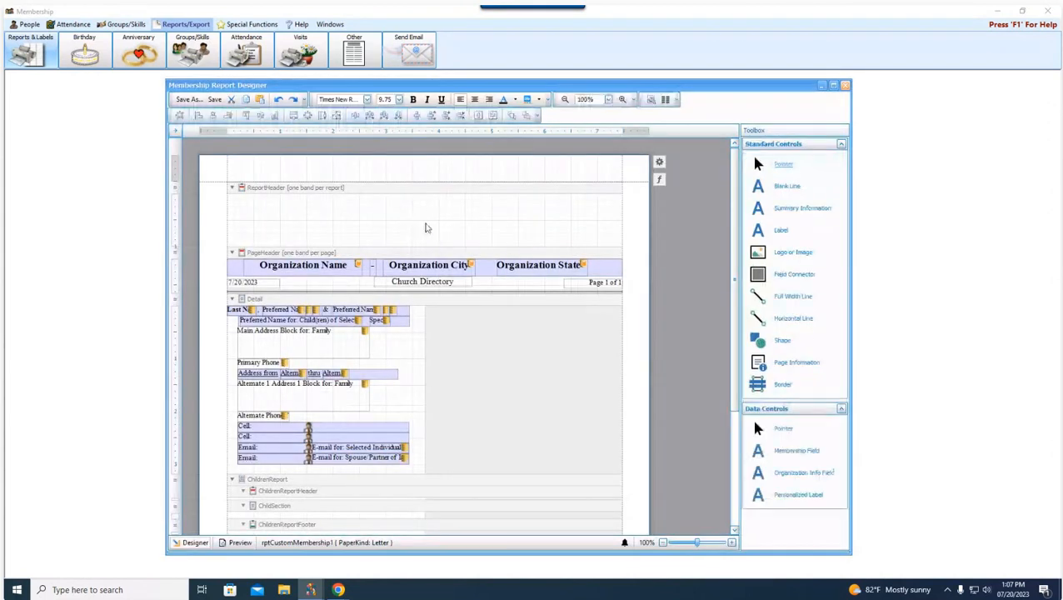
Examine the directory template's header, detail and children bands at 116% zoom.
click(732, 543)
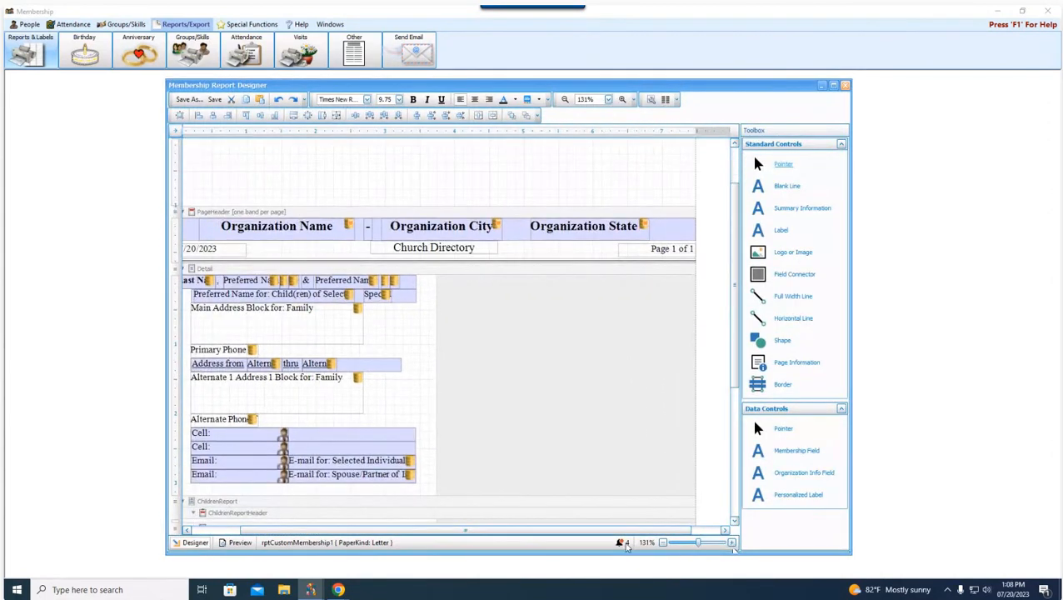
click(663, 543)
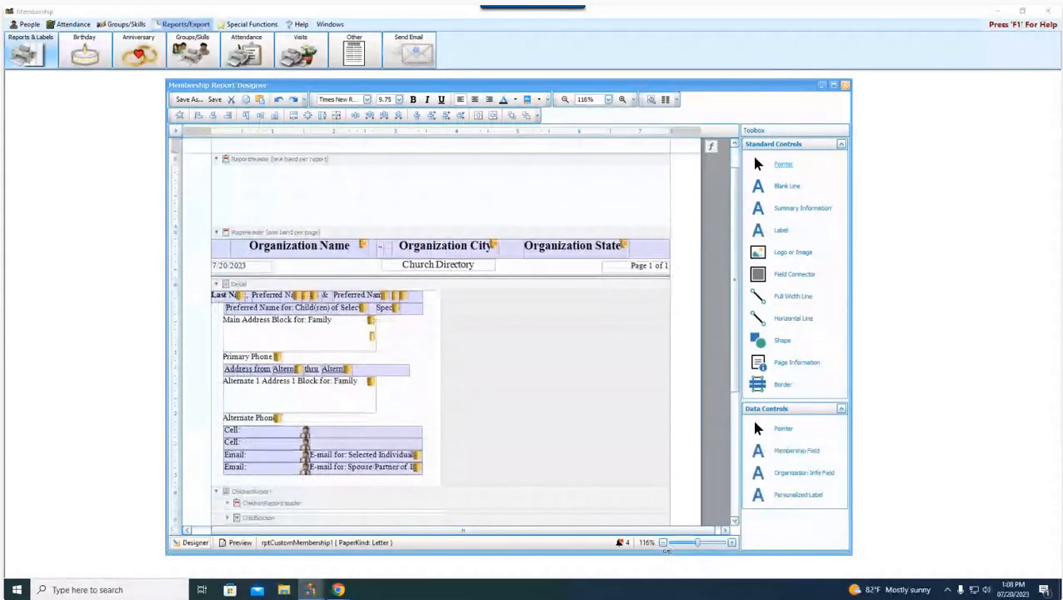
scroll(666, 550, down, 1)
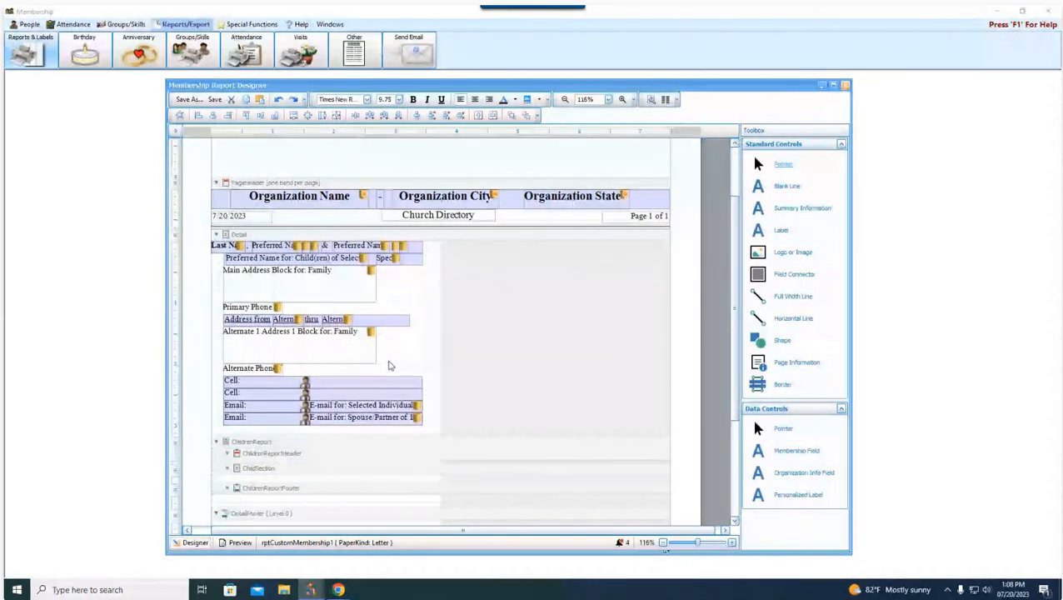
scroll(393, 358, up, 2)
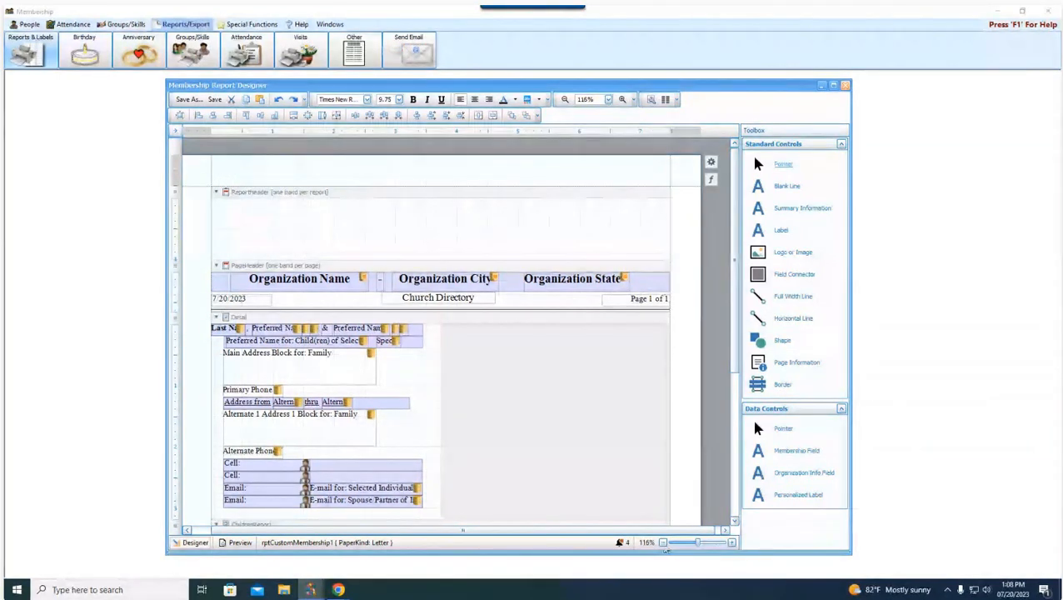
scroll(486, 231, down, 1)
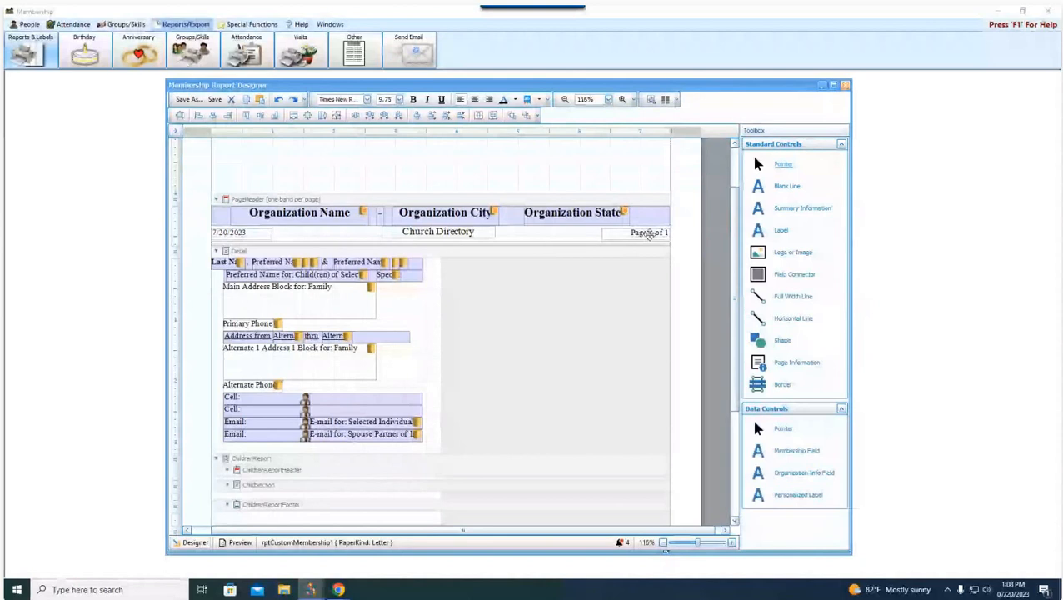
scroll(374, 261, up, 2)
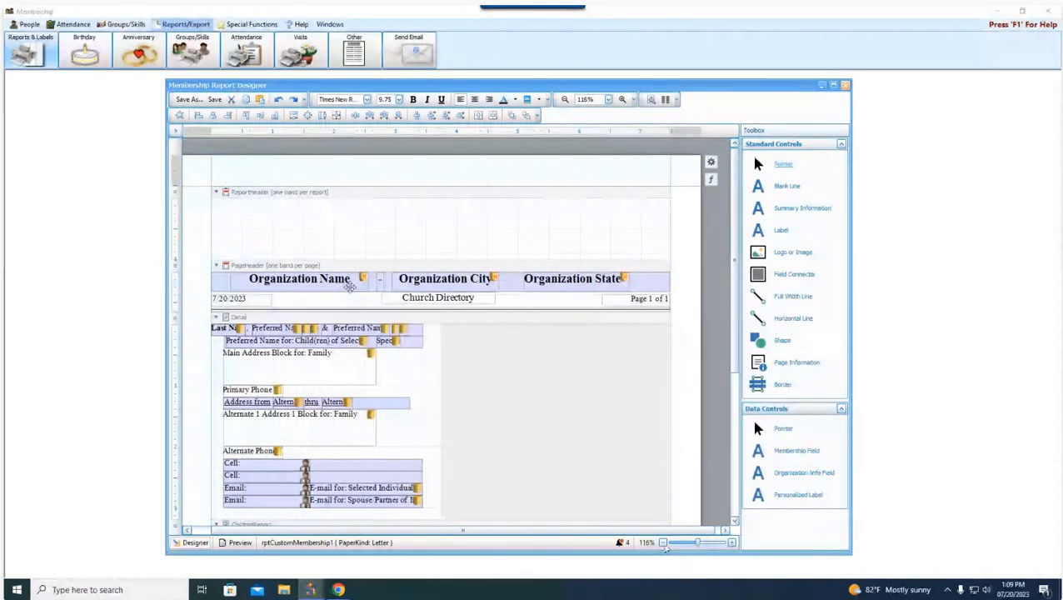
Inspect the page header's date, Church Directory label, page number and Organization Name field one by one.
scroll(350, 286, down, 1)
click(265, 289)
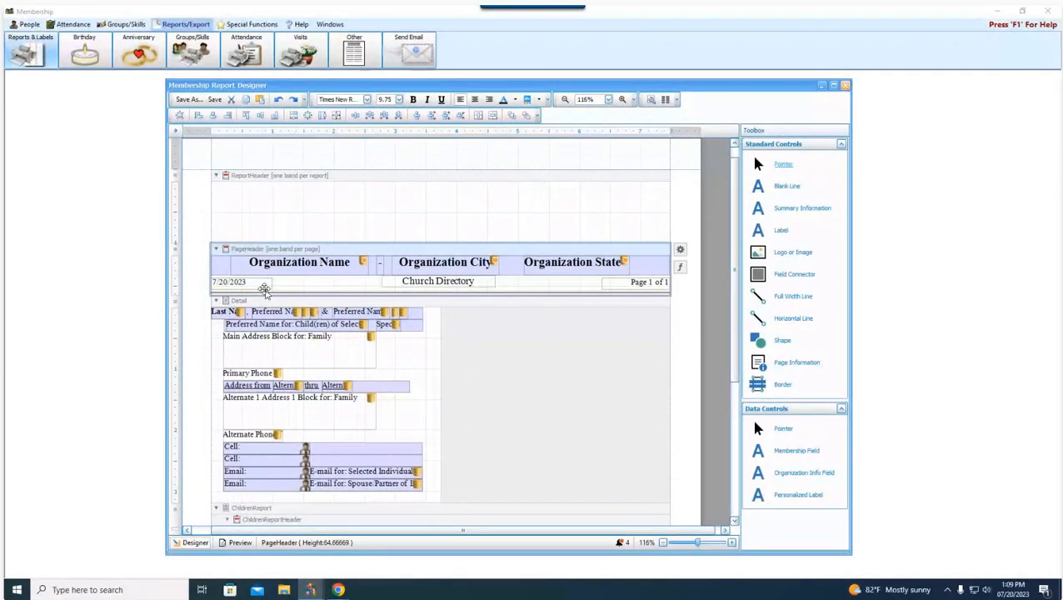
click(237, 283)
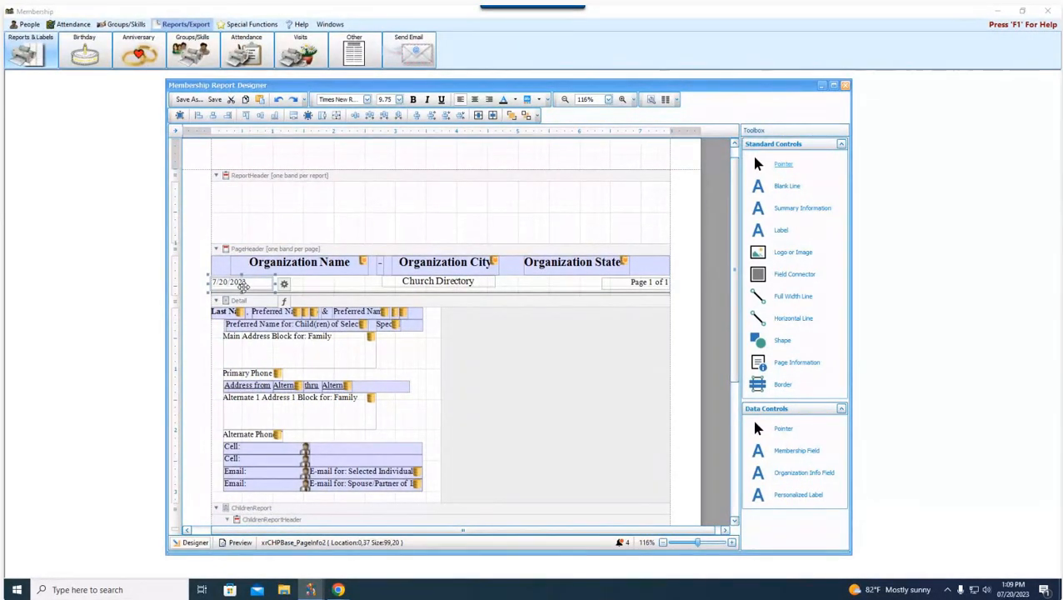
click(454, 283)
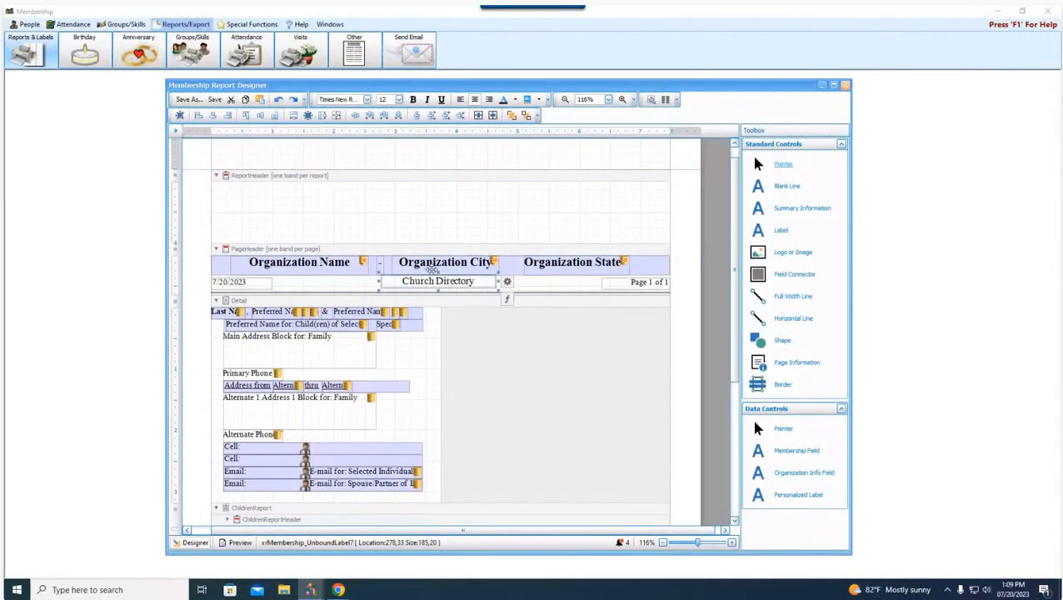
click(620, 283)
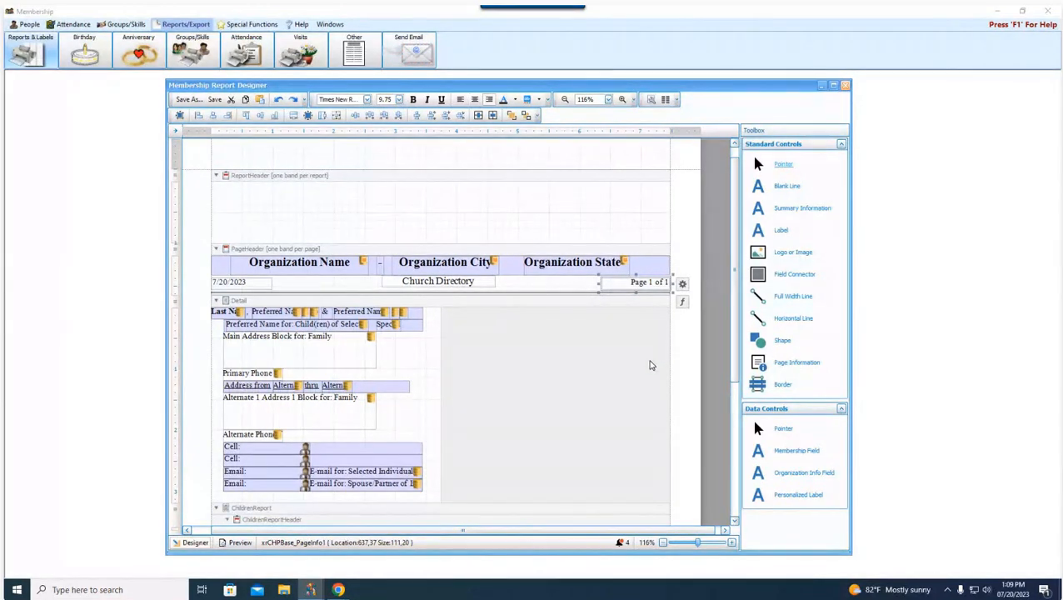
scroll(490, 328, down, 1)
scroll(490, 328, down, 3)
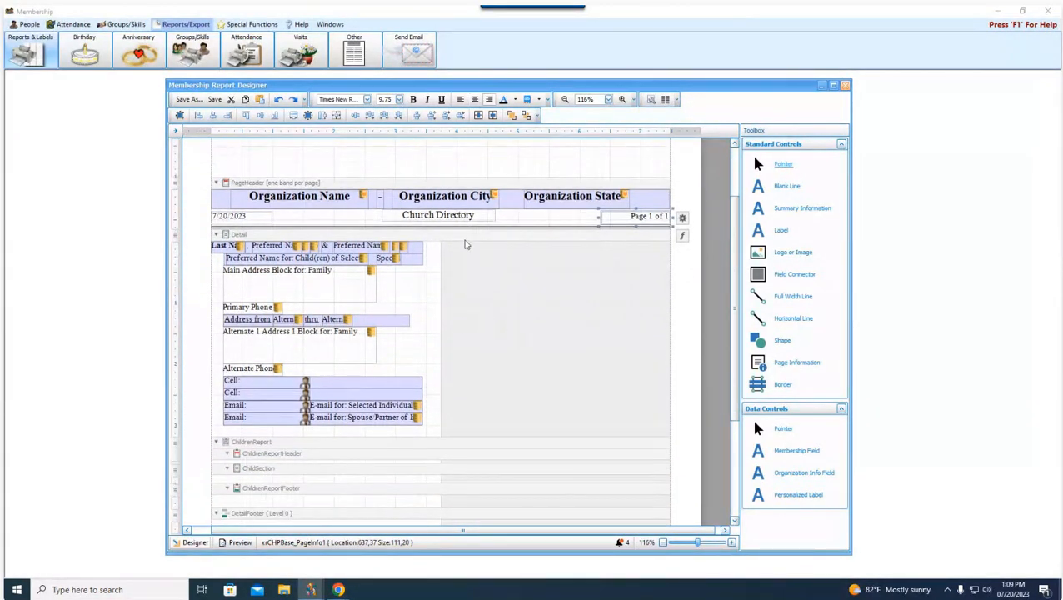
click(325, 205)
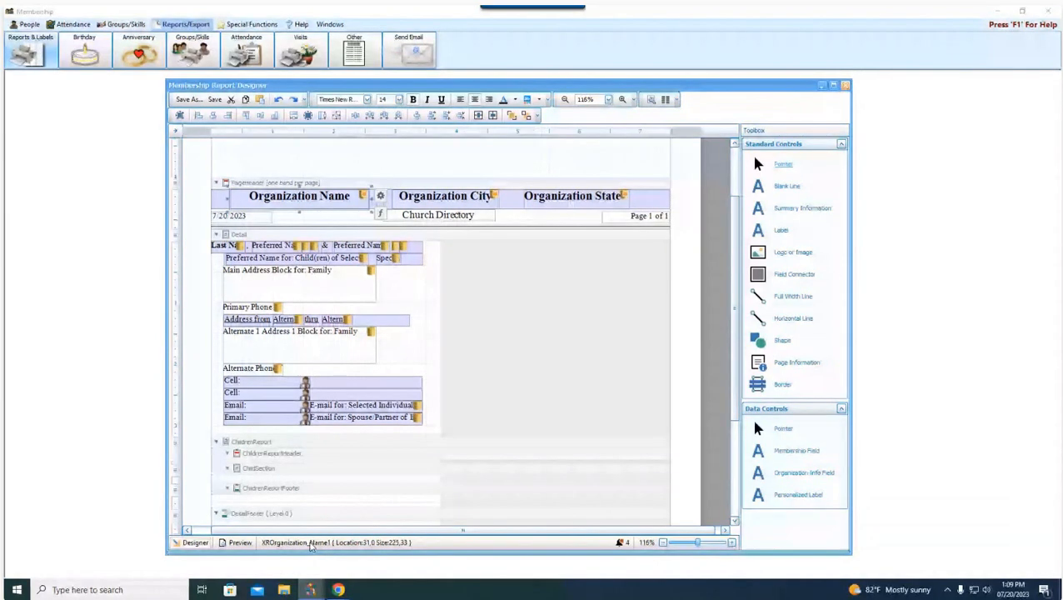
click(325, 198)
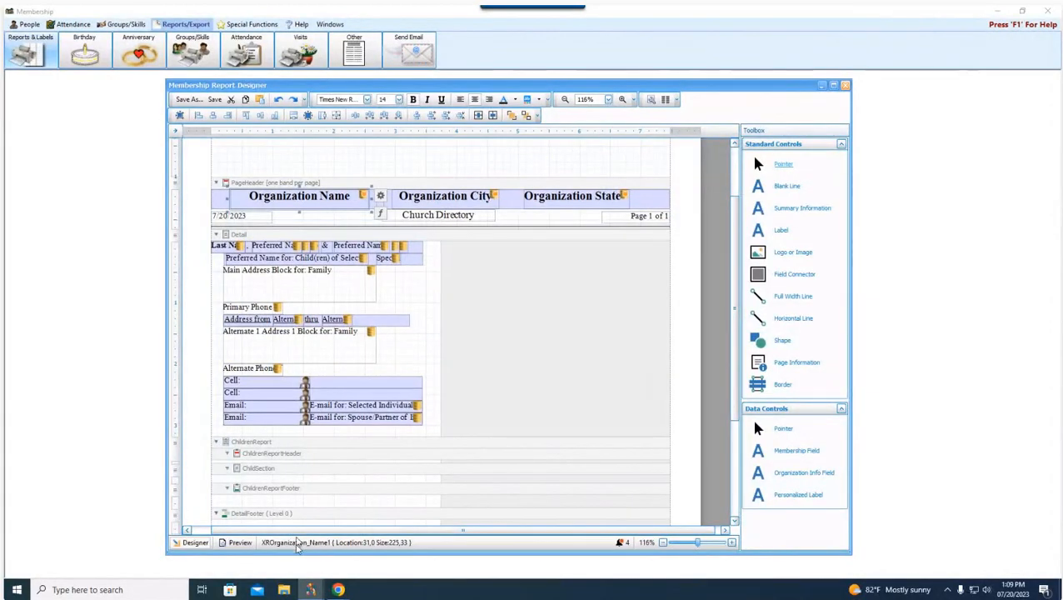
Inspect the Organization City and Organization State fields in the page header.
click(429, 197)
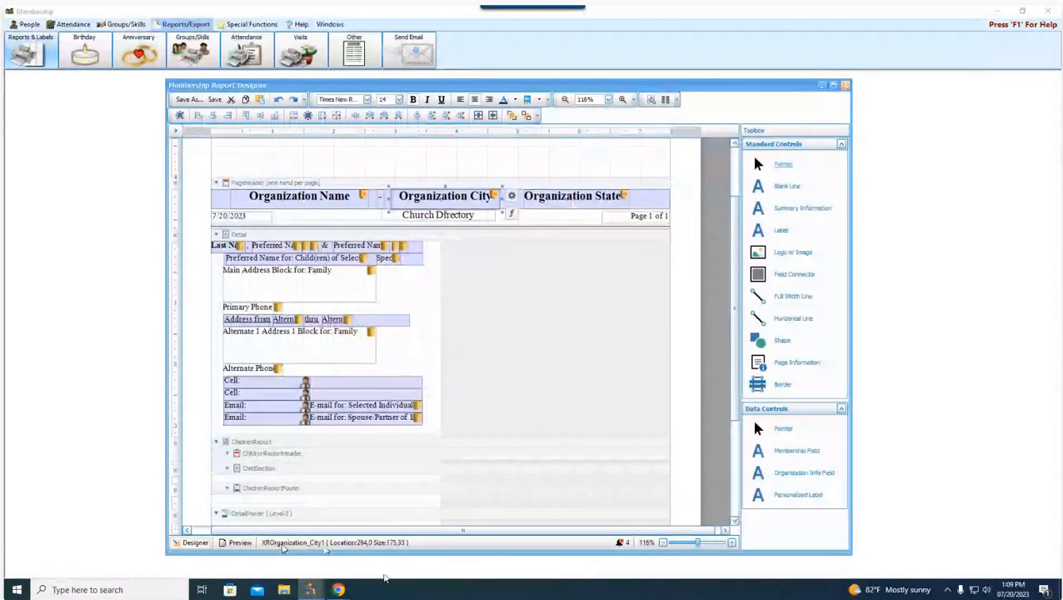
click(559, 197)
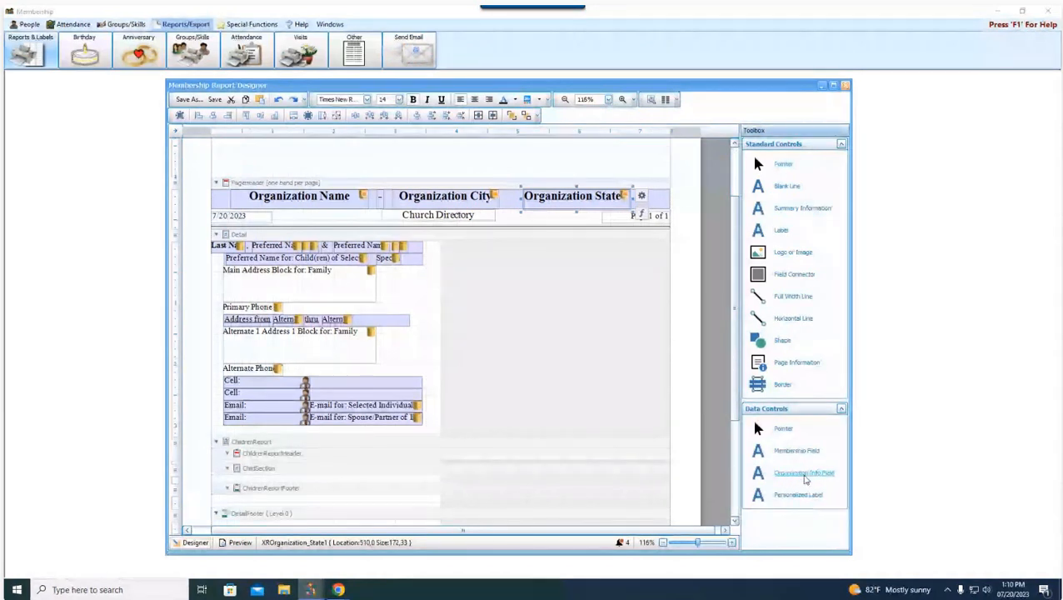
Try out an Organization Phone 1 info field in the report header, enlarged to about 160 by 33, and delete it.
drag(805, 479, 472, 161)
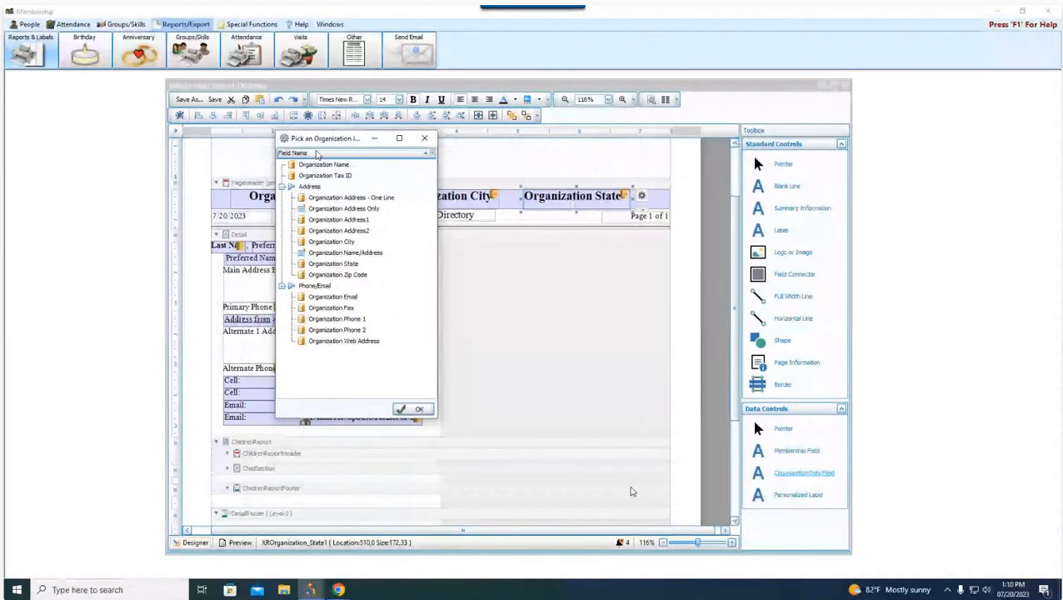
drag(437, 233, 496, 232)
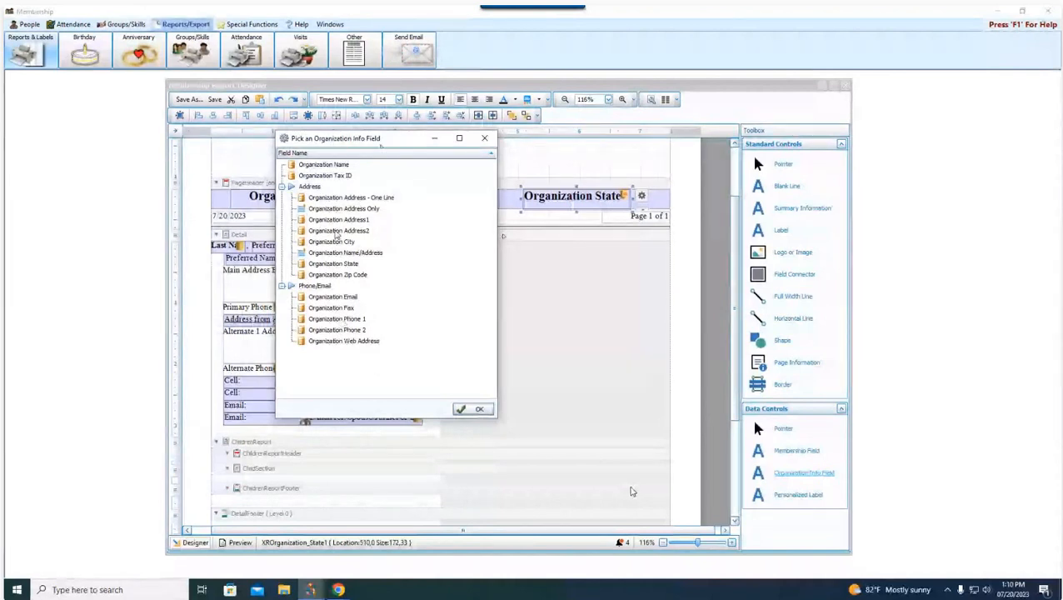
click(345, 319)
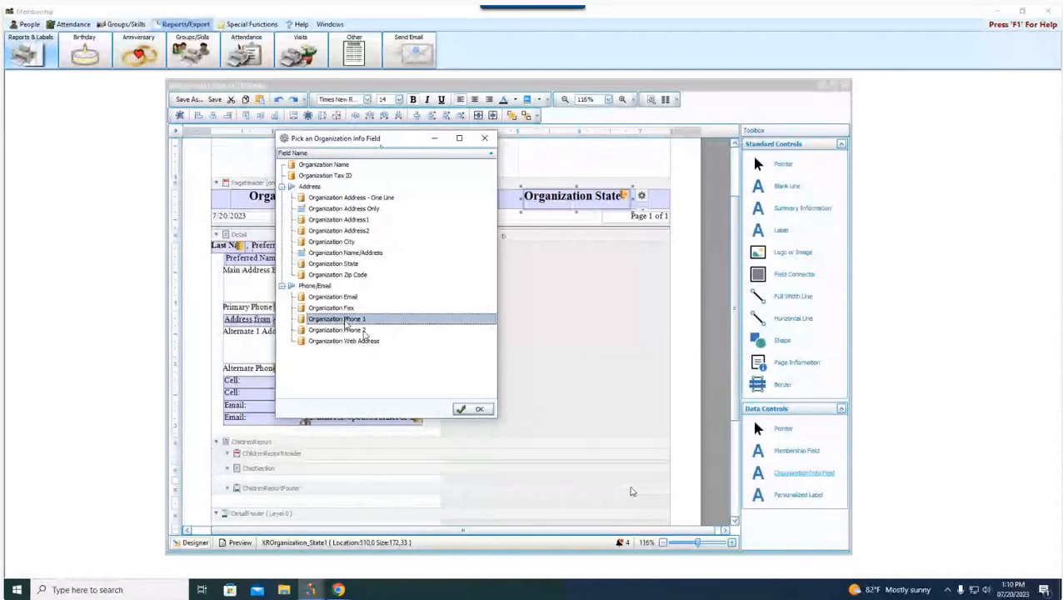
click(474, 409)
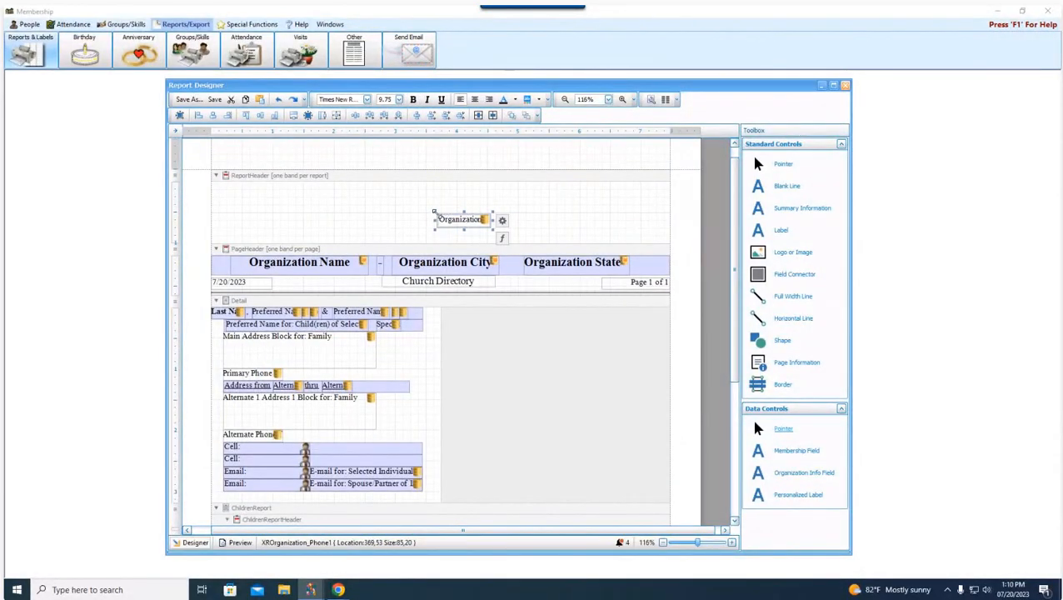
drag(436, 212, 389, 203)
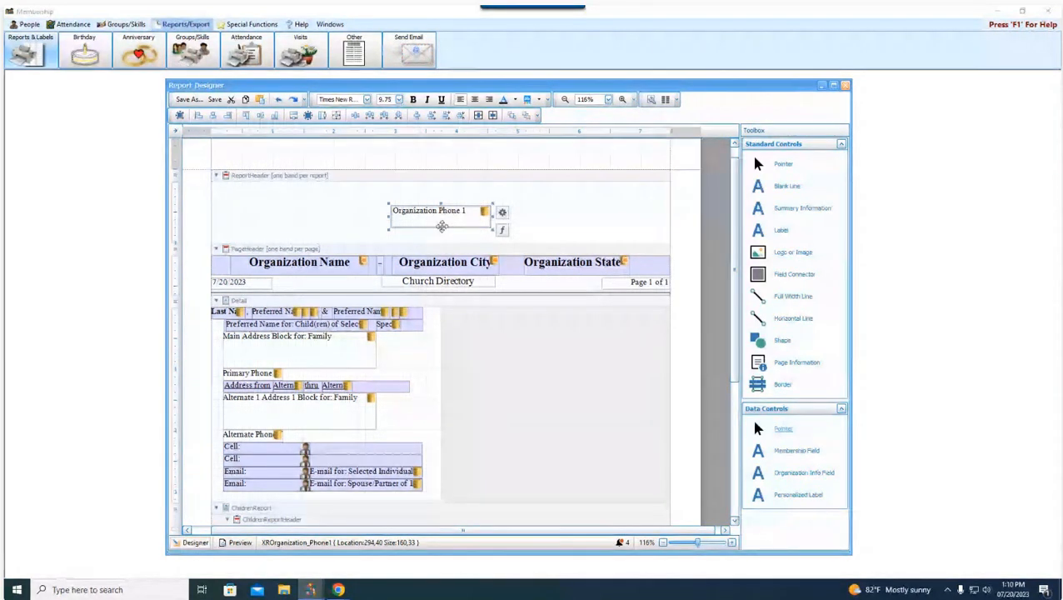
key(Delete)
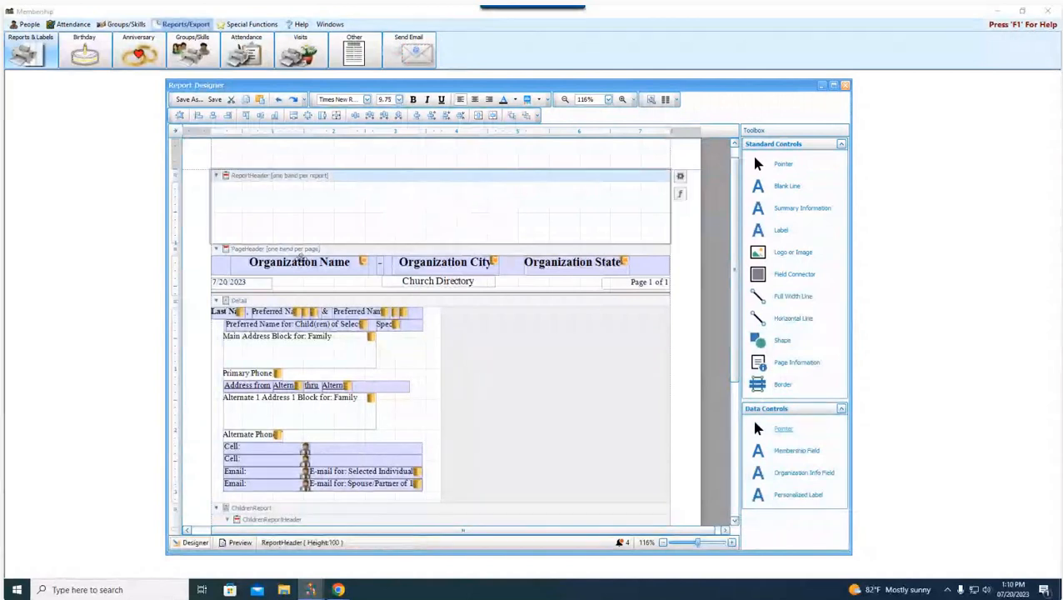
Inspect the date and page number fields in the page header.
click(266, 284)
click(650, 284)
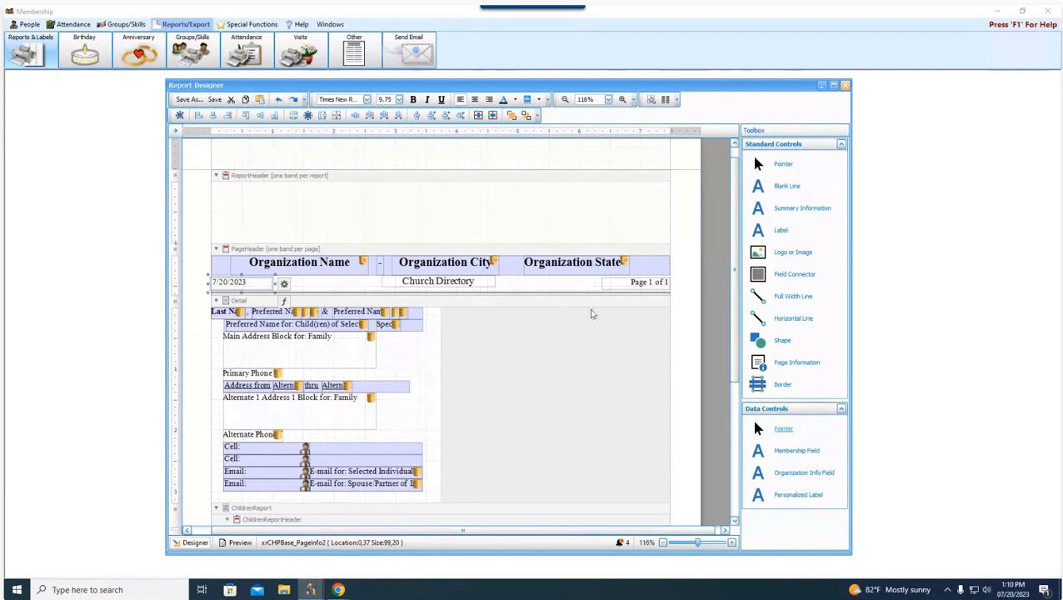
click(642, 285)
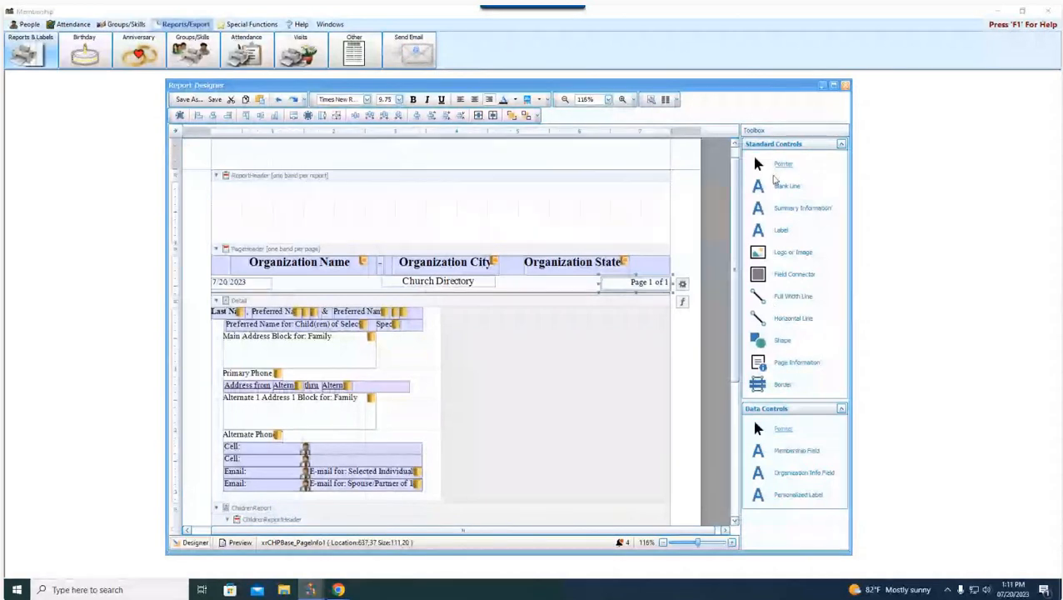
Try out a Page Information control in the report header, review its information type choices, and delete it.
drag(812, 359, 572, 218)
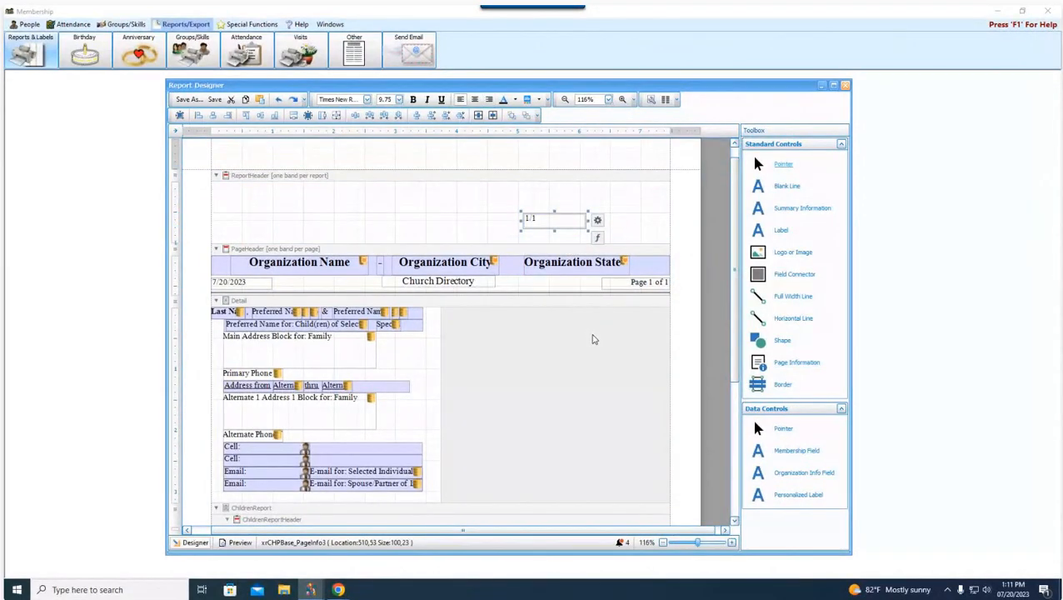
click(597, 221)
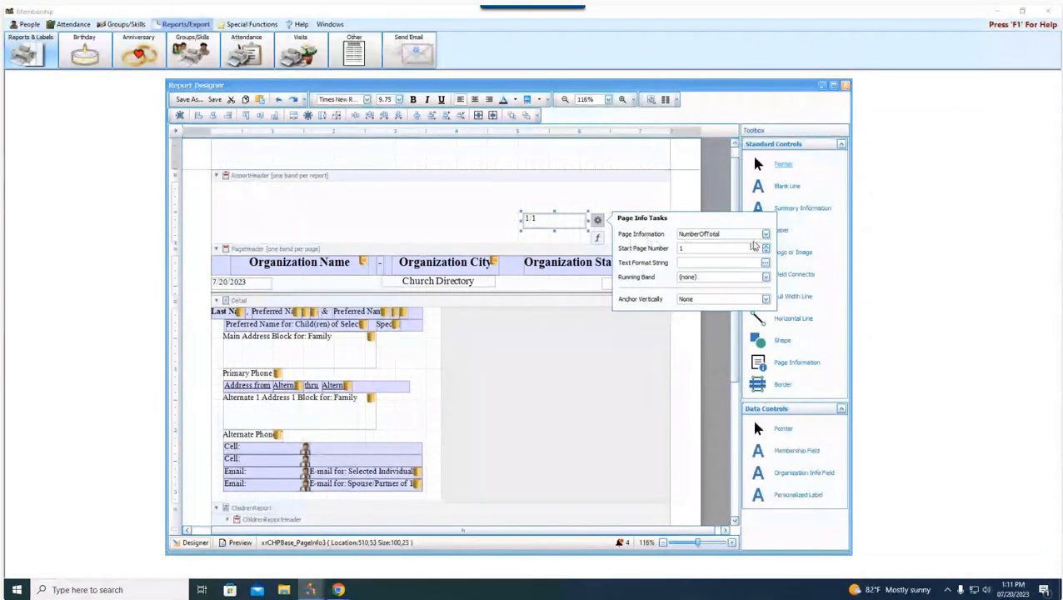
click(767, 237)
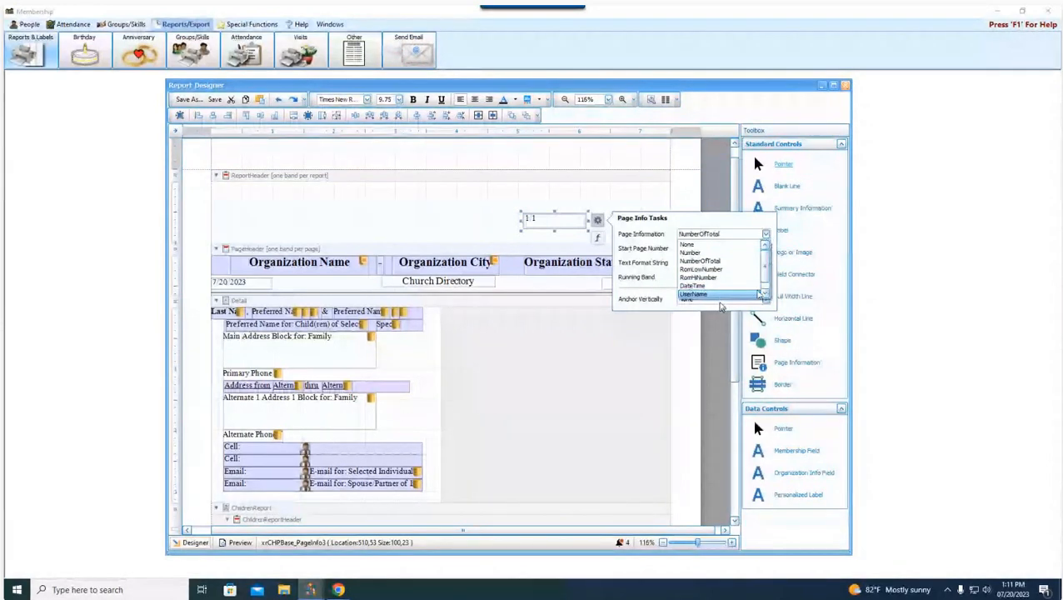
click(653, 291)
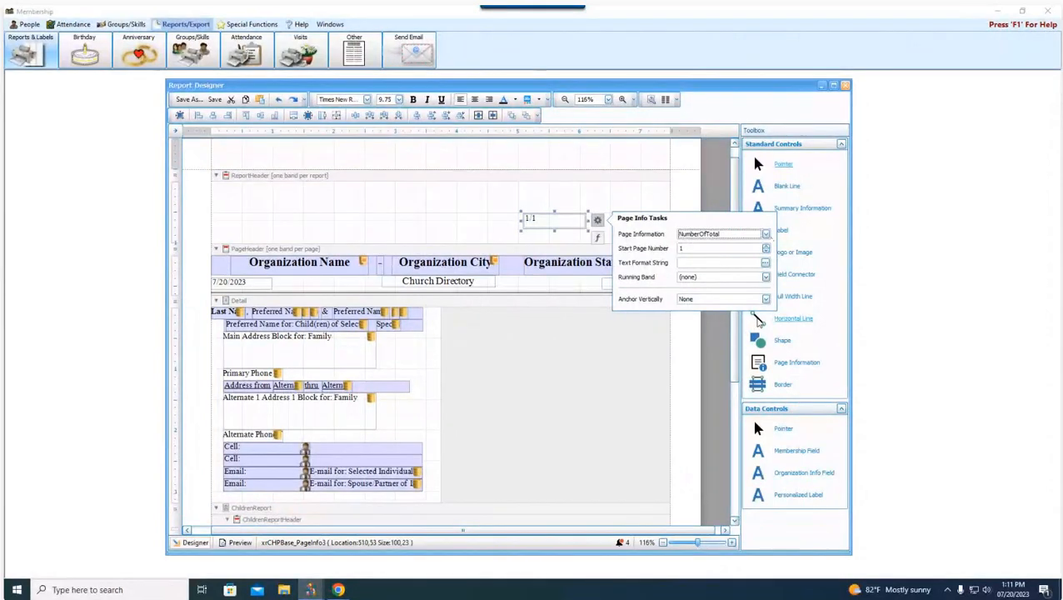
click(569, 220)
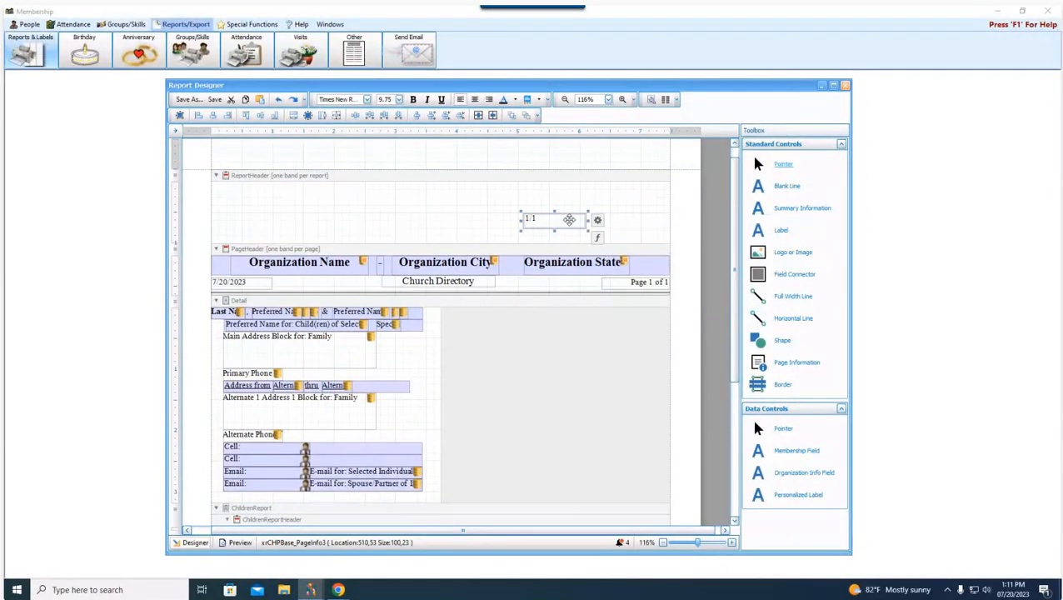
key(Delete)
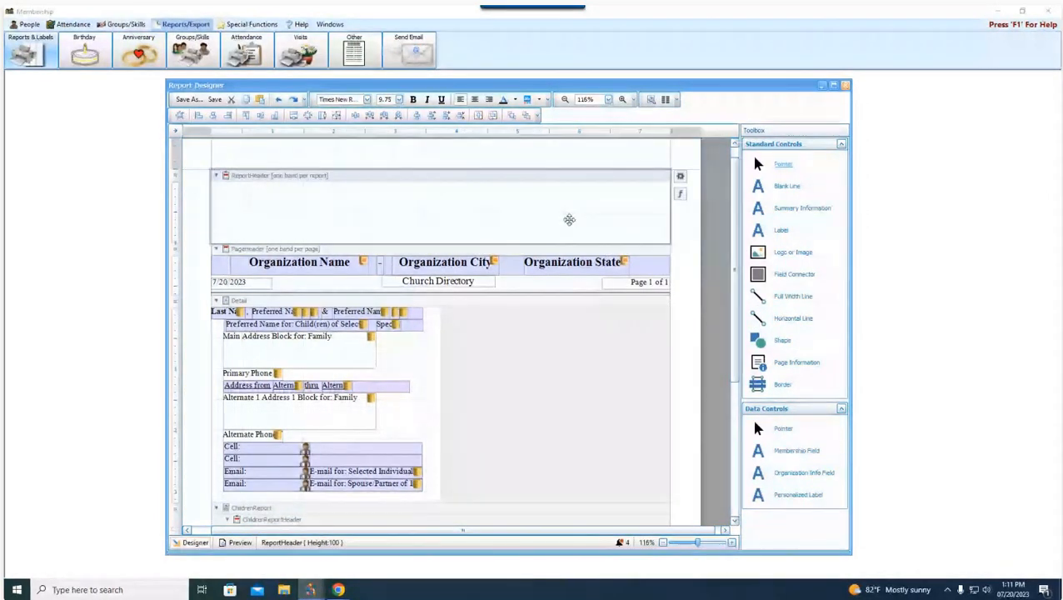
Enlarge the layout view to 131% and widen the designer window to show the whole detail band.
scroll(298, 268, down, 2)
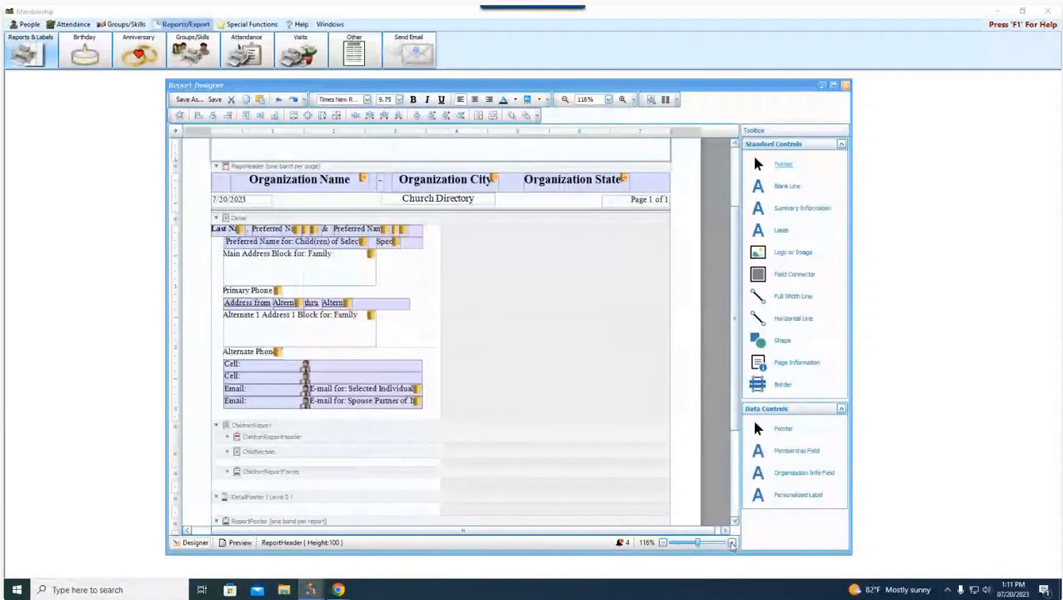
click(732, 543)
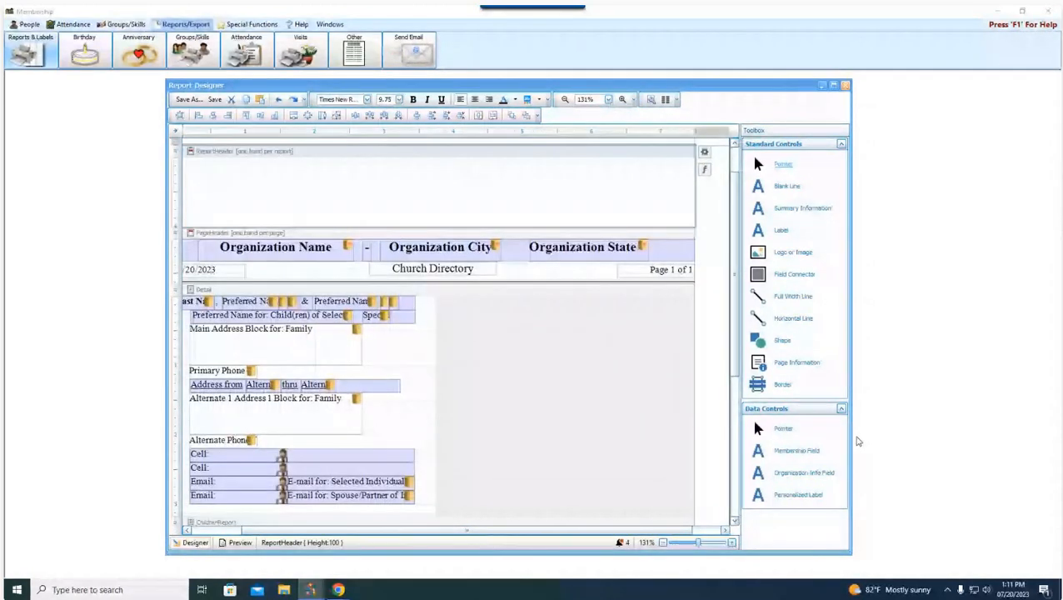
drag(852, 442, 952, 434)
scroll(532, 393, down, 1)
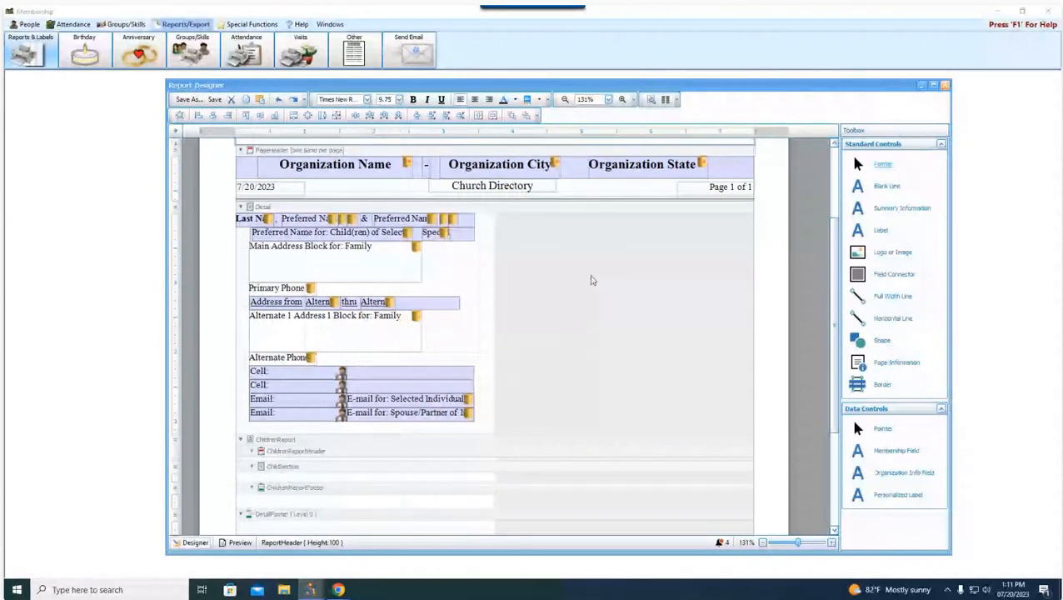
scroll(593, 339, up, 1)
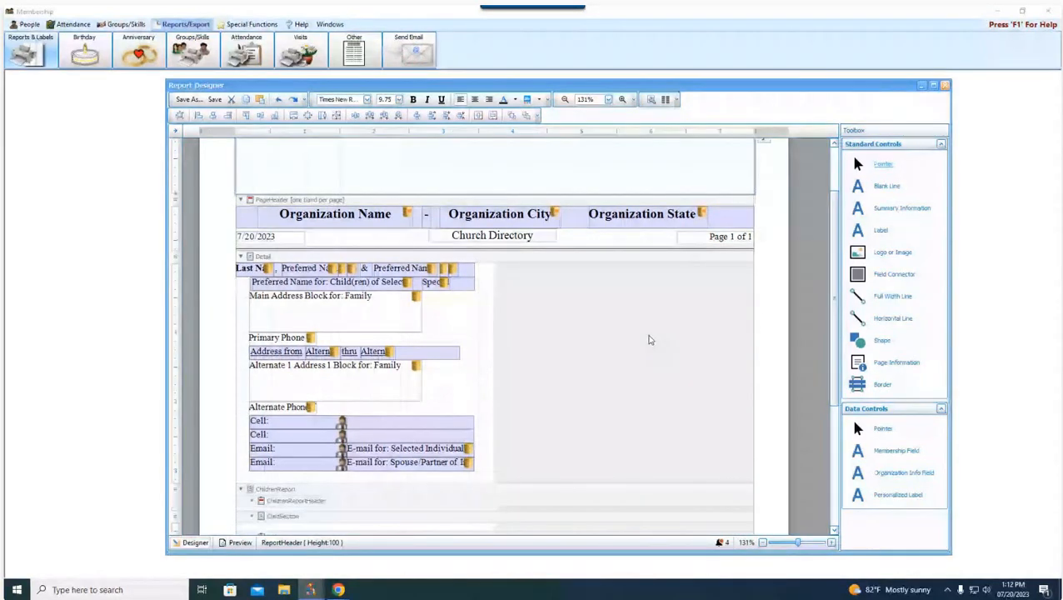
scroll(648, 275, down, 1)
Inspect the detail band's Last Name, both Preferred Name fields, the children's Preferred Name and the special character field beside it.
click(464, 260)
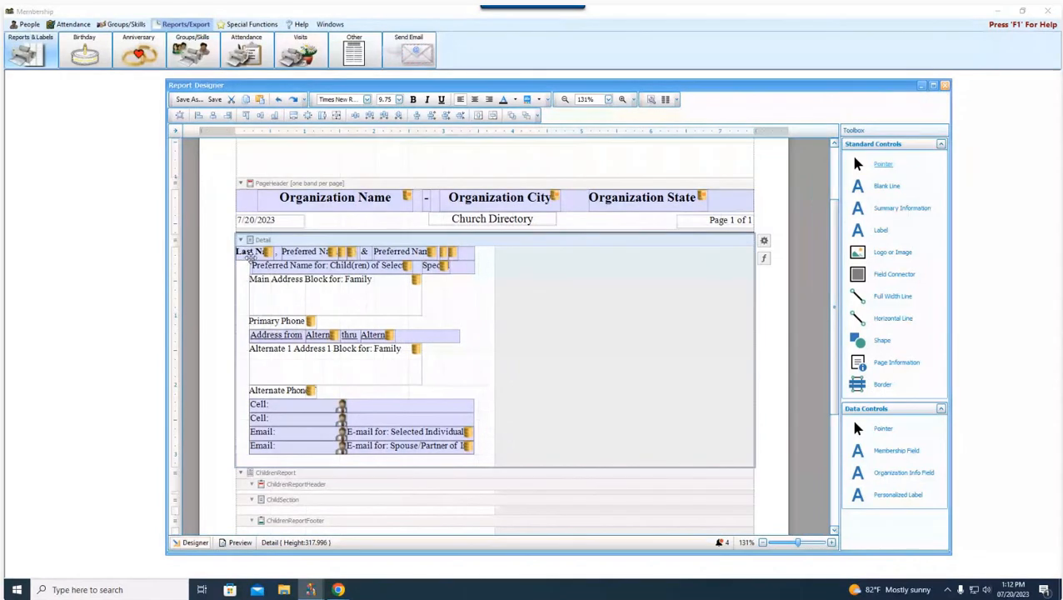
click(249, 255)
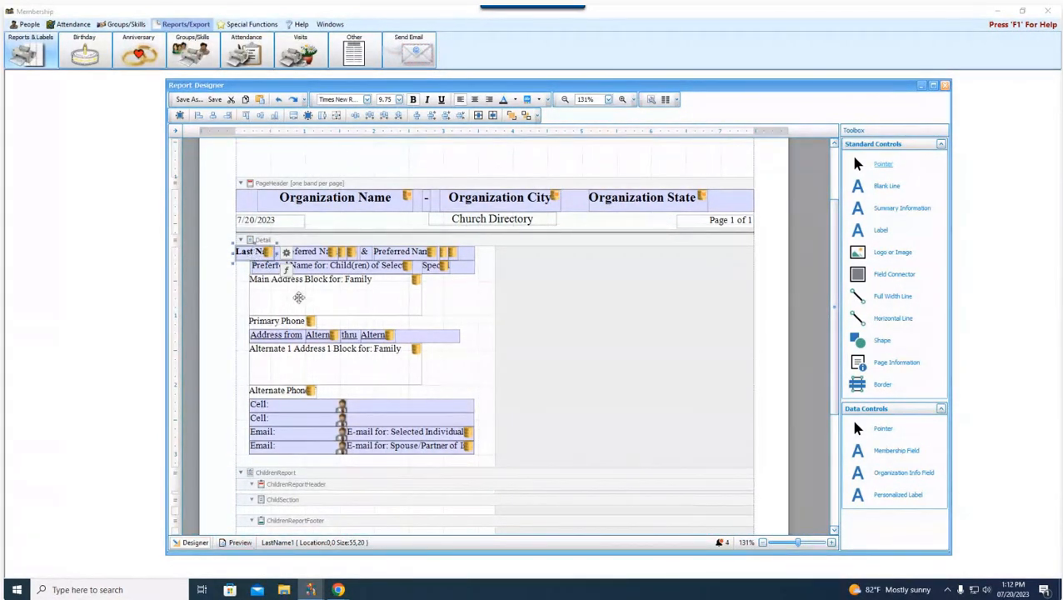
click(308, 250)
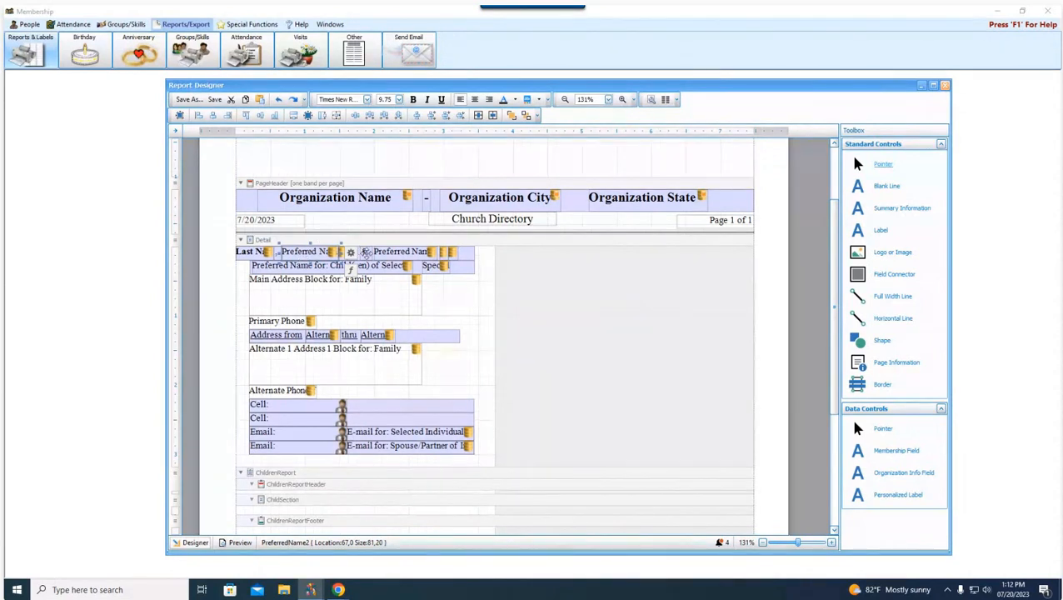
click(390, 252)
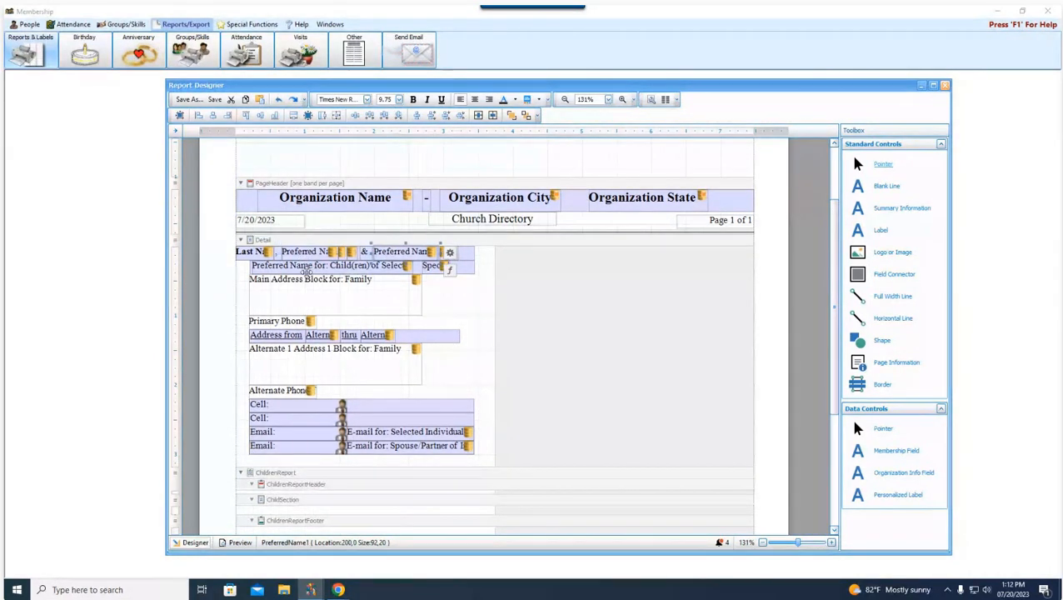
click(306, 268)
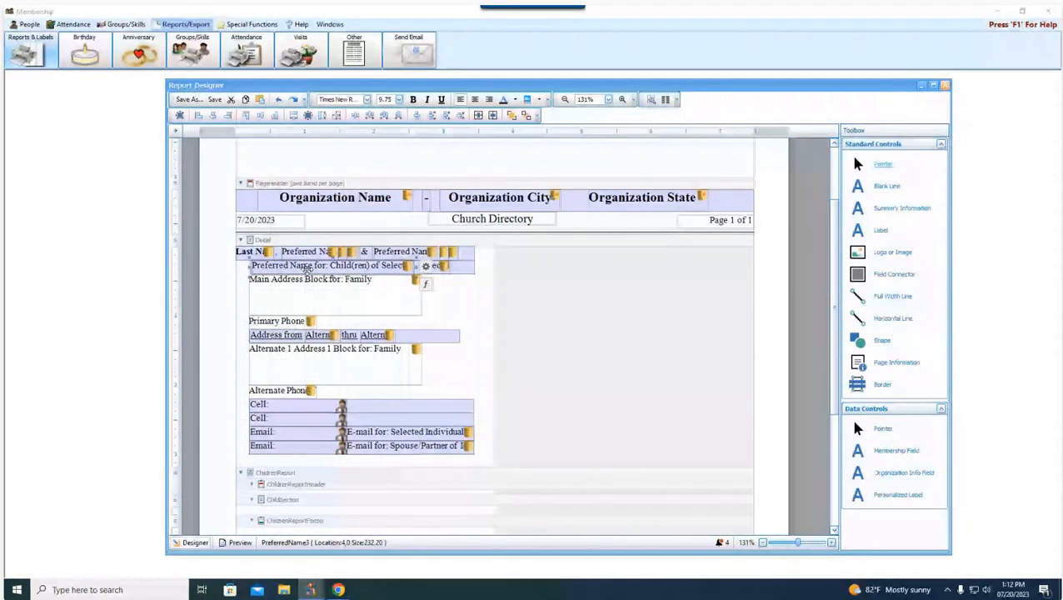
click(482, 269)
click(433, 268)
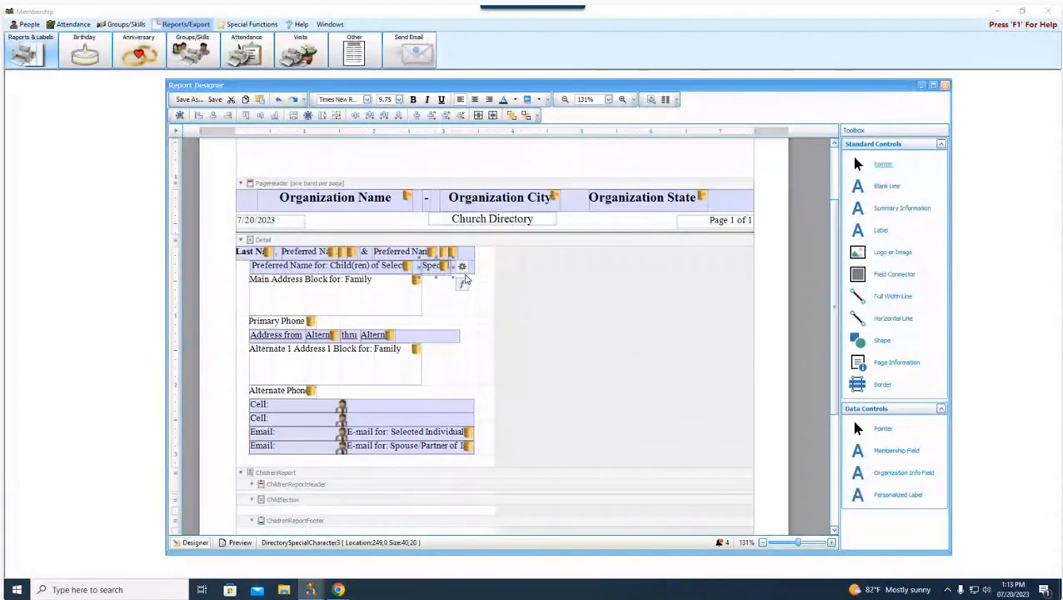
Check the Family Member setting of the Last Name field and the first Preferred Name field in the detail band.
click(254, 252)
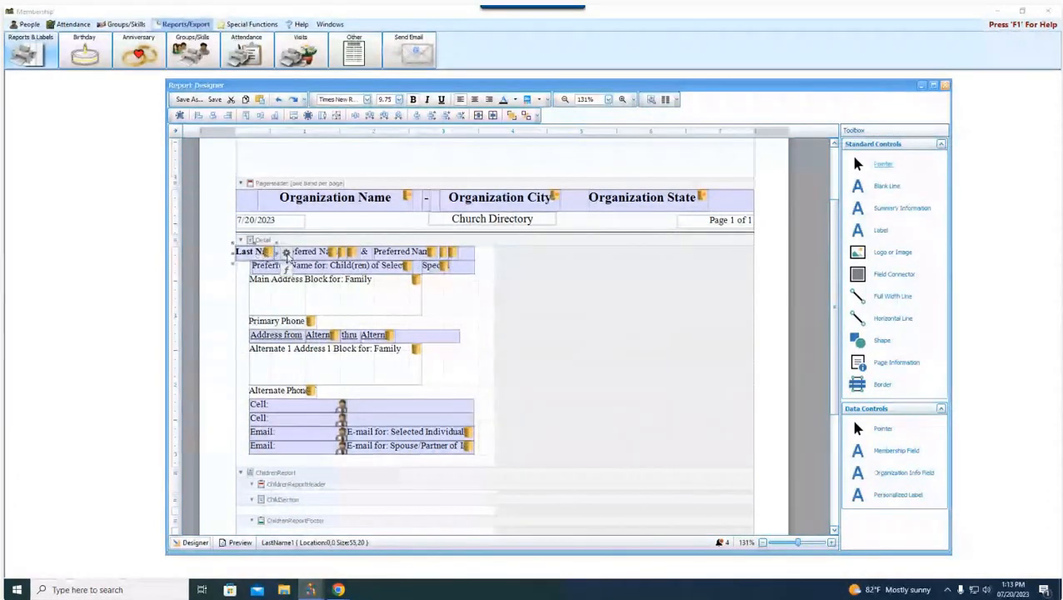
click(287, 255)
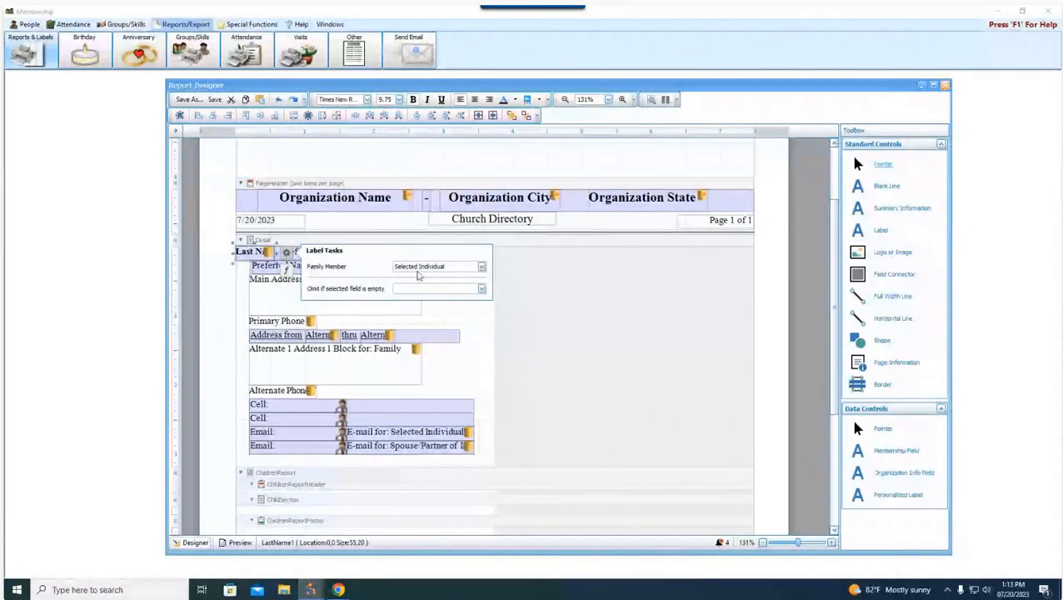
click(572, 242)
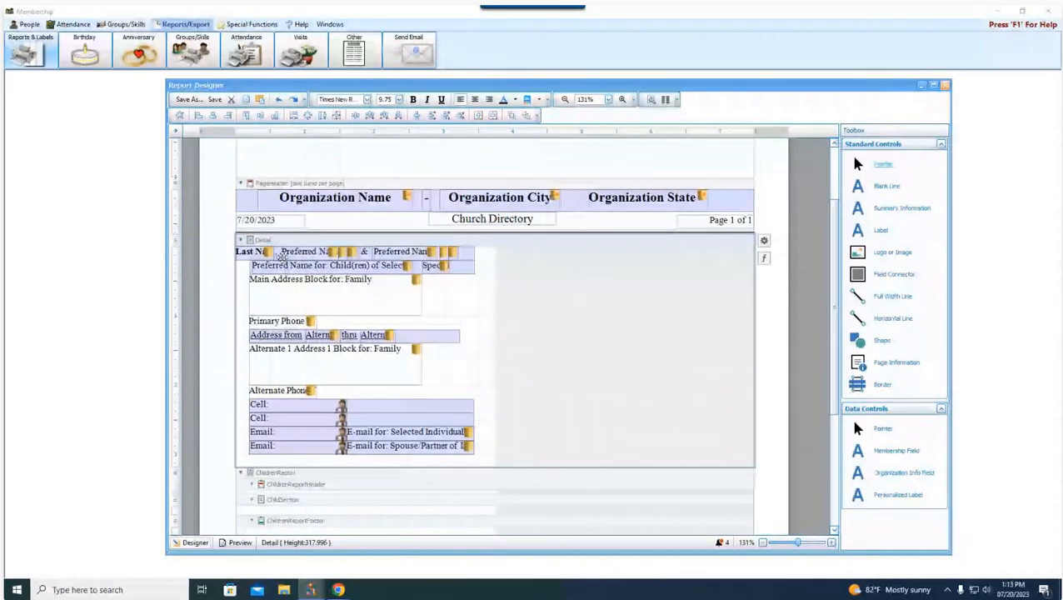
click(350, 252)
click(350, 252)
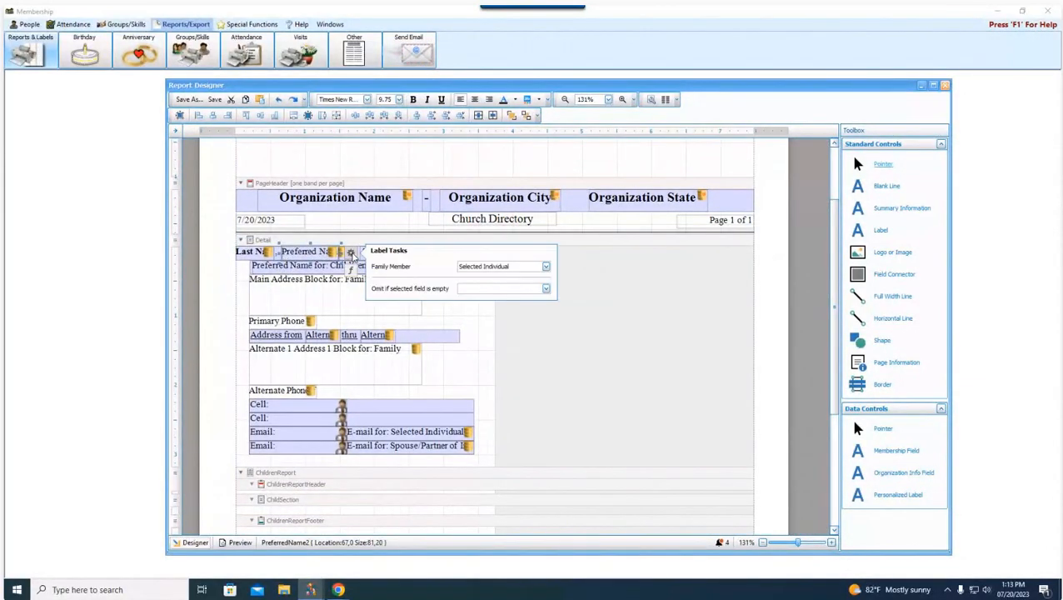
click(559, 354)
Review the Family Member choices of the Preferred Name field after the ampersand and select the field connector around the name line.
click(385, 251)
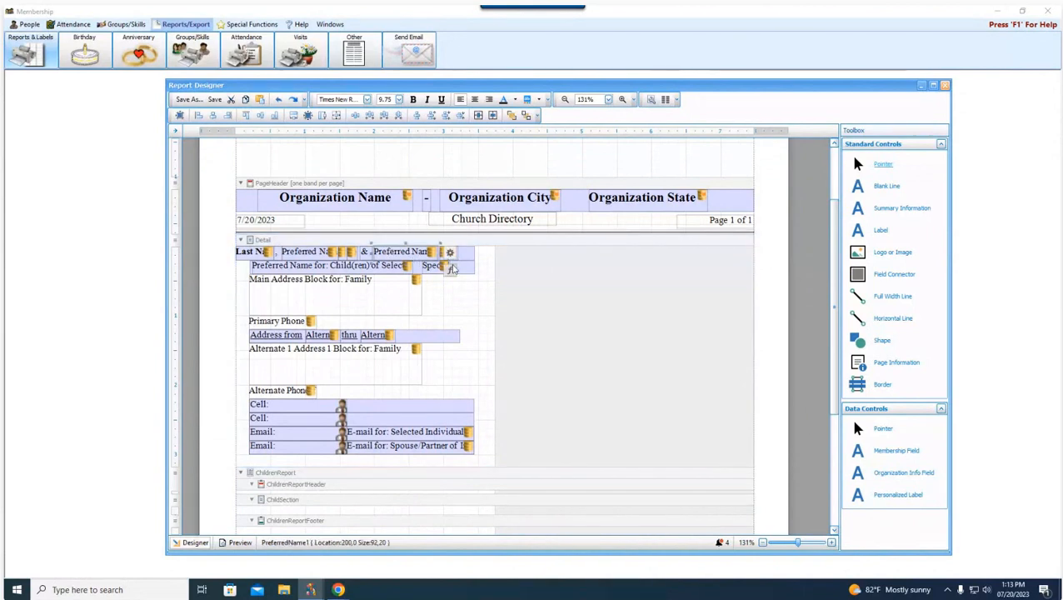
click(450, 252)
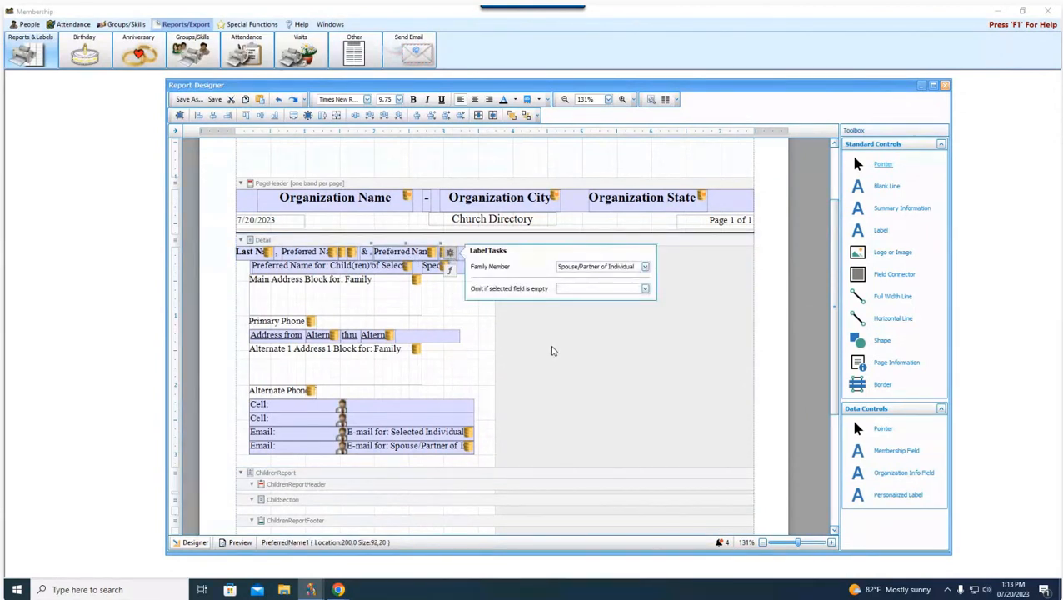
click(646, 268)
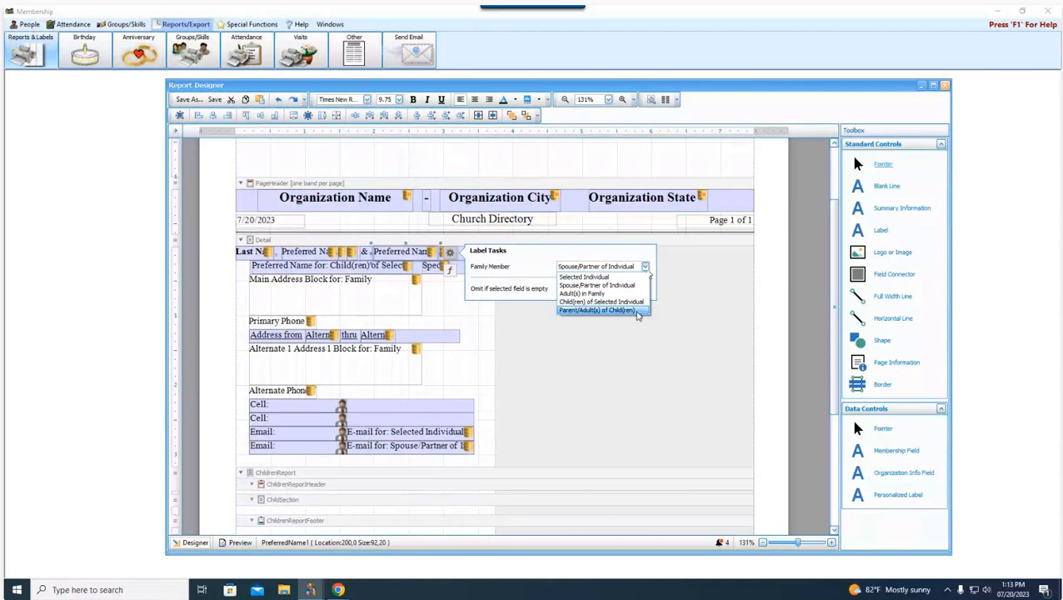
click(618, 346)
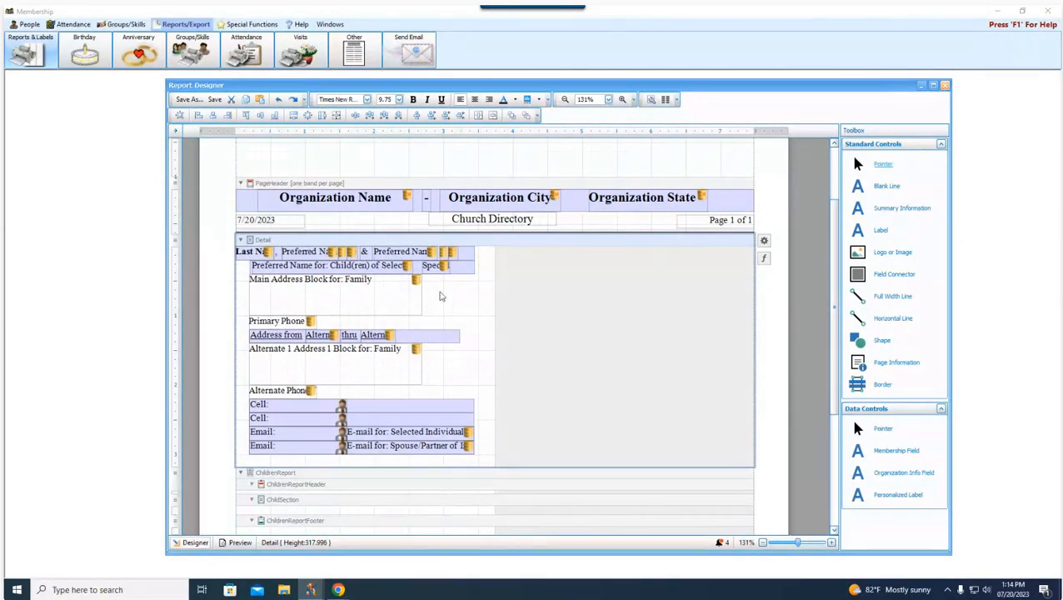
click(468, 258)
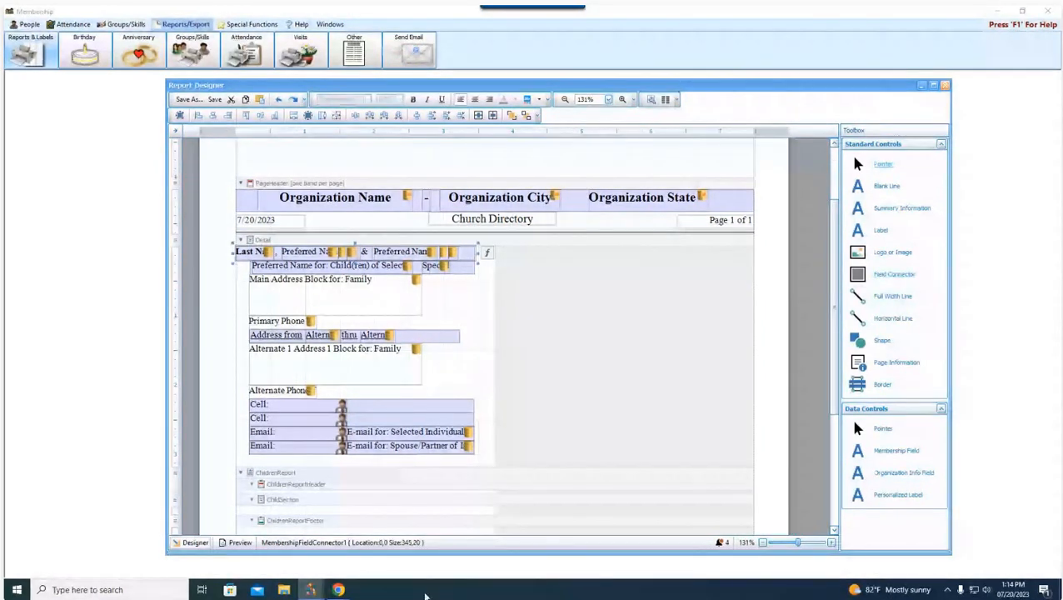
Extend the detail band to a height of about 427 and add a Field Connector below the last Email line.
scroll(465, 330, down, 3)
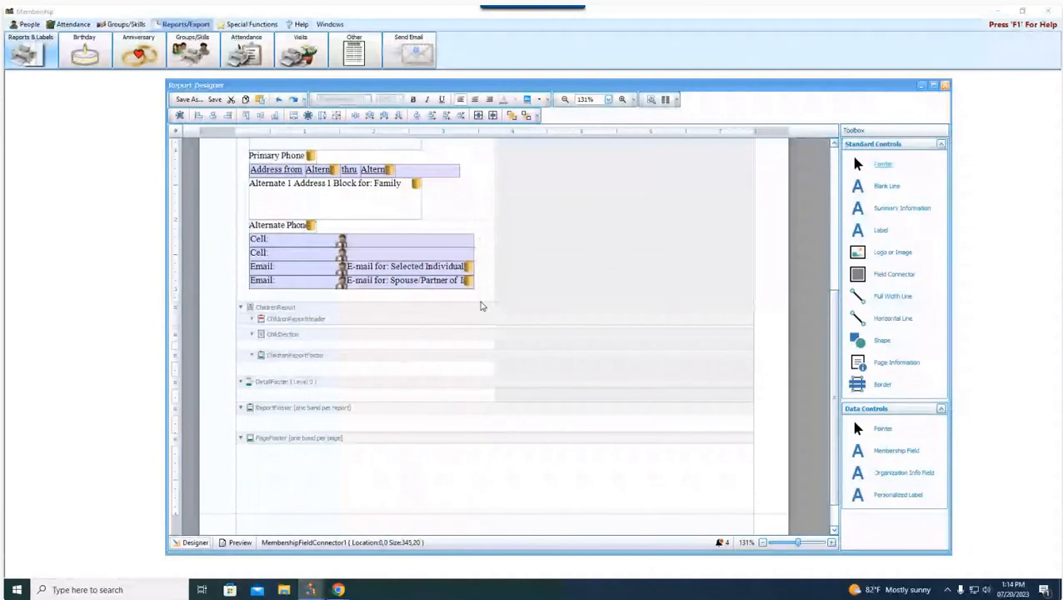
drag(477, 301, 487, 376)
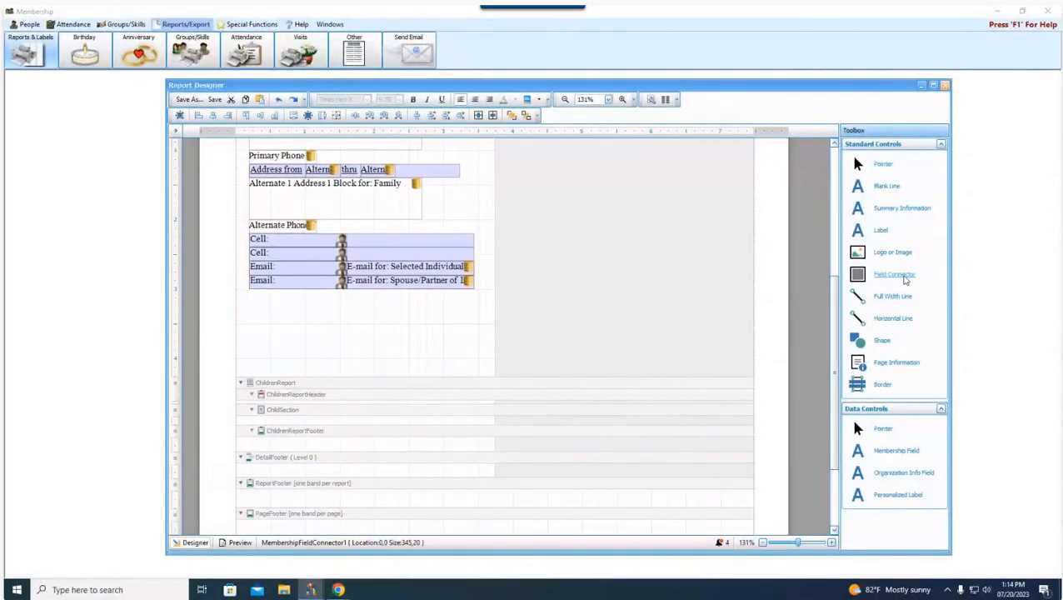
drag(906, 280, 362, 315)
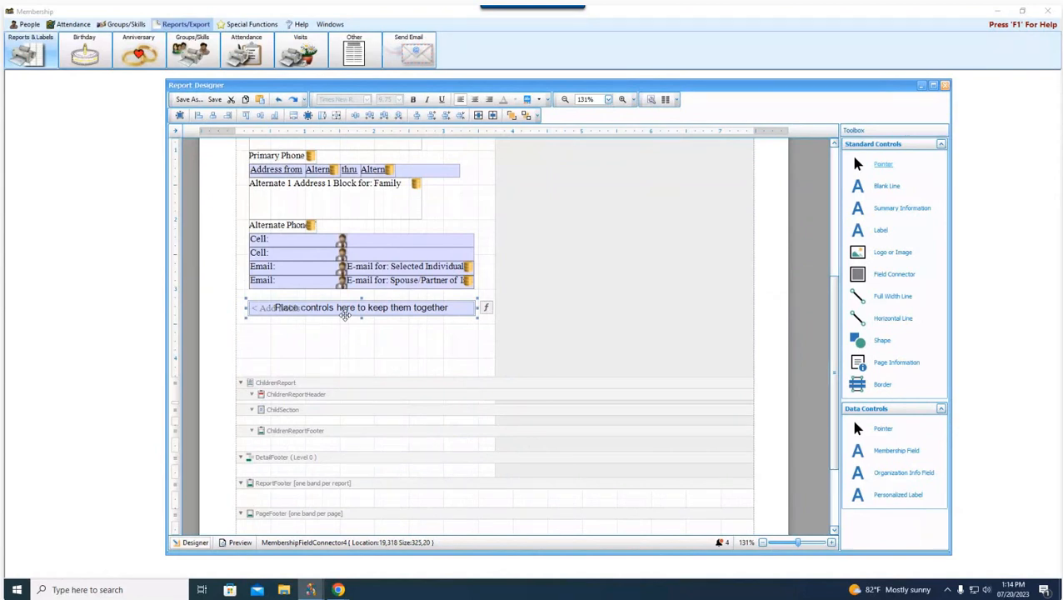
scroll(344, 315, up, 5)
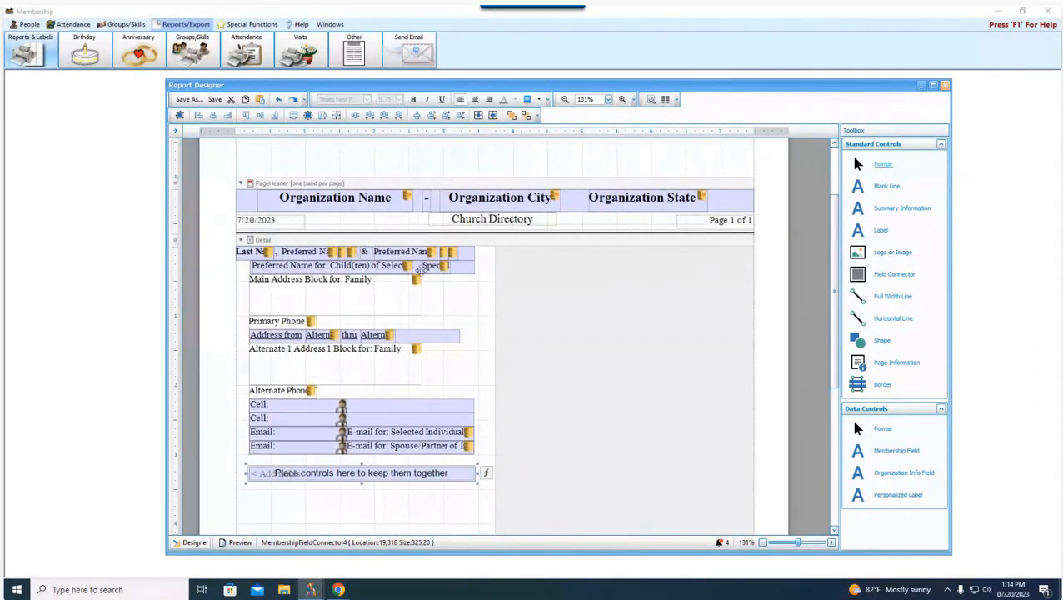
Move the Last Name and first Preferred Name fields out of the name line's field connector into the empty space below the new connector.
click(469, 254)
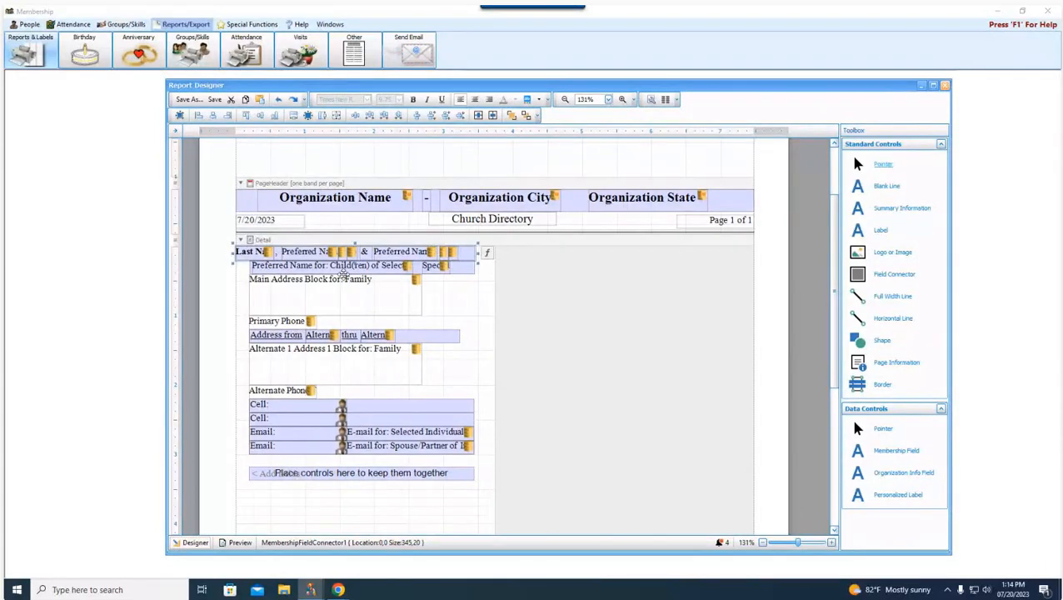
scroll(387, 391, down, 1)
drag(250, 185, 269, 442)
drag(305, 185, 306, 437)
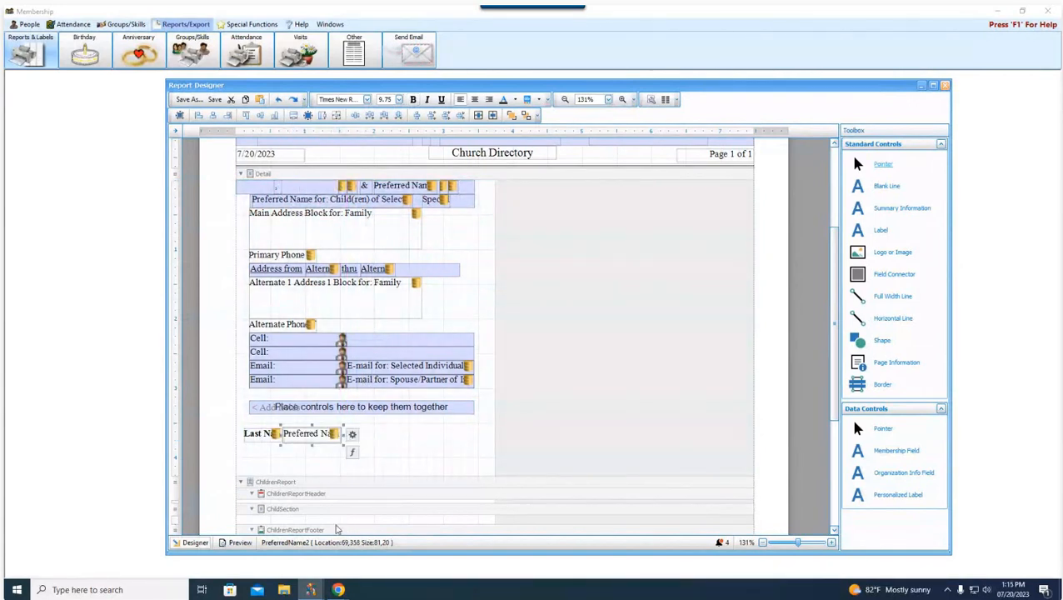
Enlarge the layout view to 147%, move the loose Preferred Name field farther right of Last Name, and check each field separately.
click(259, 440)
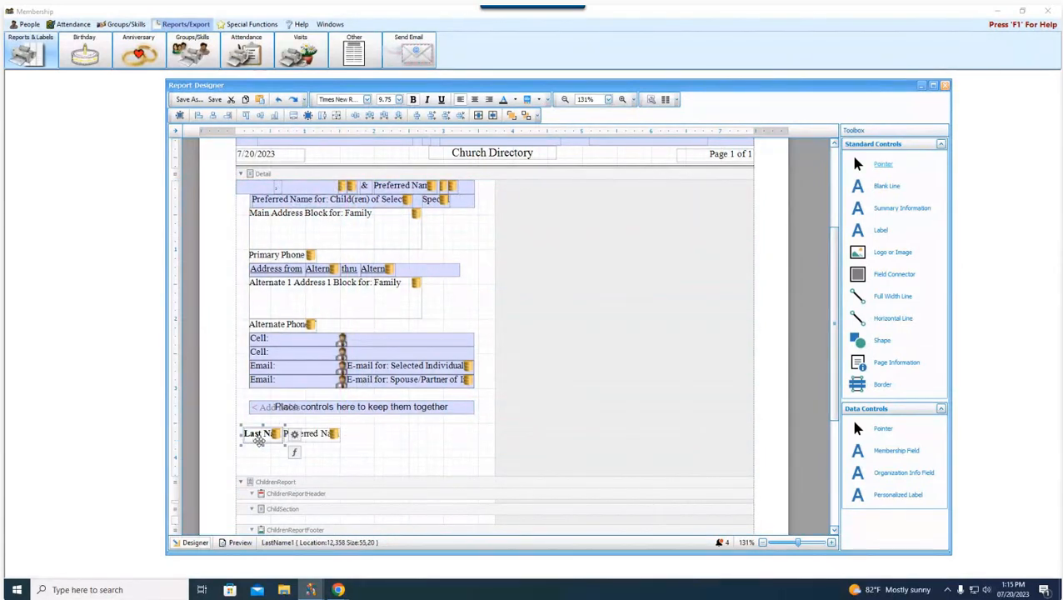
click(831, 542)
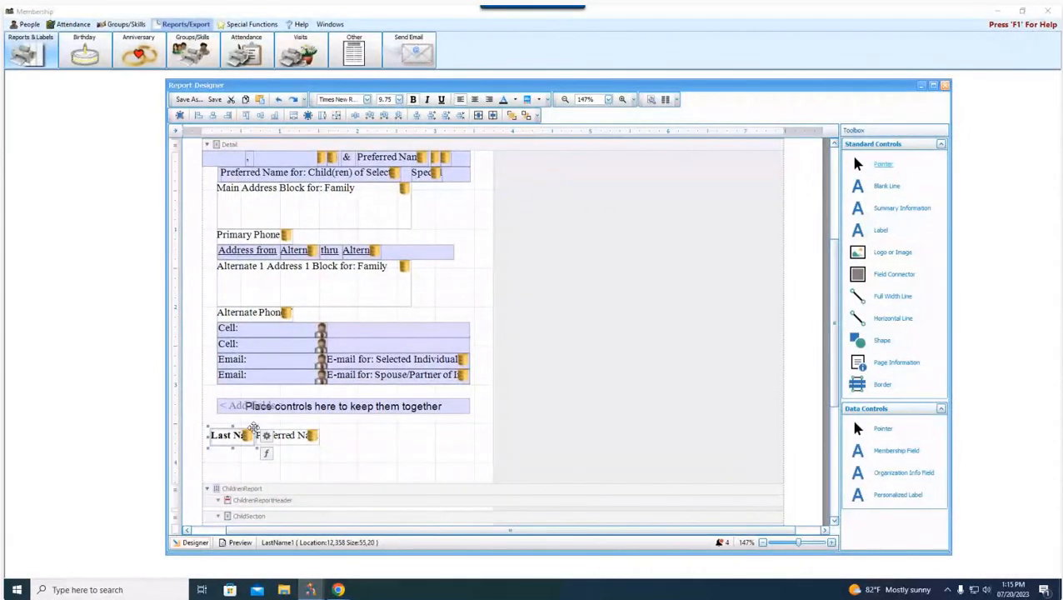
click(296, 434)
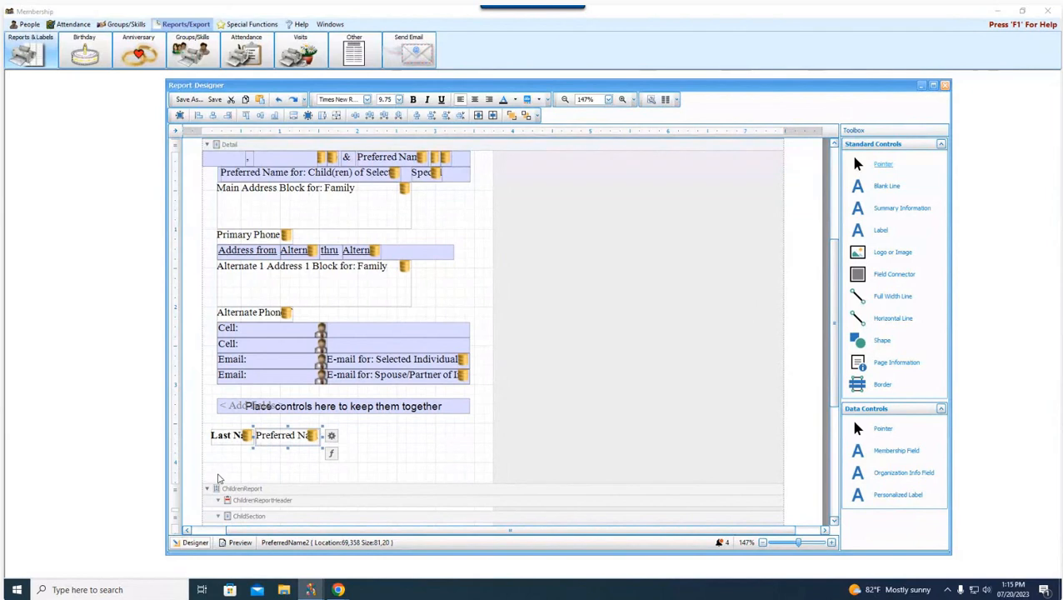
drag(288, 437, 351, 437)
click(293, 482)
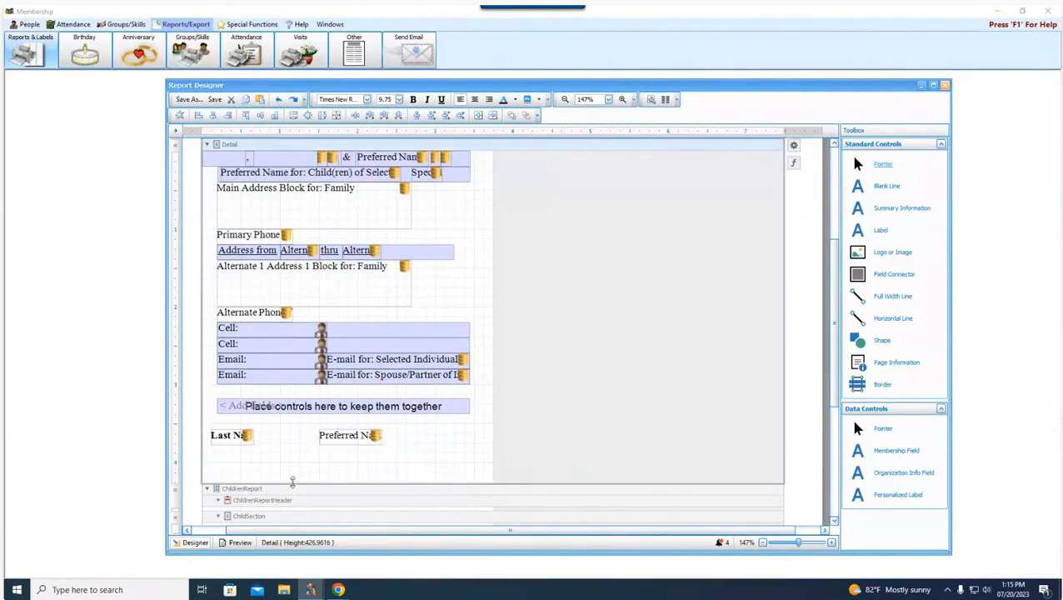
click(225, 433)
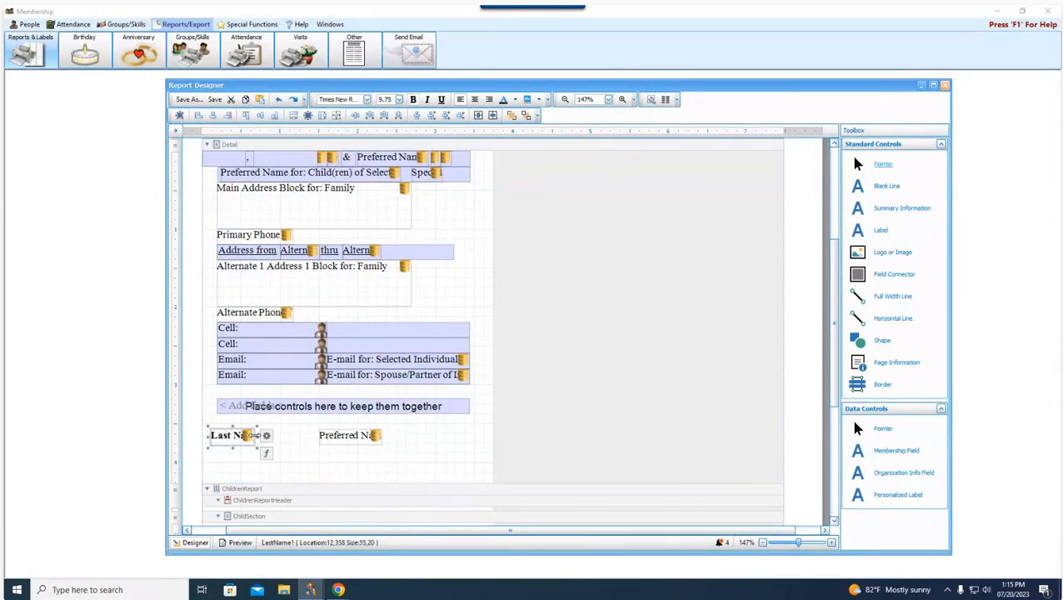
click(259, 449)
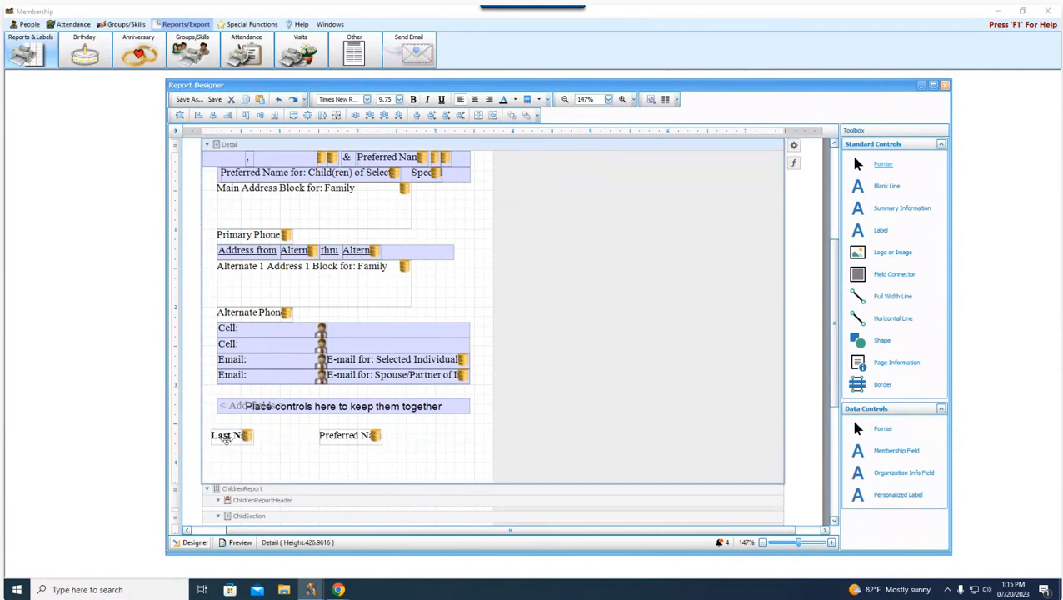
click(356, 445)
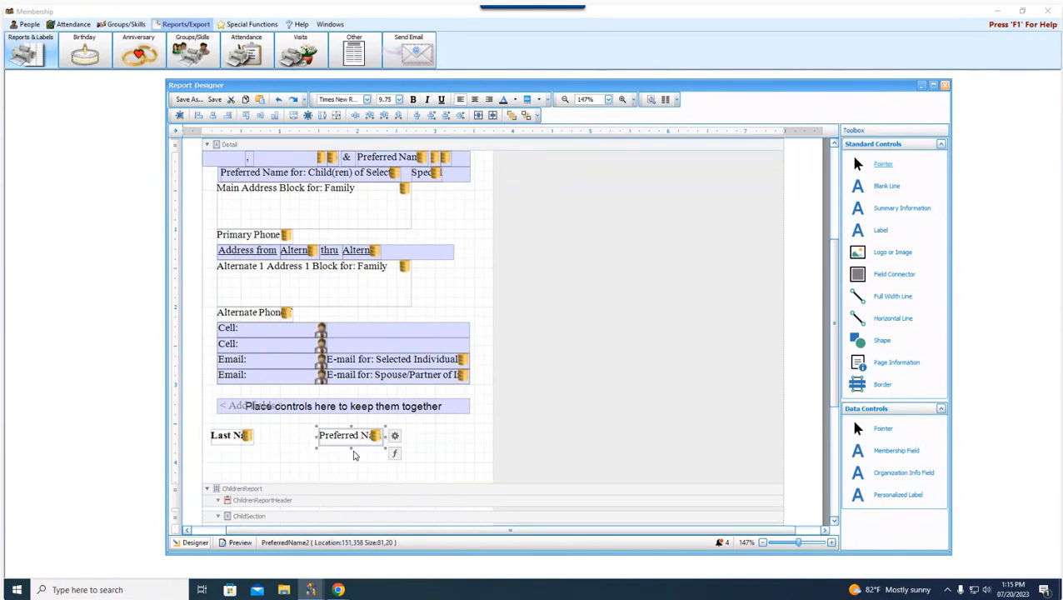
Undo the moves of the Preferred Name and Last Name fields to restore the original name line.
scroll(353, 455, up, 2)
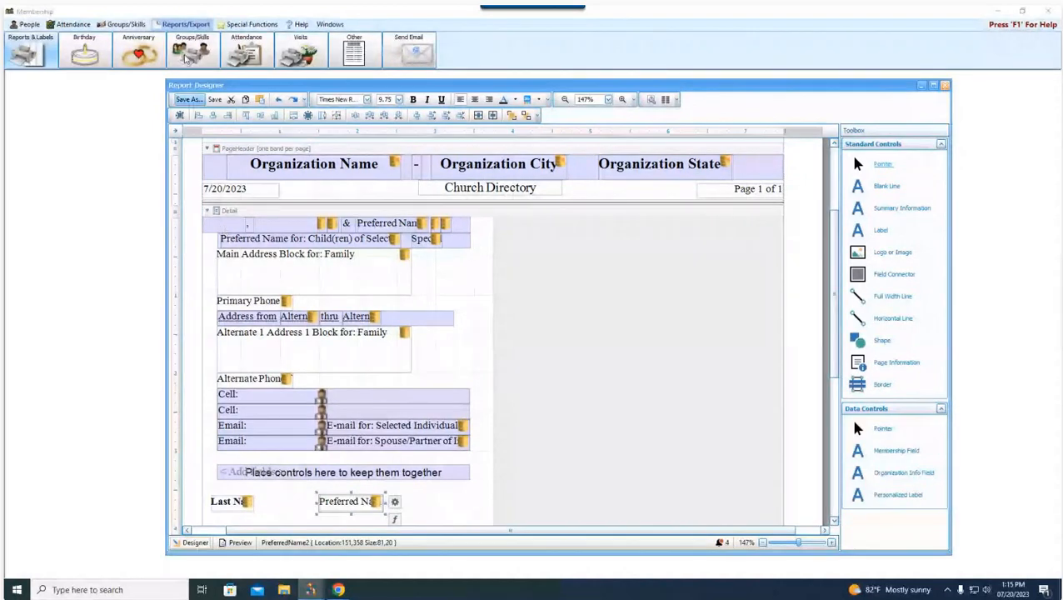
click(278, 99)
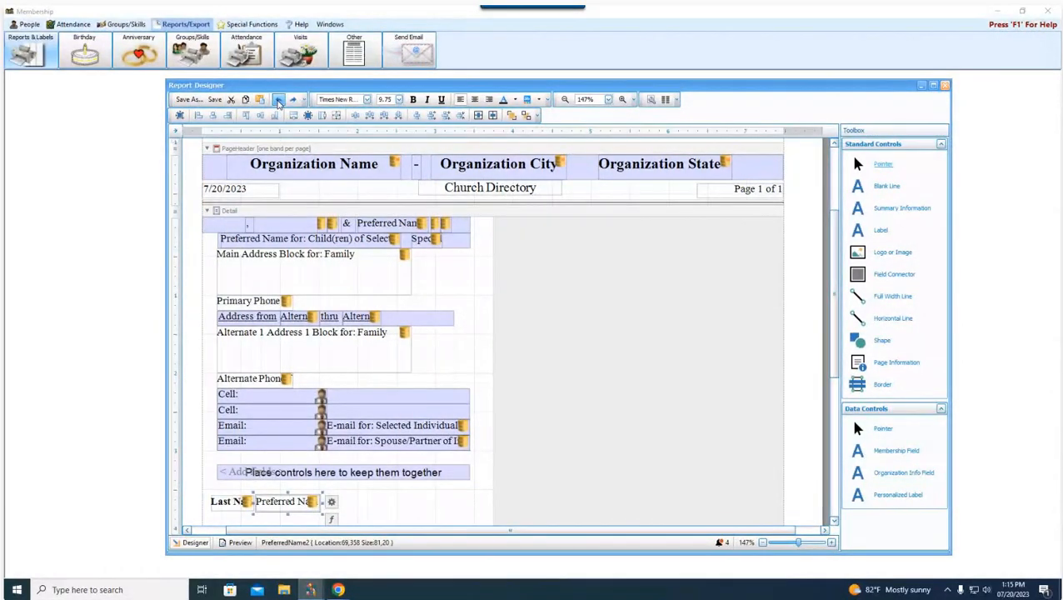
click(279, 99)
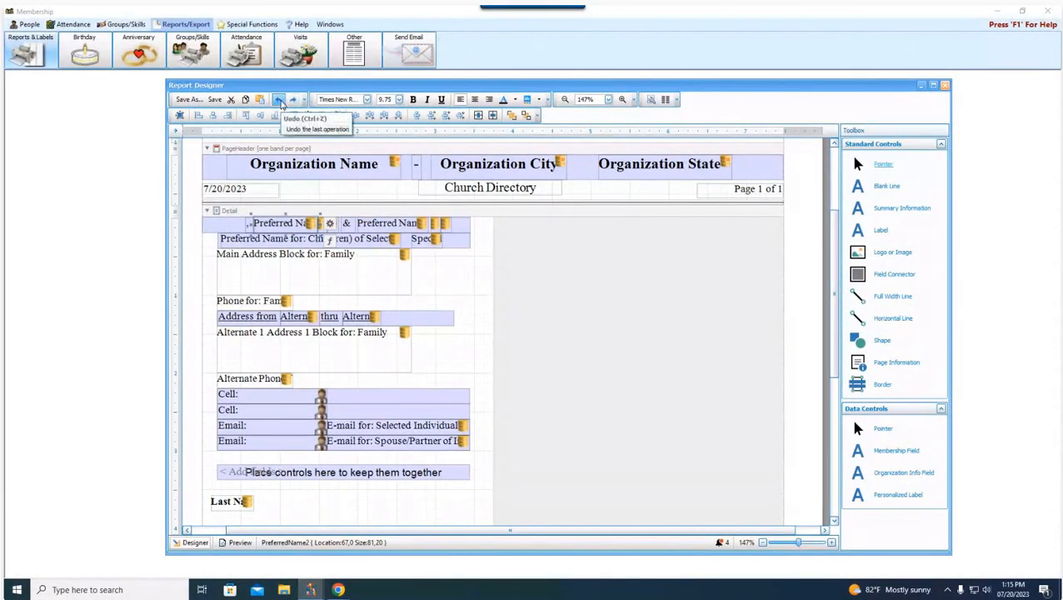
click(278, 99)
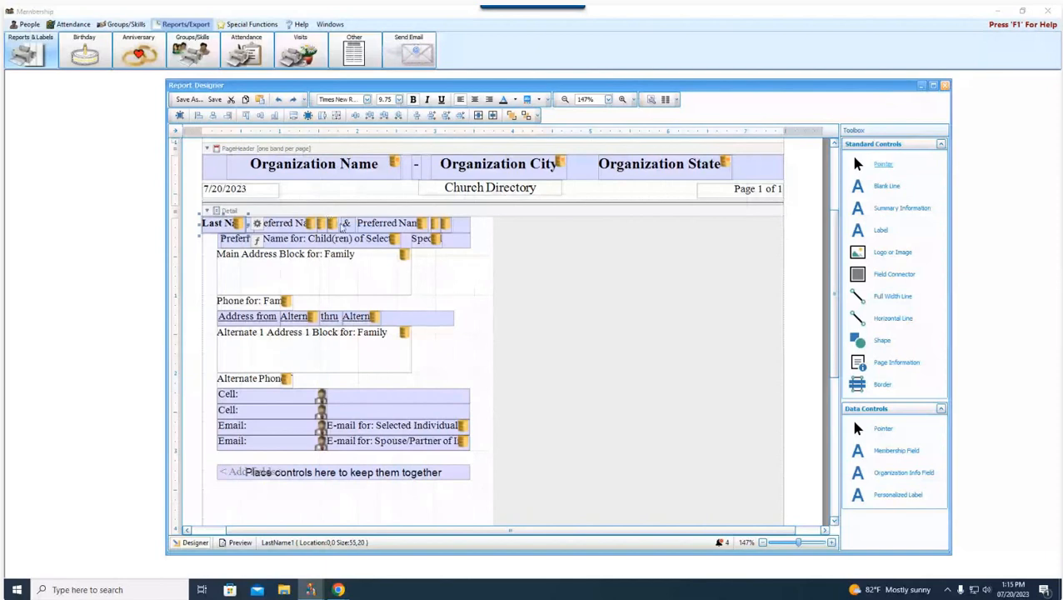
Delete the empty Field Connector below the Email lines in the detail band.
click(494, 356)
scroll(494, 356, down, 1)
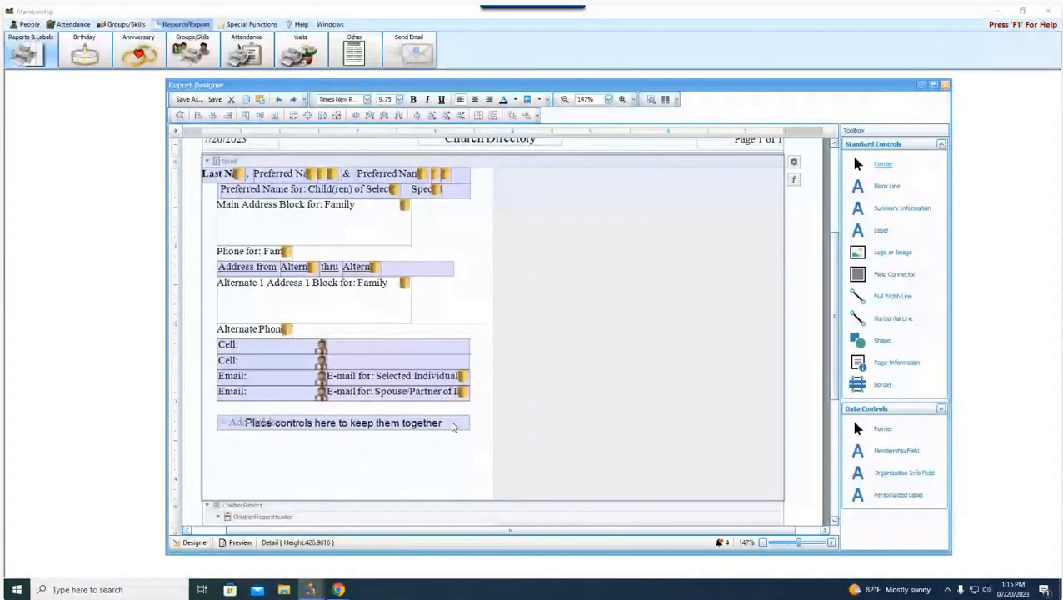
click(447, 426)
key(Delete)
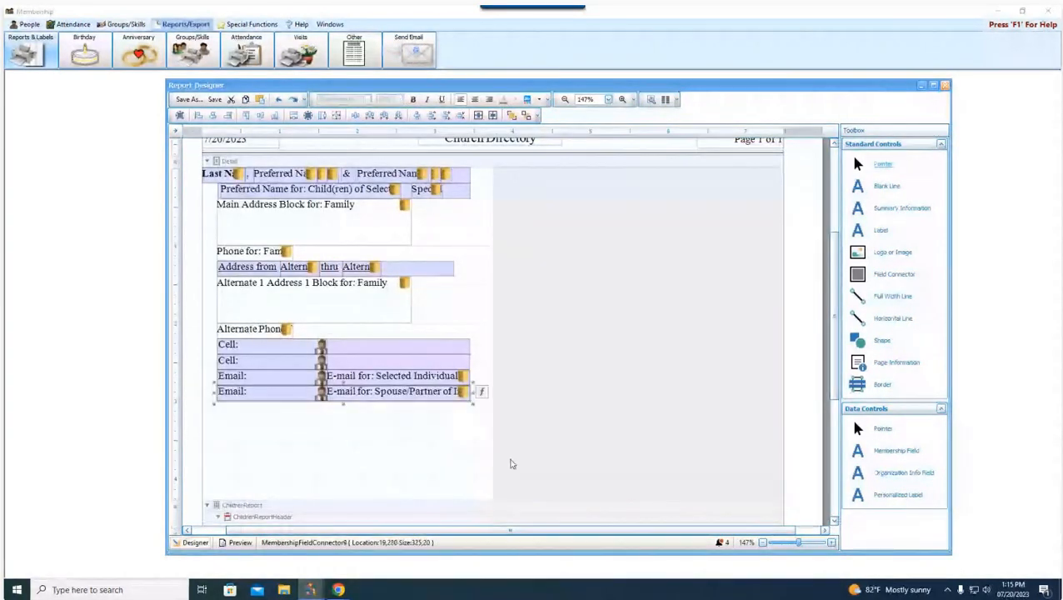
Inspect the detail band's main address block, family phone, alternate address date line, Alternate 1 address block and alternate phone field.
scroll(511, 464, up, 2)
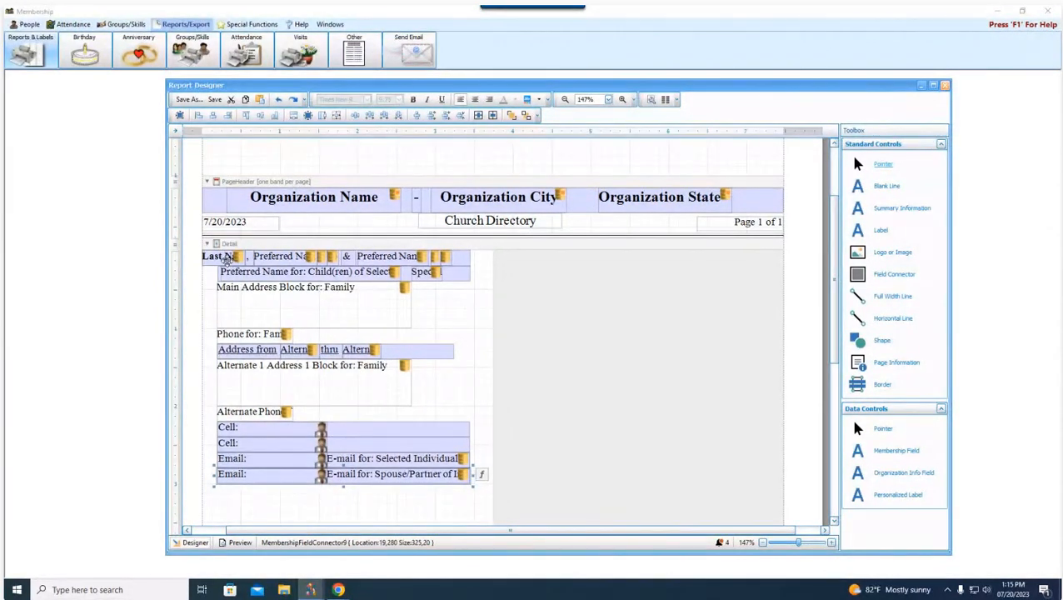
click(253, 302)
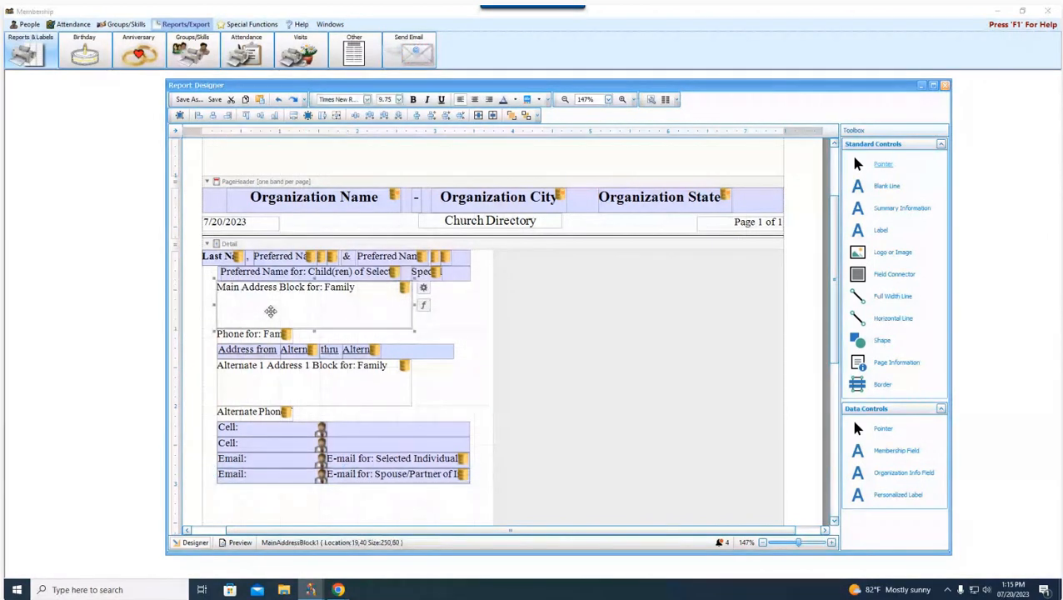
scroll(254, 313, down, 1)
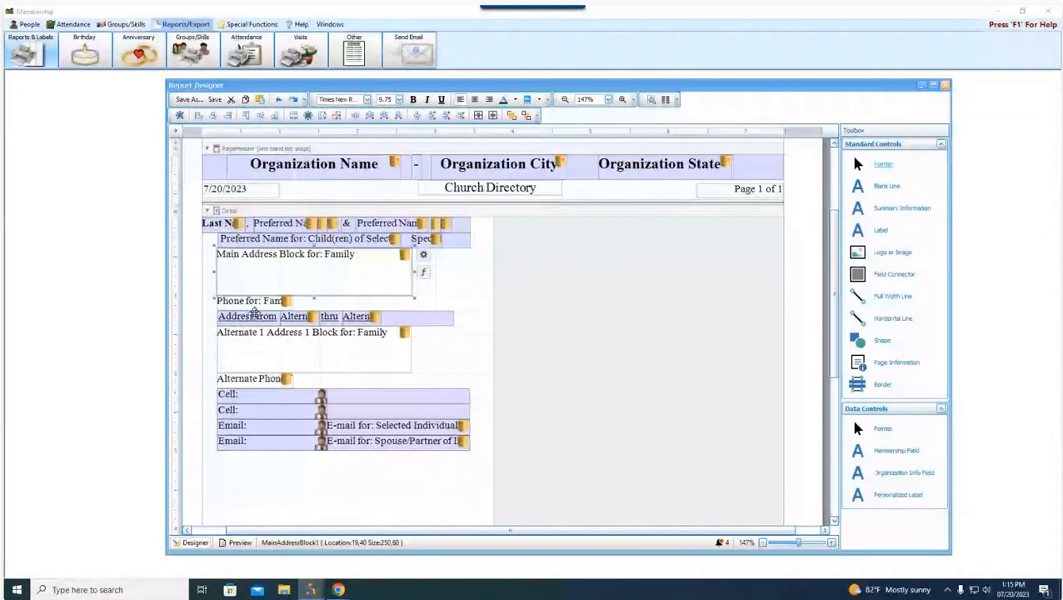
click(250, 302)
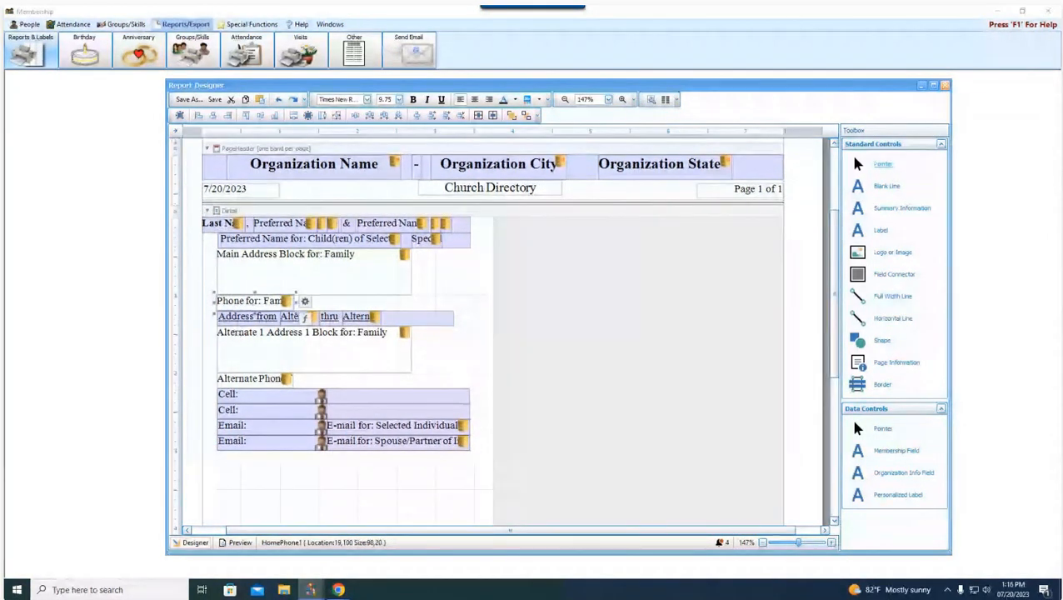
scroll(239, 332, down, 1)
click(244, 283)
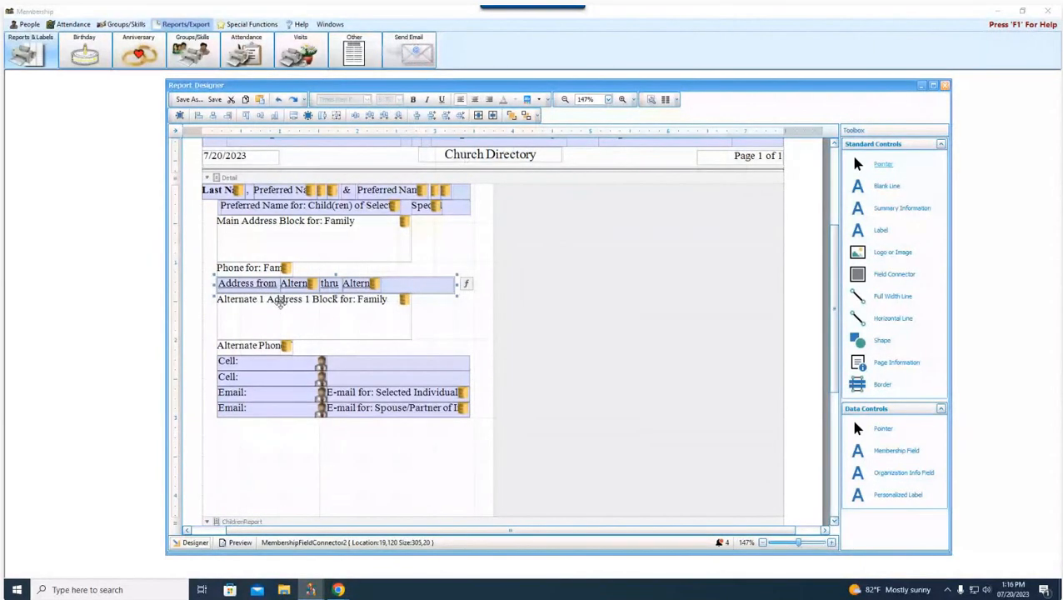
click(281, 303)
scroll(283, 325, down, 2)
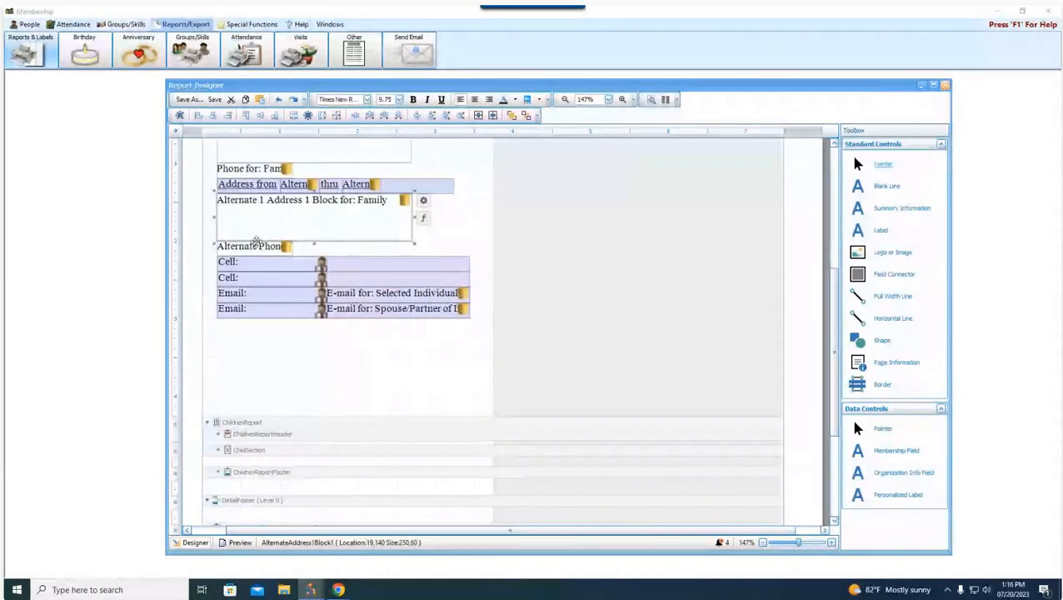
click(256, 244)
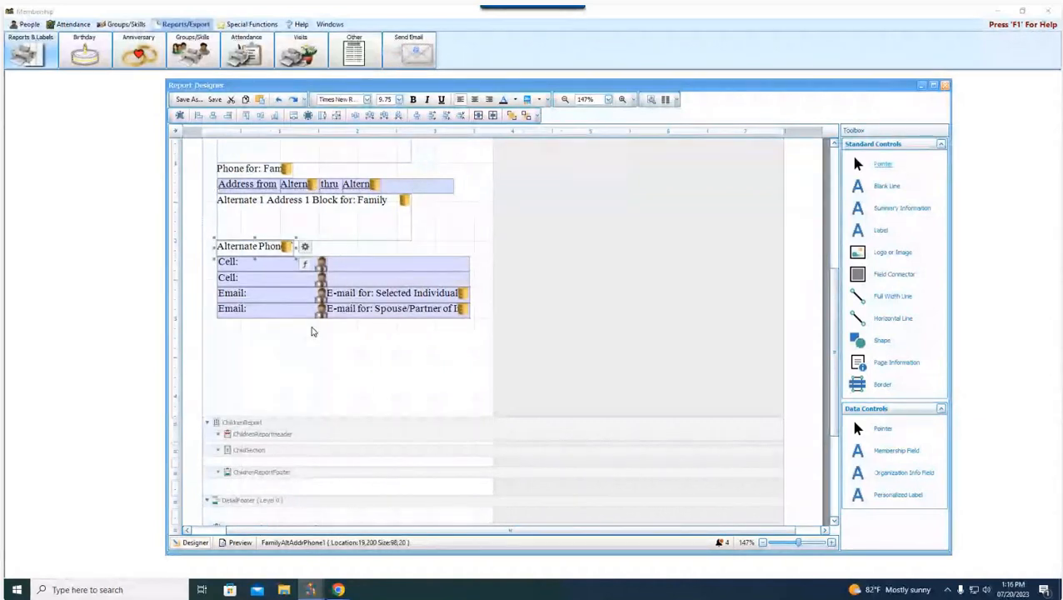
click(342, 360)
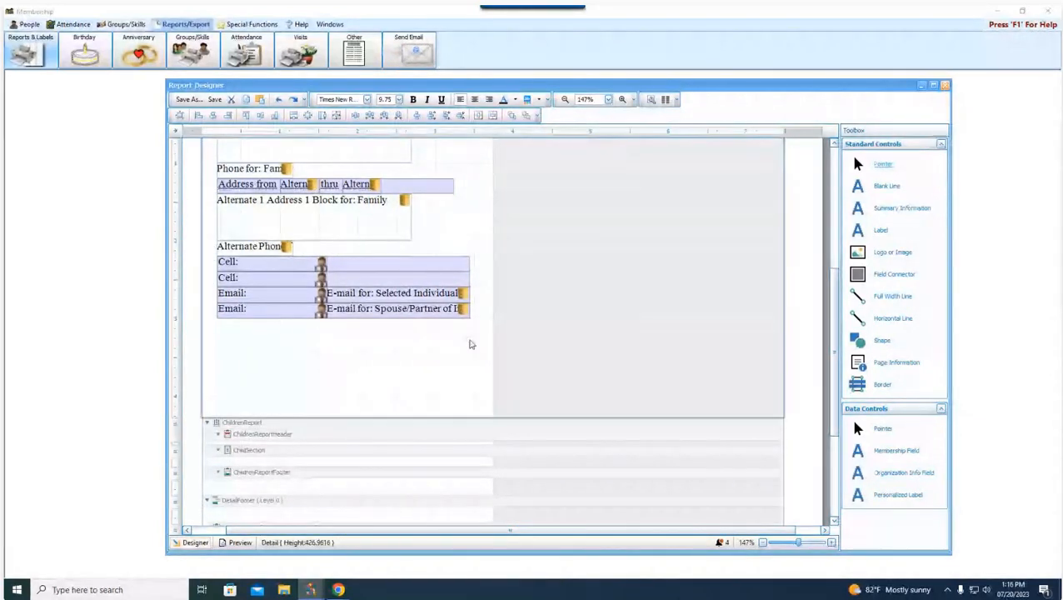
Examine the field connectors and personalized labels of the Cell lines, and the first Email line's label and e-mail field.
click(453, 267)
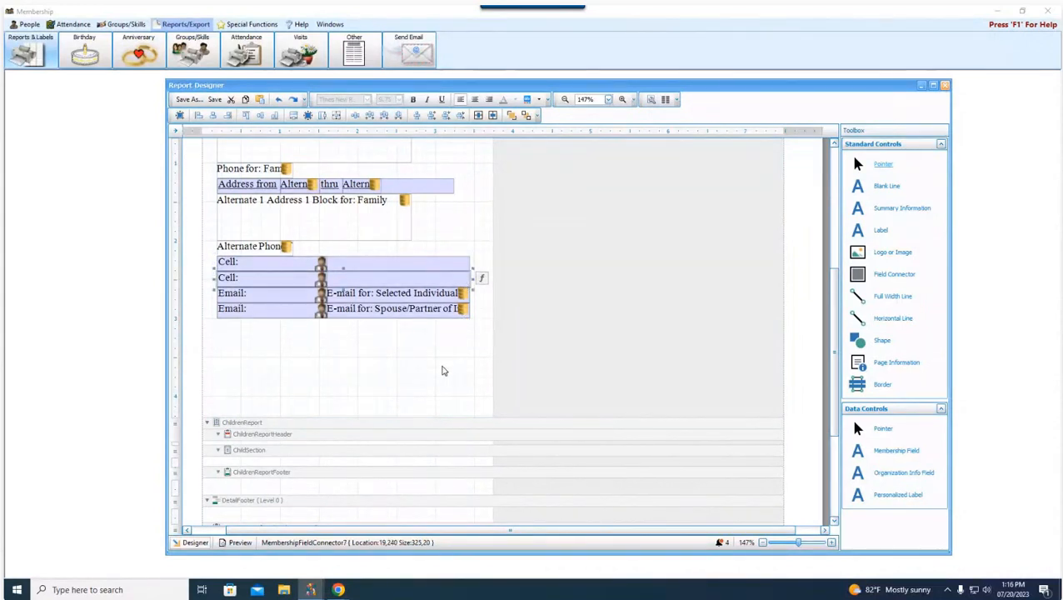
click(375, 264)
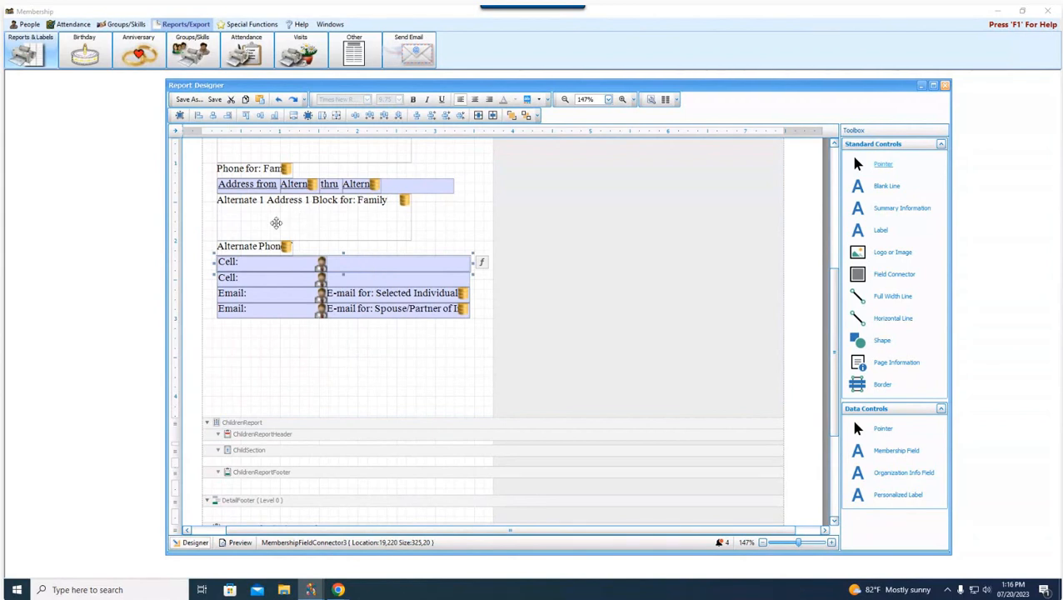
click(262, 260)
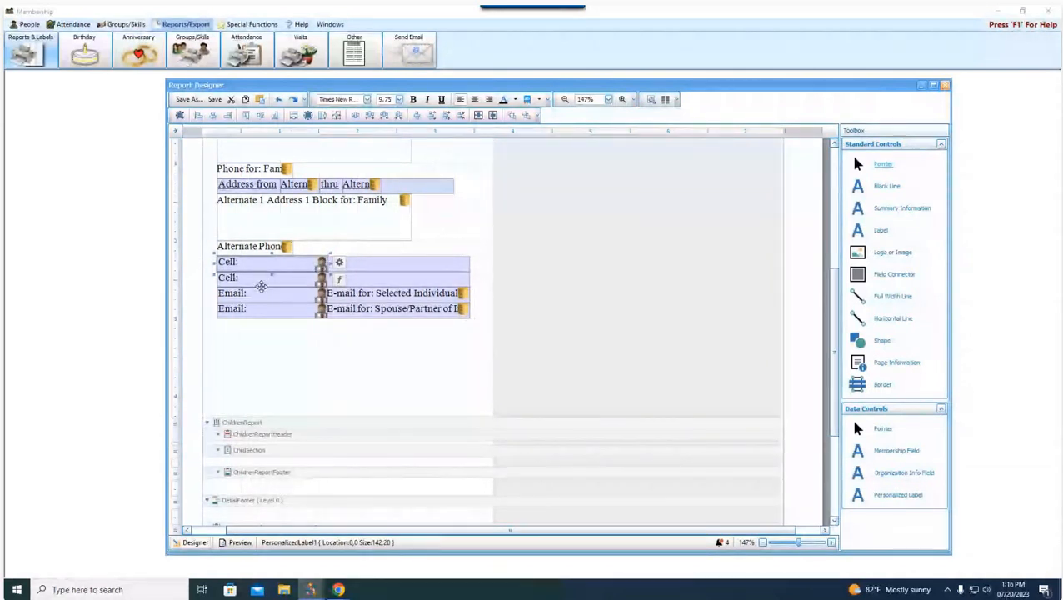
click(261, 280)
click(392, 348)
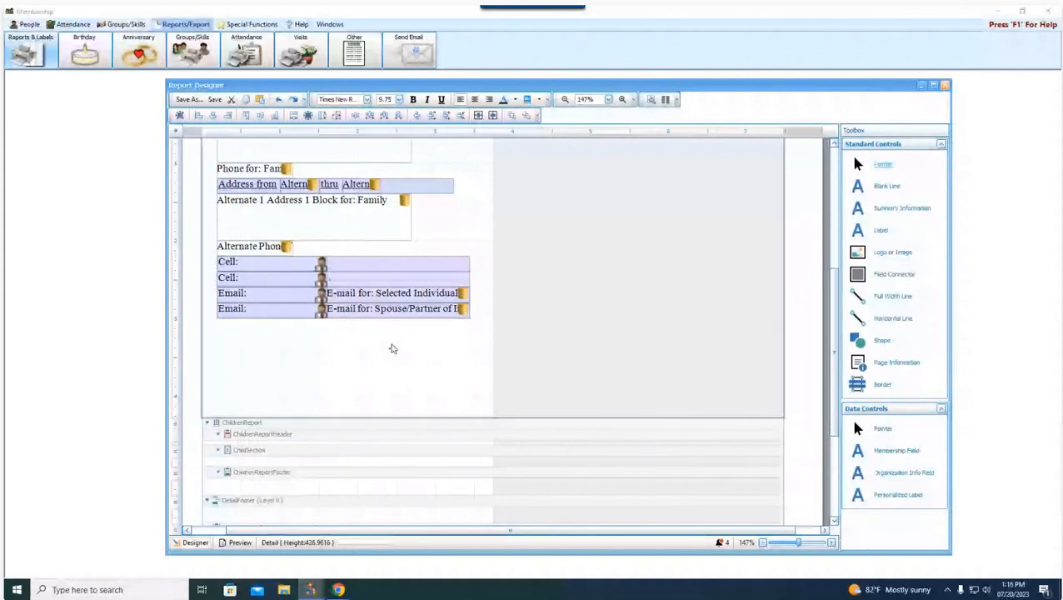
click(293, 297)
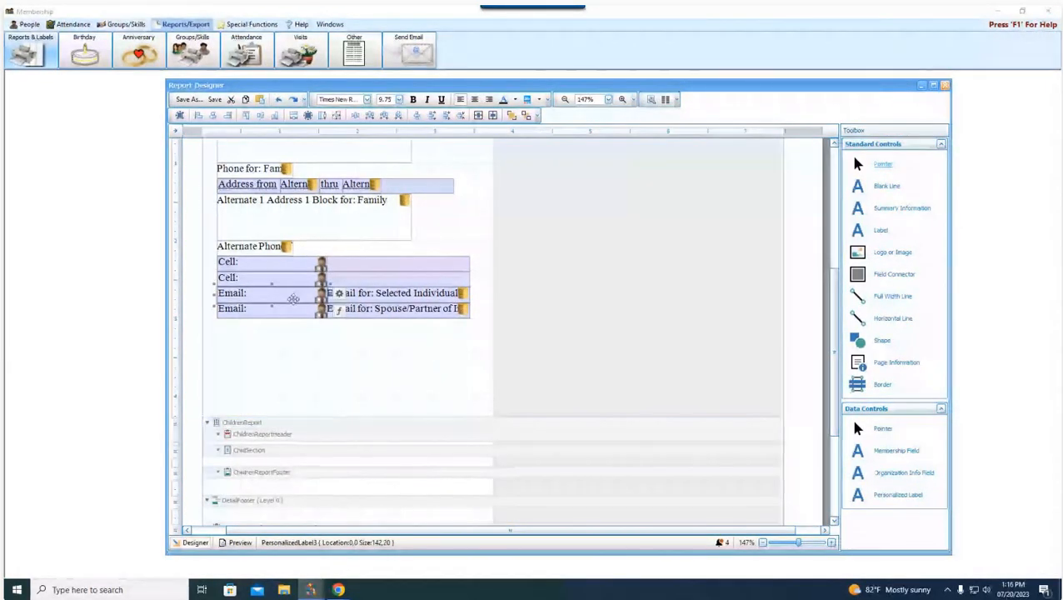
click(420, 296)
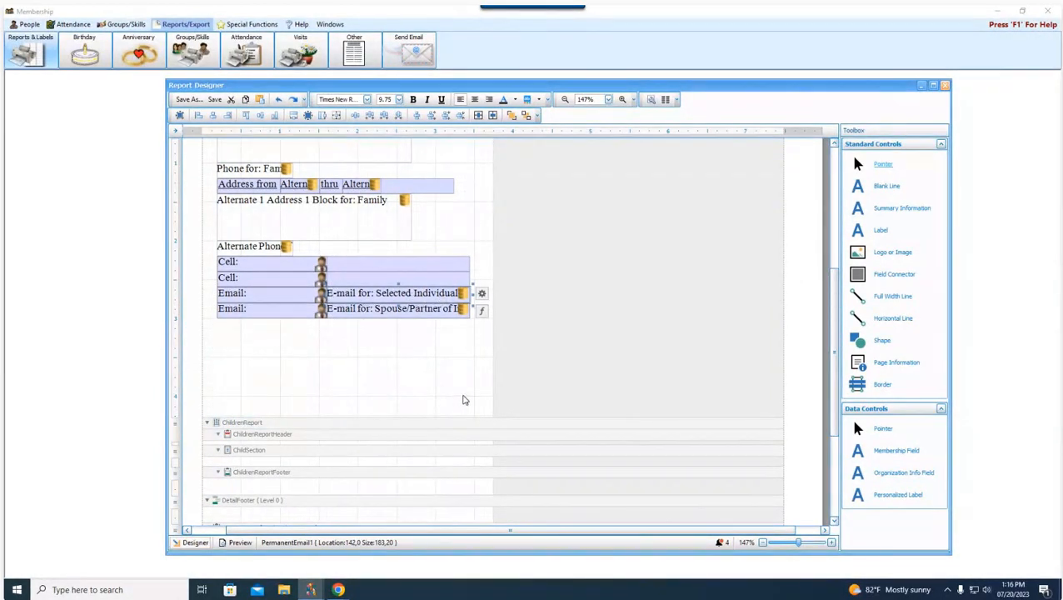
Preview the two-column church directory and enlarge the preview to 122%.
click(240, 542)
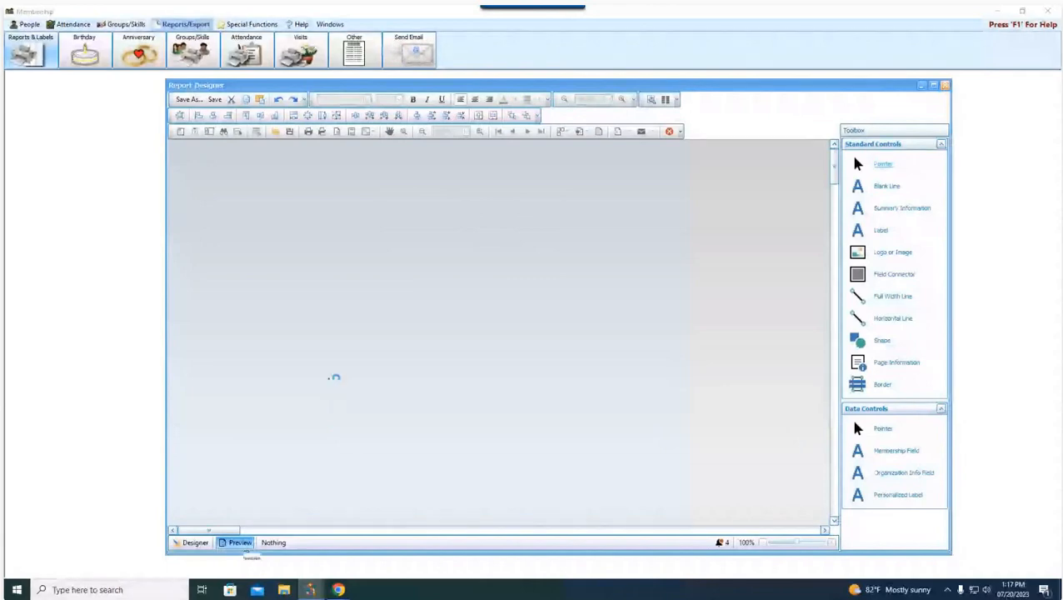
click(832, 543)
click(832, 543)
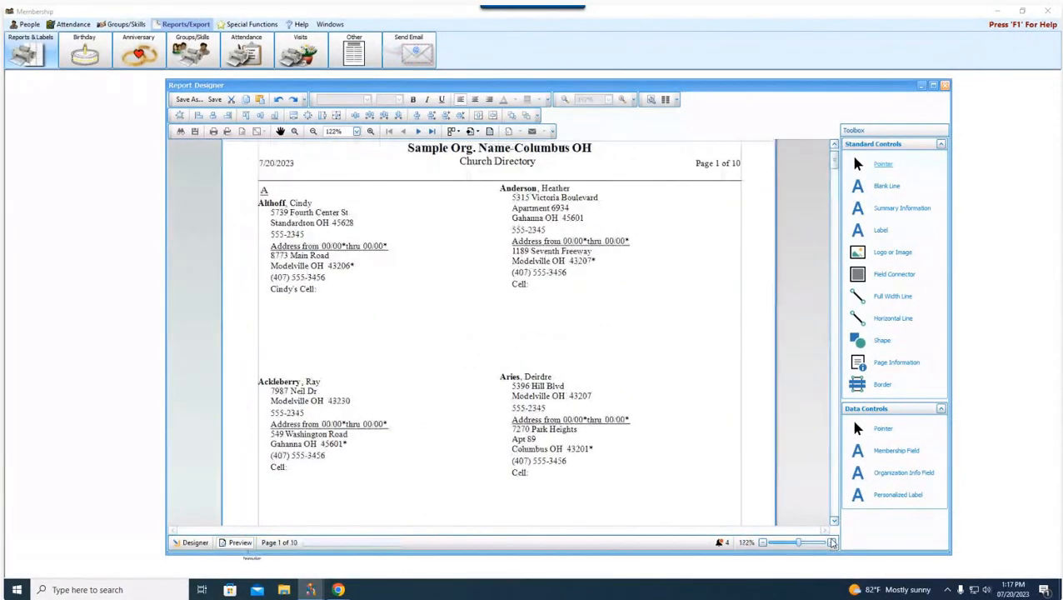
Review the first two pages of the directory preview and examine the personalized Cell lines of the first family under B.
scroll(420, 417, down, 3)
scroll(419, 417, down, 6)
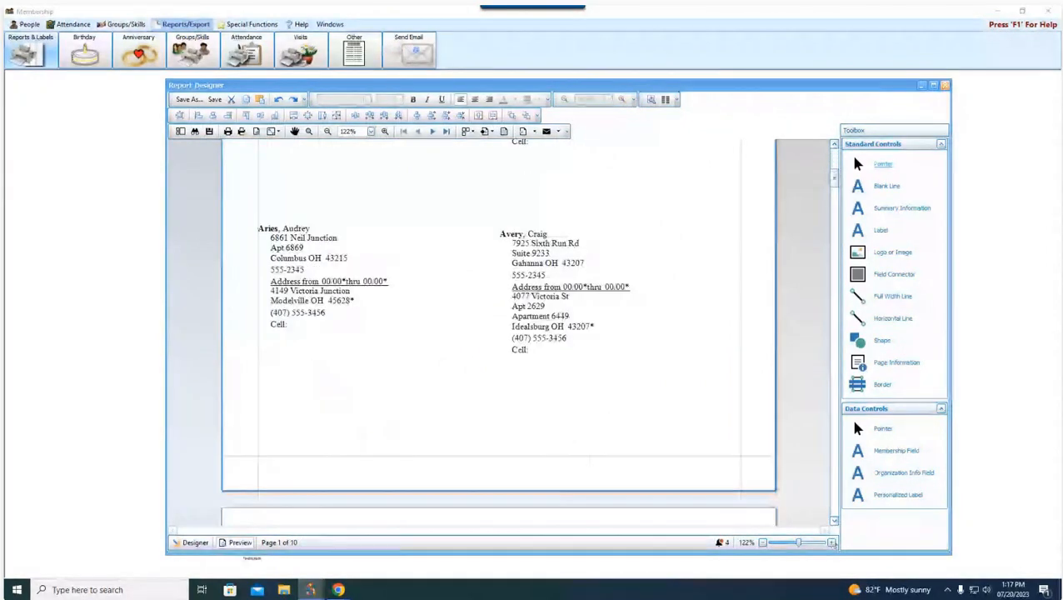
scroll(423, 426, down, 5)
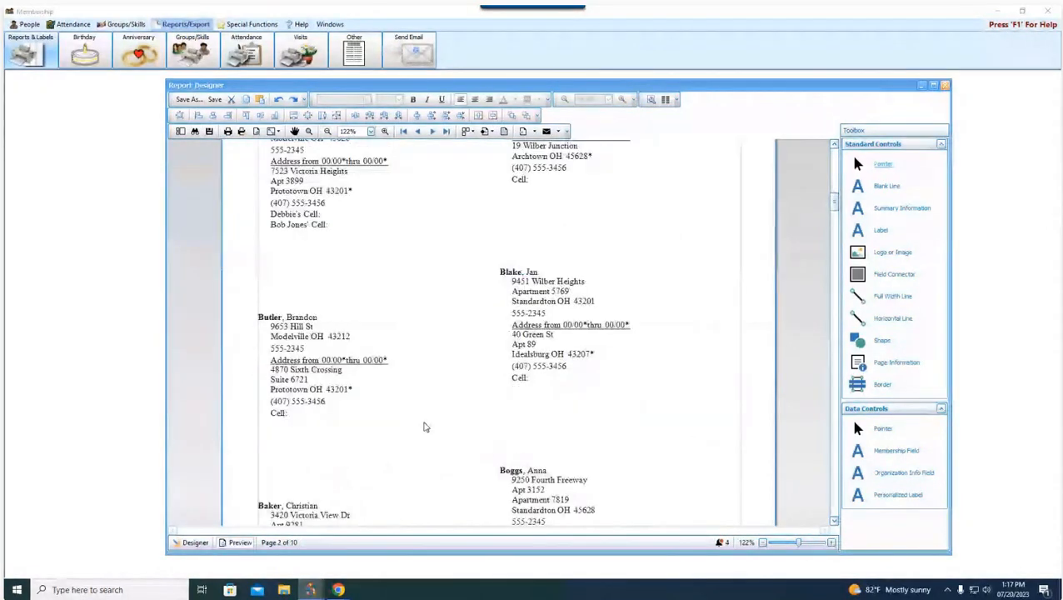
scroll(423, 426, down, 3)
scroll(424, 428, down, 2)
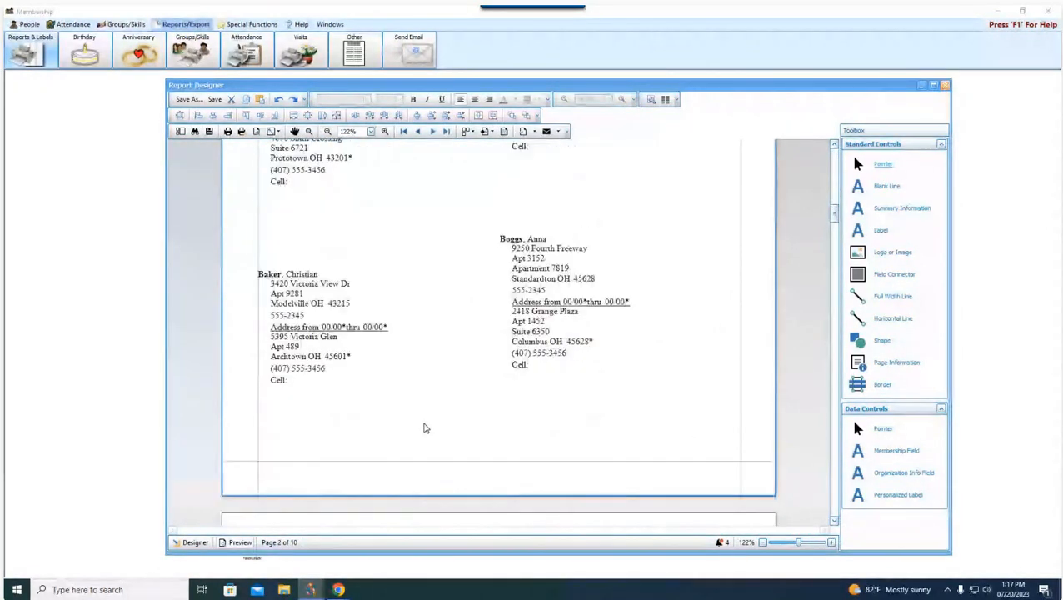
scroll(423, 428, down, 2)
scroll(424, 434, up, 6)
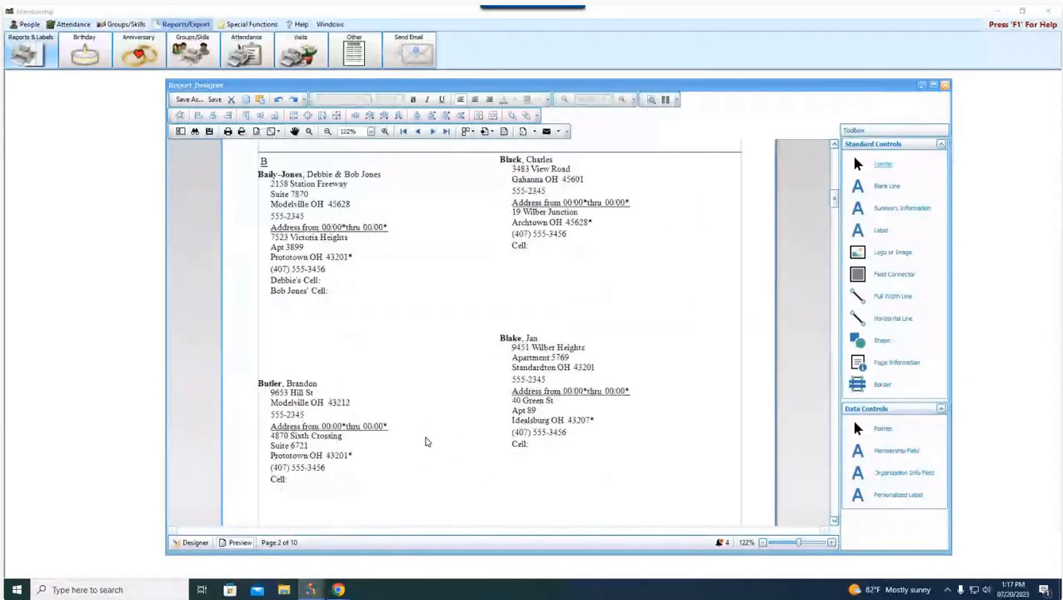
scroll(425, 434, up, 2)
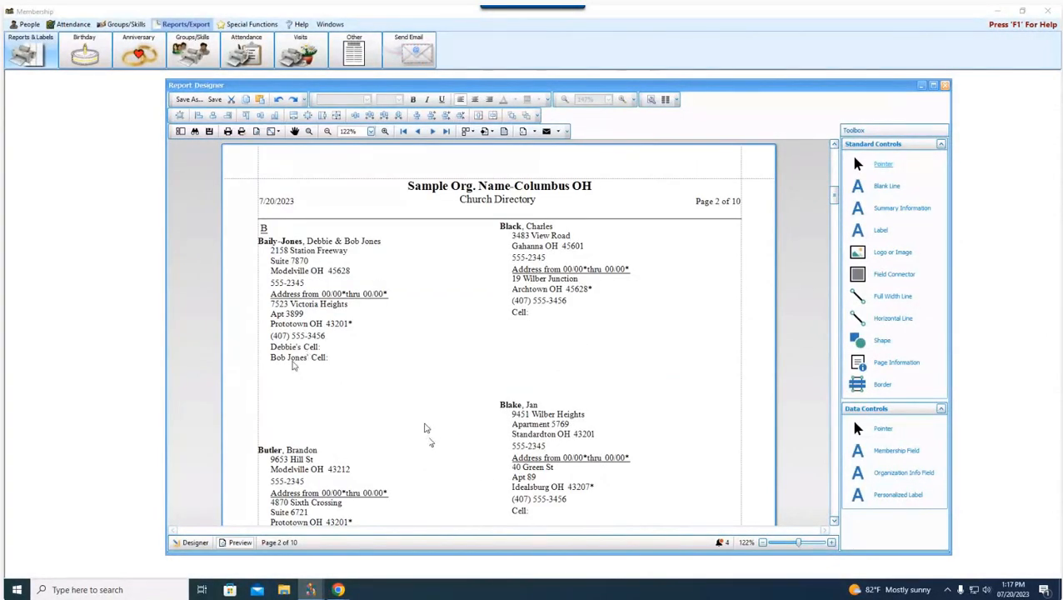
click(323, 357)
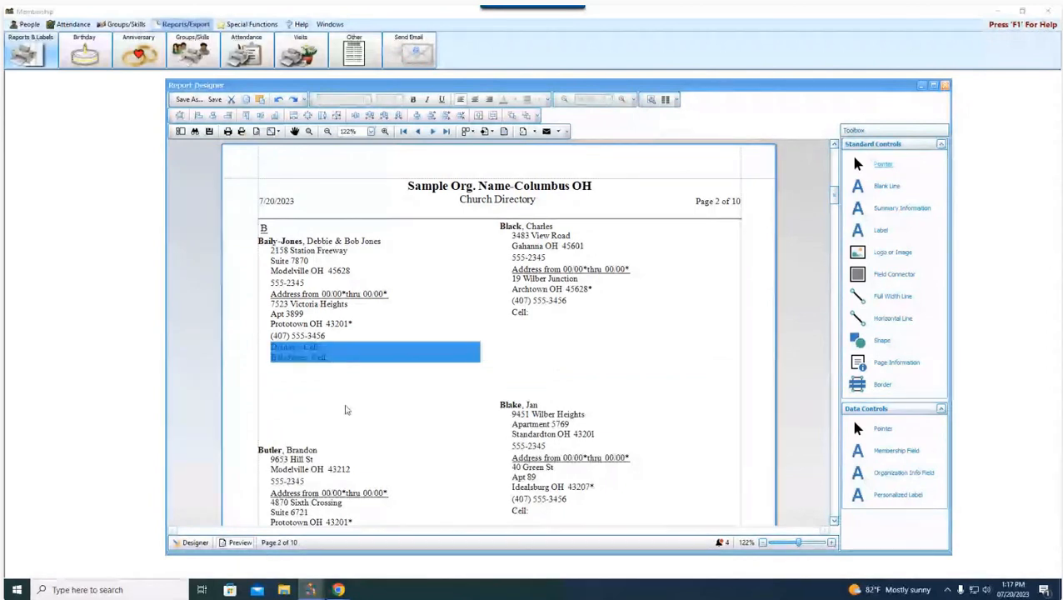
click(313, 375)
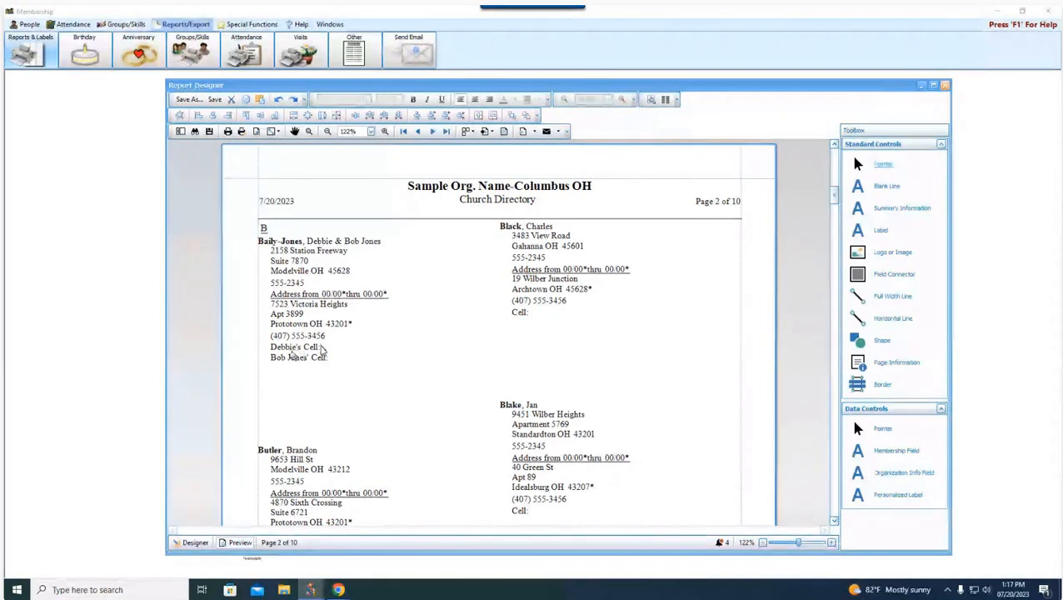
click(273, 351)
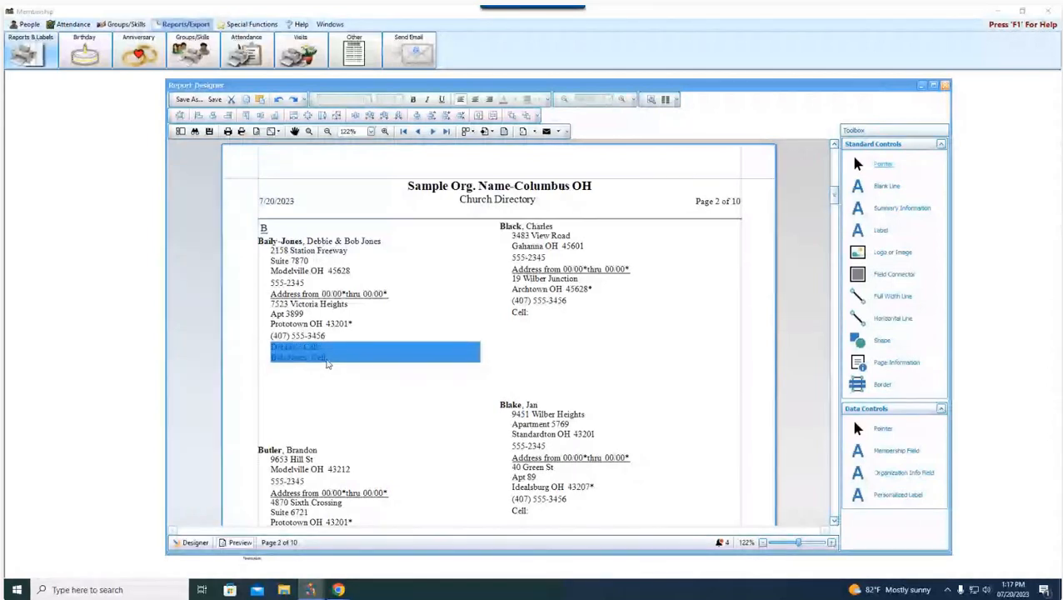
Return to the design view and check the family member and omit-if-empty settings of both personalized Email labels.
click(195, 543)
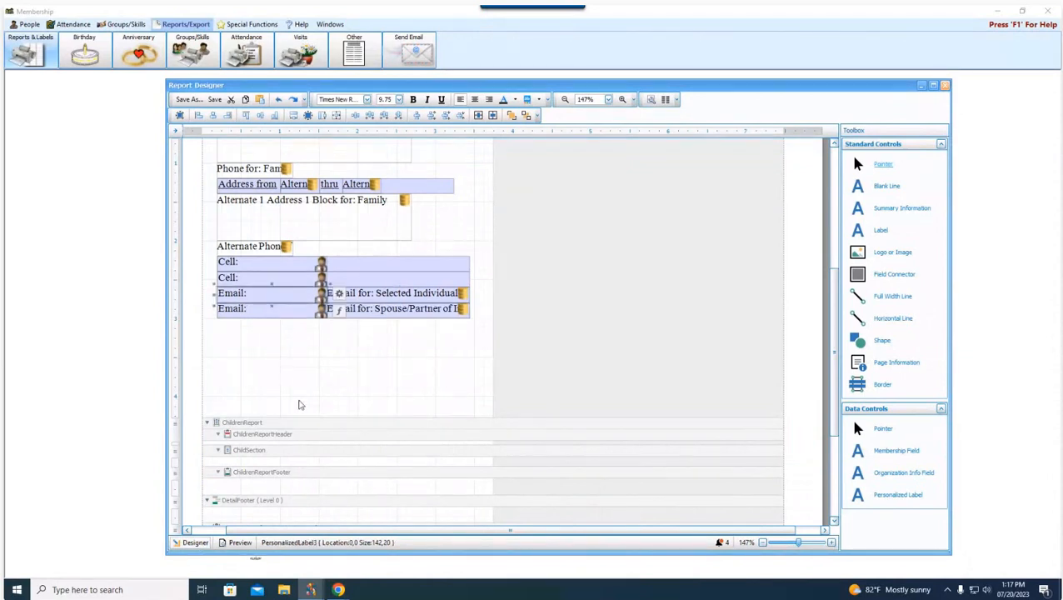
click(253, 310)
click(340, 294)
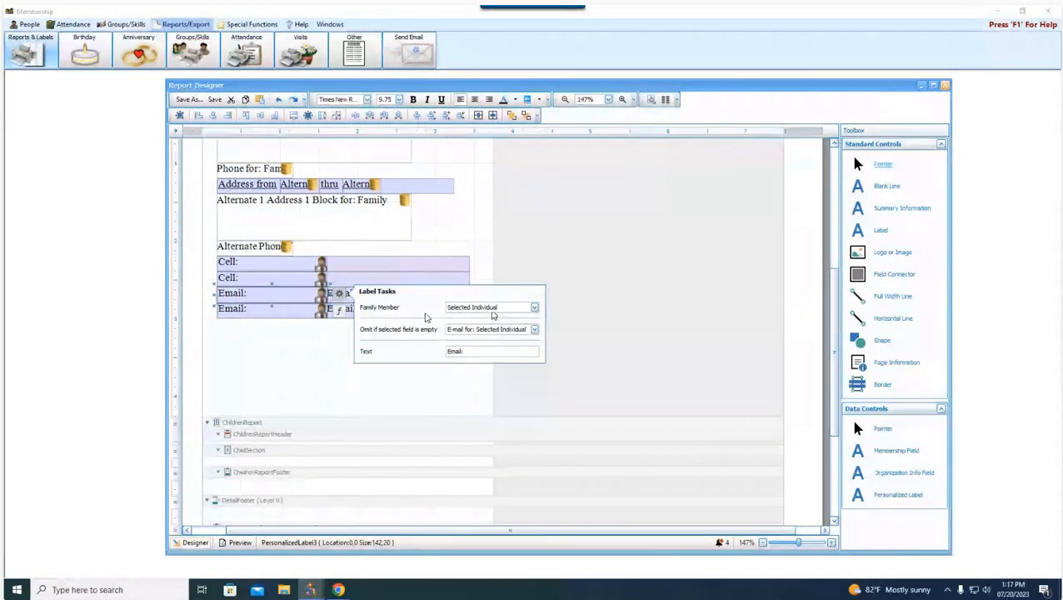
click(282, 296)
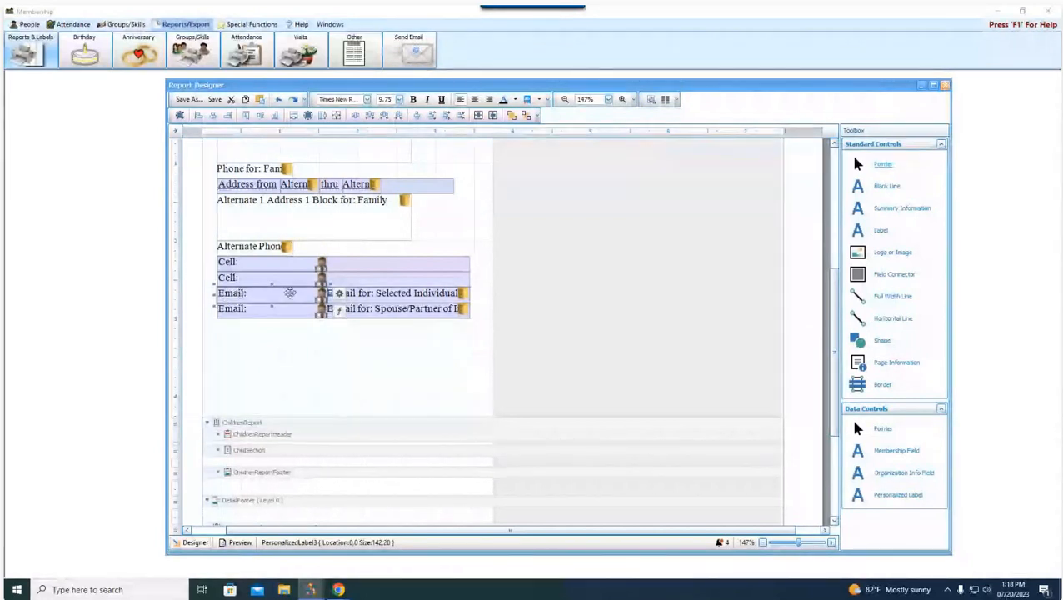
click(247, 310)
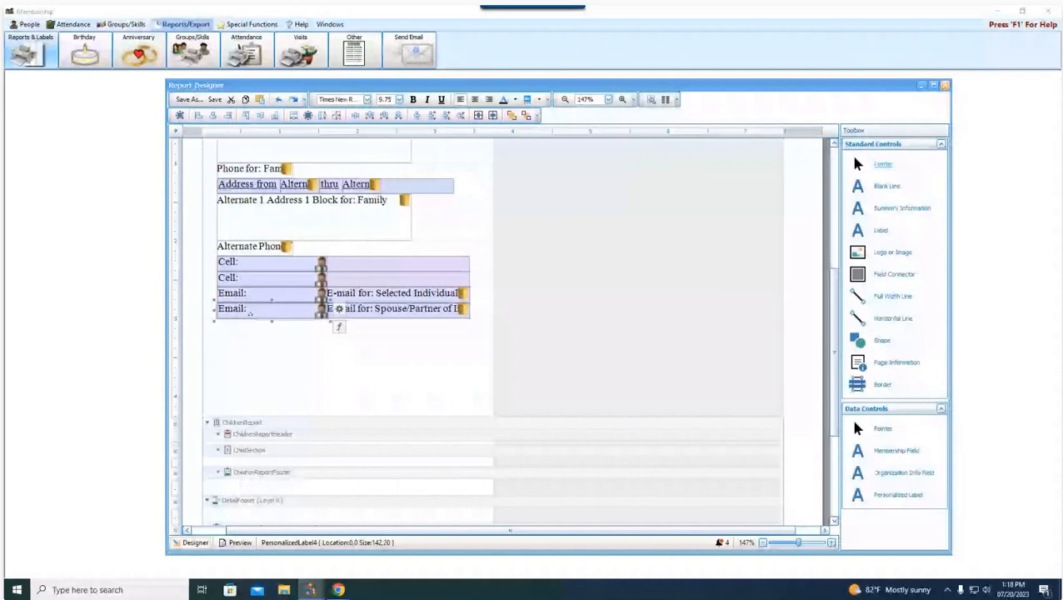
click(338, 310)
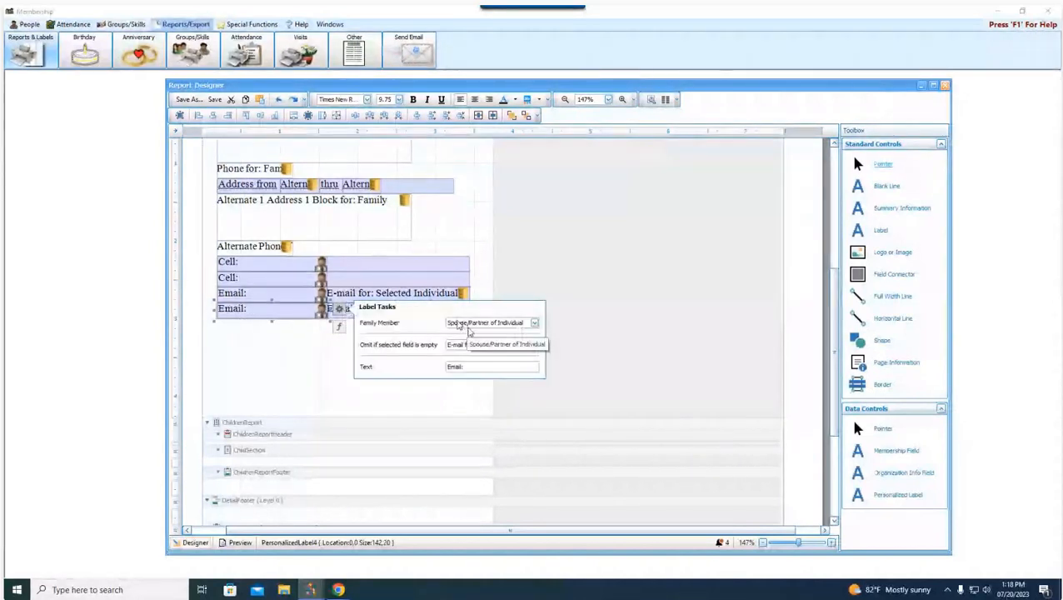
click(270, 312)
click(270, 312)
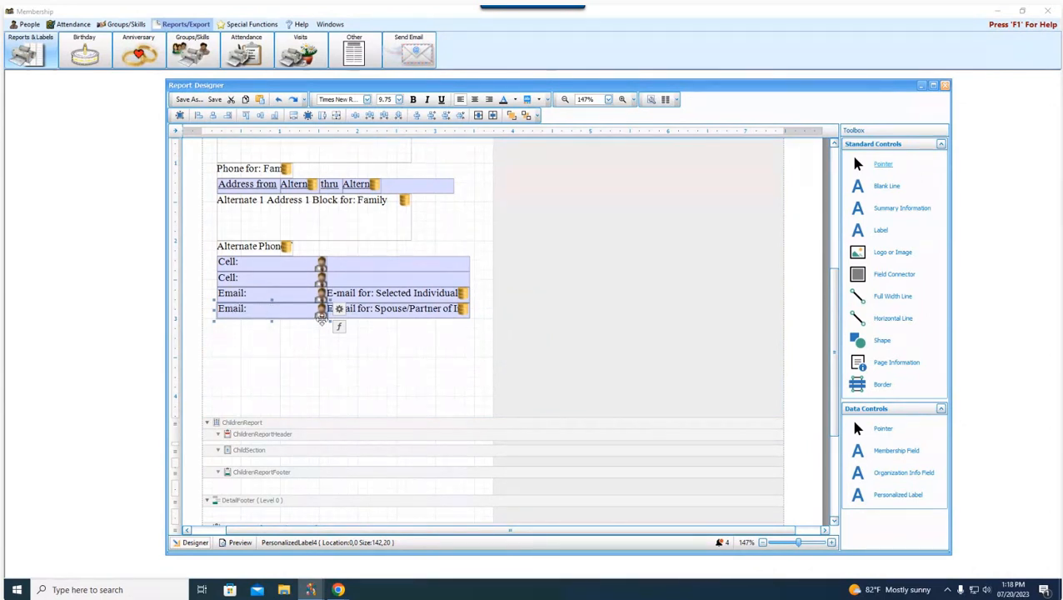
Inspect how the Email labels pair with the e-mail fields beside them in the detail band's field connectors.
click(310, 294)
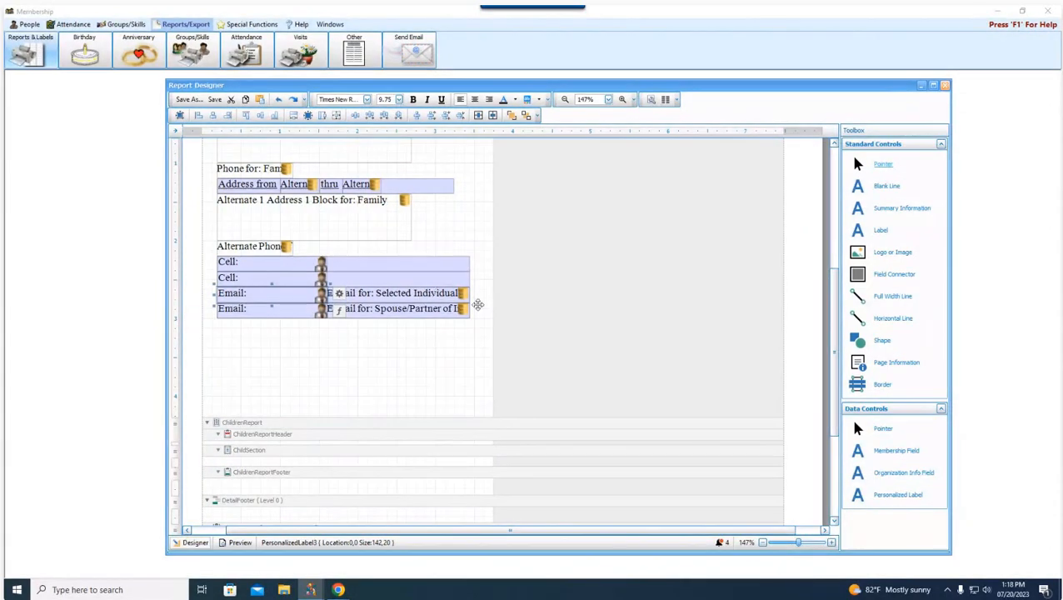
click(531, 301)
click(458, 293)
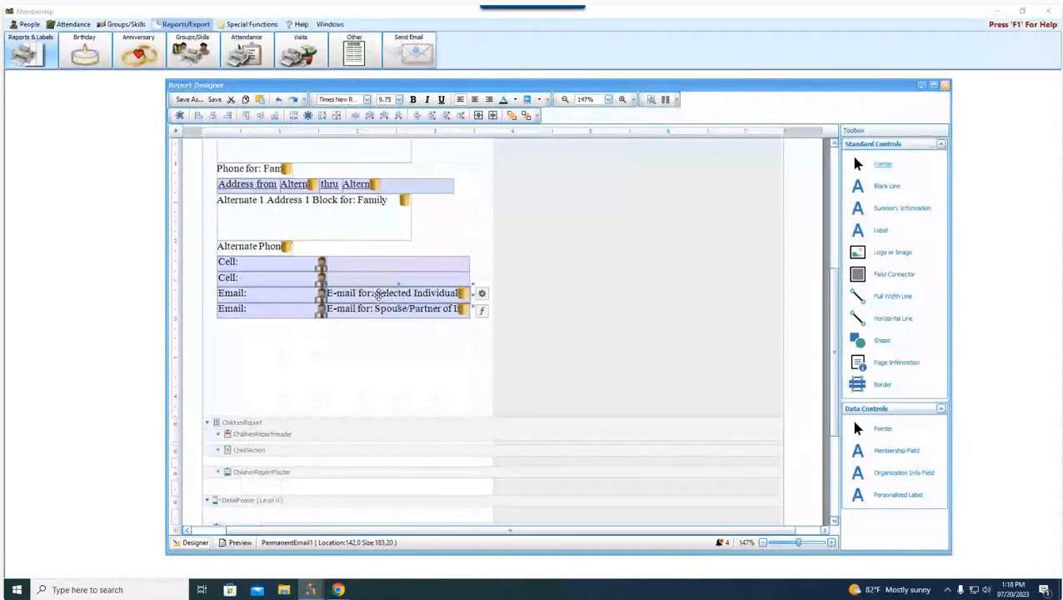
click(239, 298)
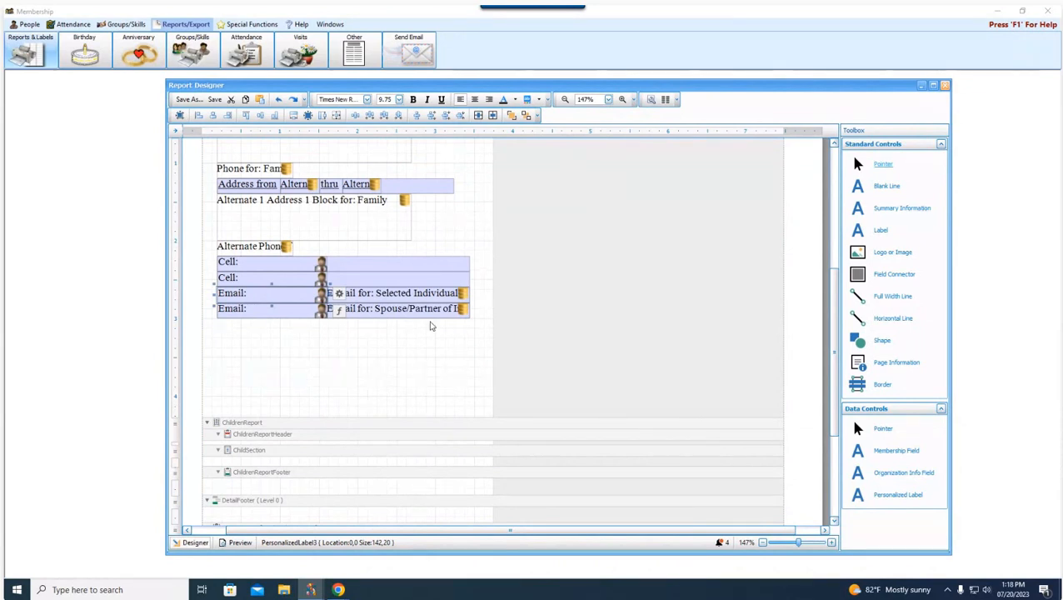
click(398, 293)
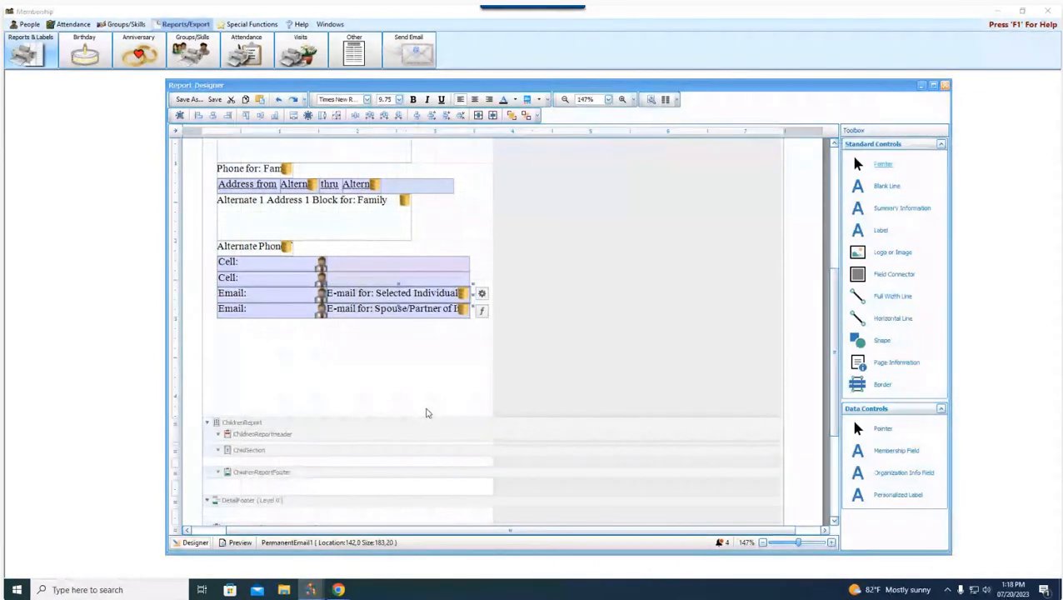
scroll(425, 408, up, 1)
click(275, 326)
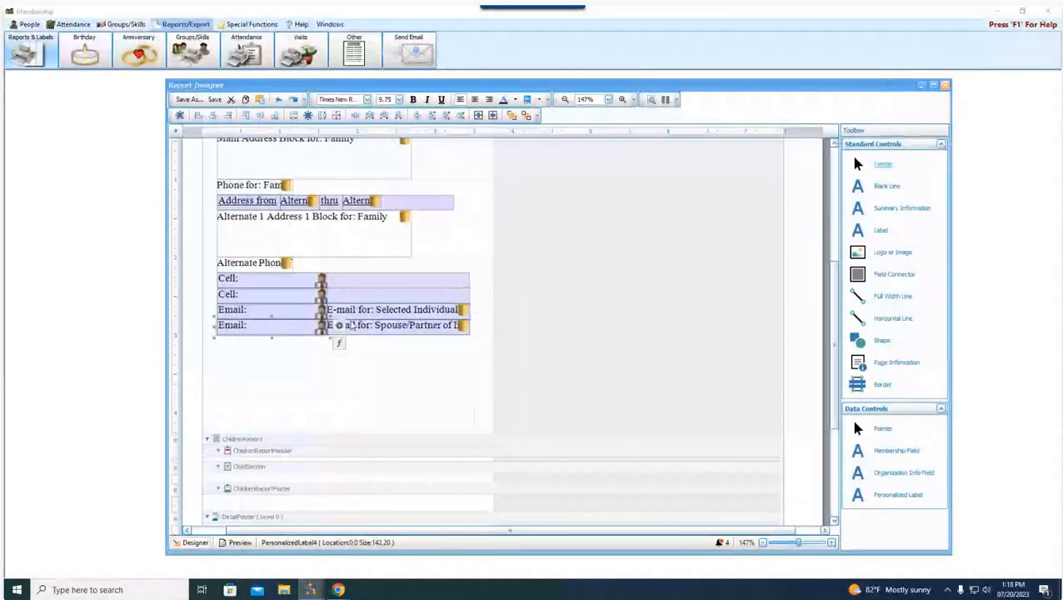
click(438, 348)
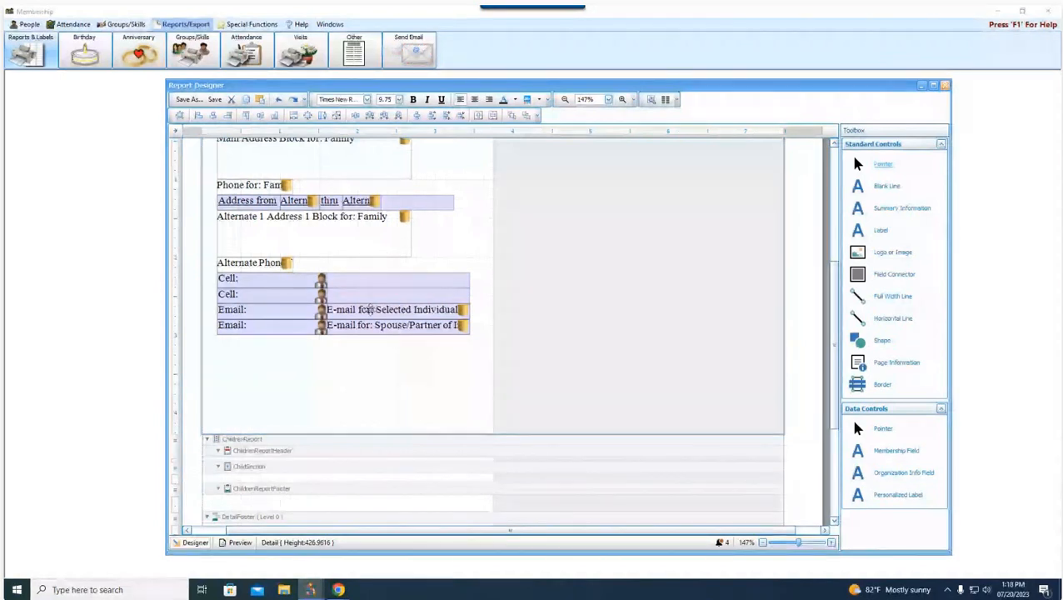
Insert the individual's Cell phone membership field beside the label in the second Cell line of the detail band.
click(253, 280)
scroll(293, 351, up, 1)
click(443, 315)
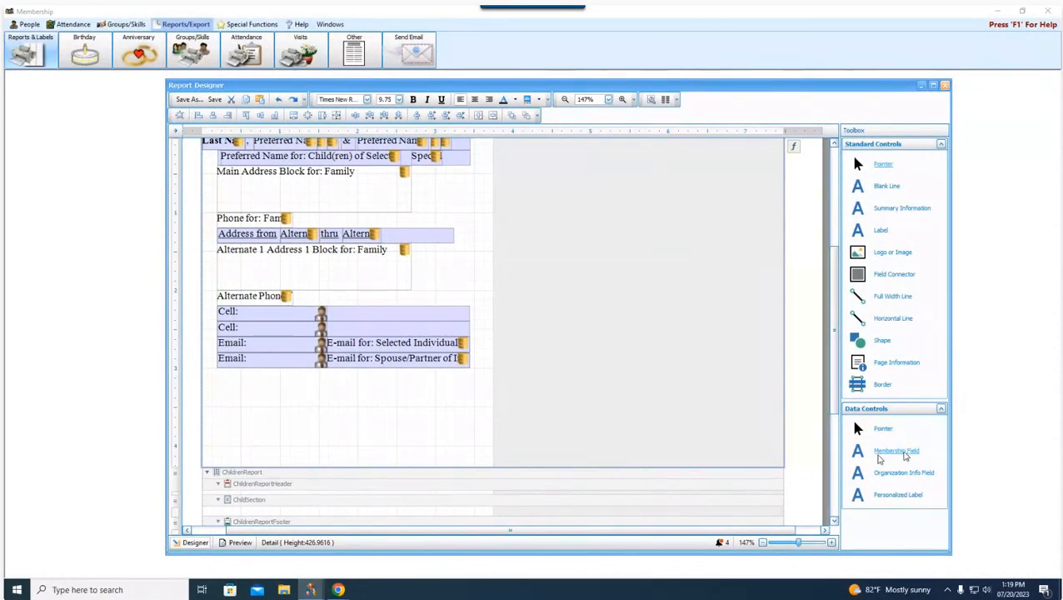
click(902, 456)
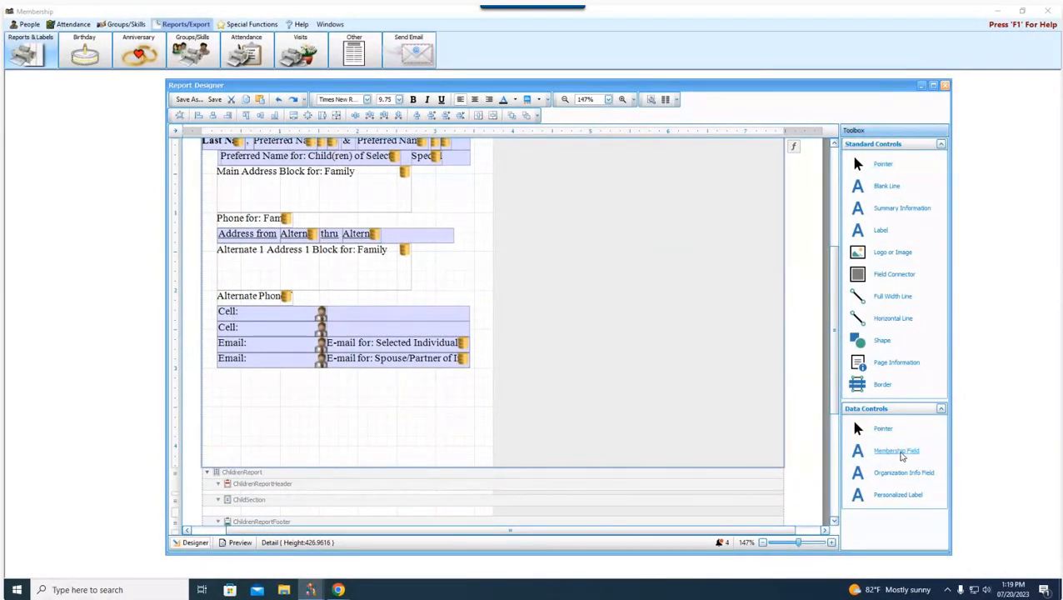
drag(901, 455, 370, 338)
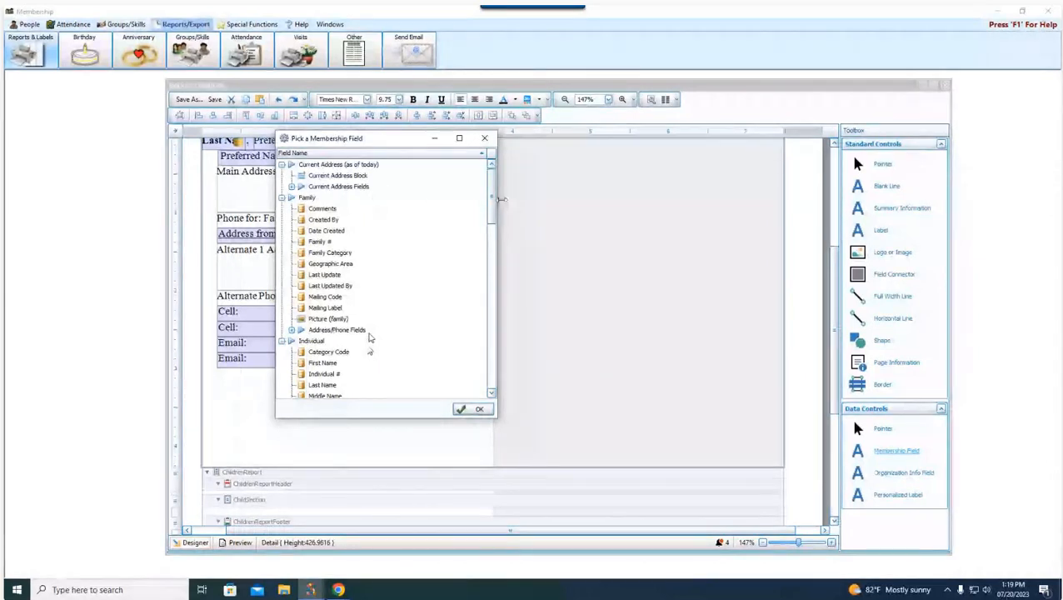
drag(492, 192, 509, 230)
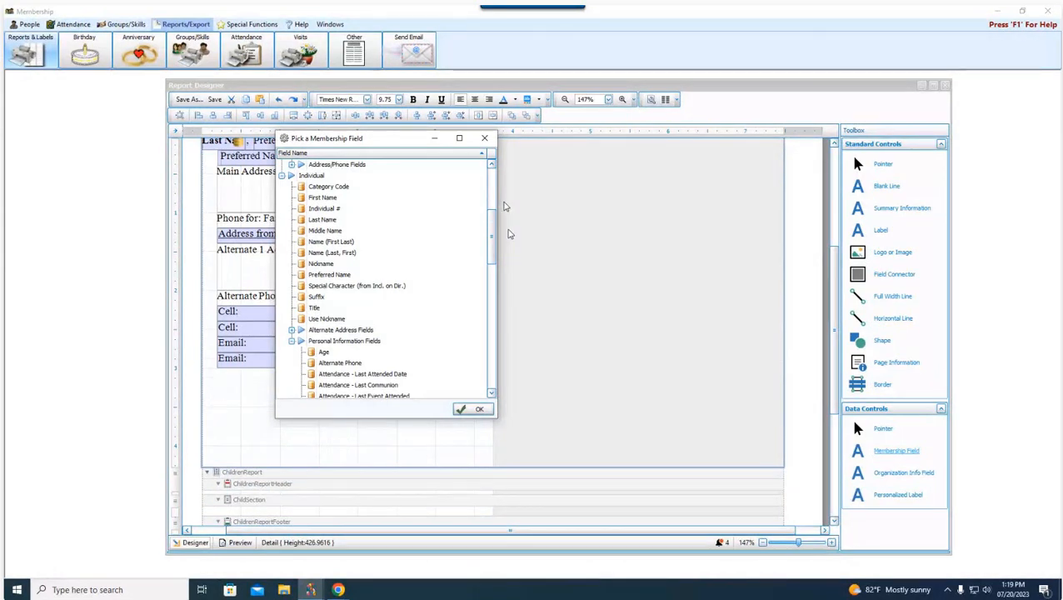
scroll(503, 207, down, 1)
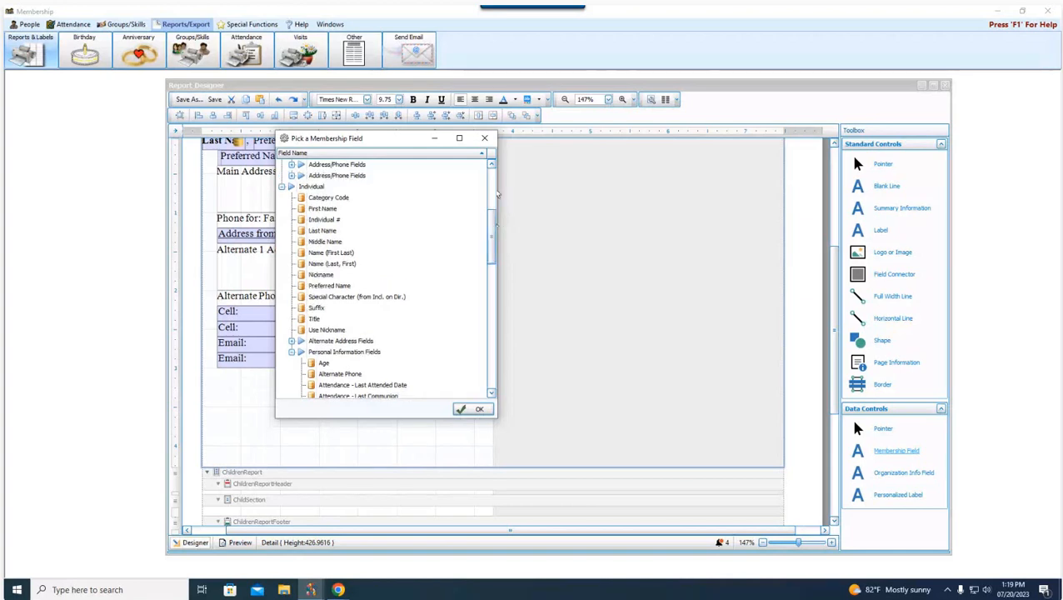
scroll(500, 236, down, 4)
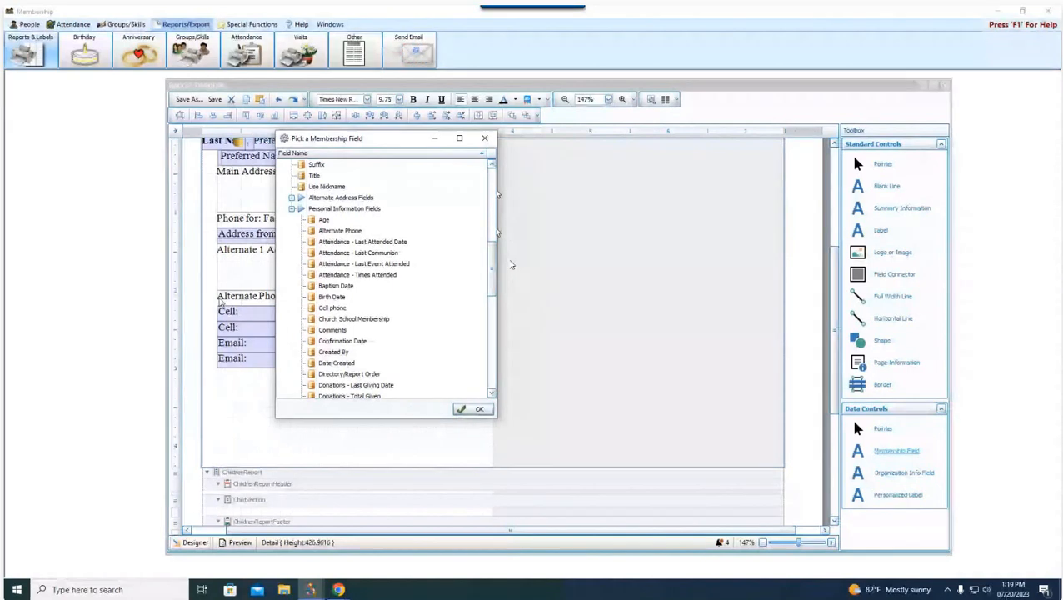
click(331, 308)
click(473, 409)
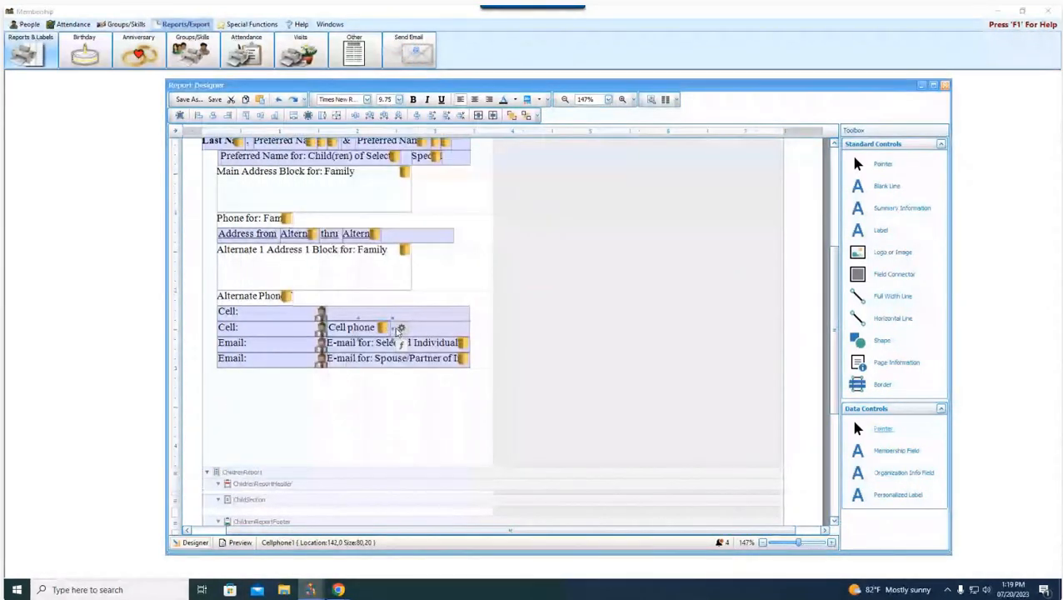
Widen the new Cell phone field to the end of its connector and set its family member to Spouse/Partner of Individual.
drag(393, 329, 468, 329)
click(450, 448)
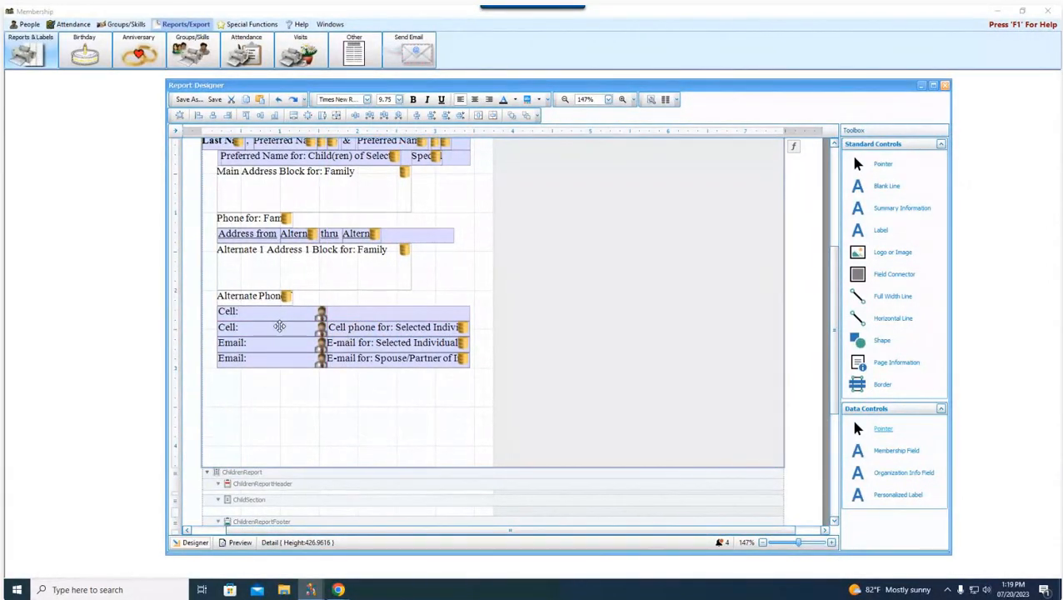
click(427, 329)
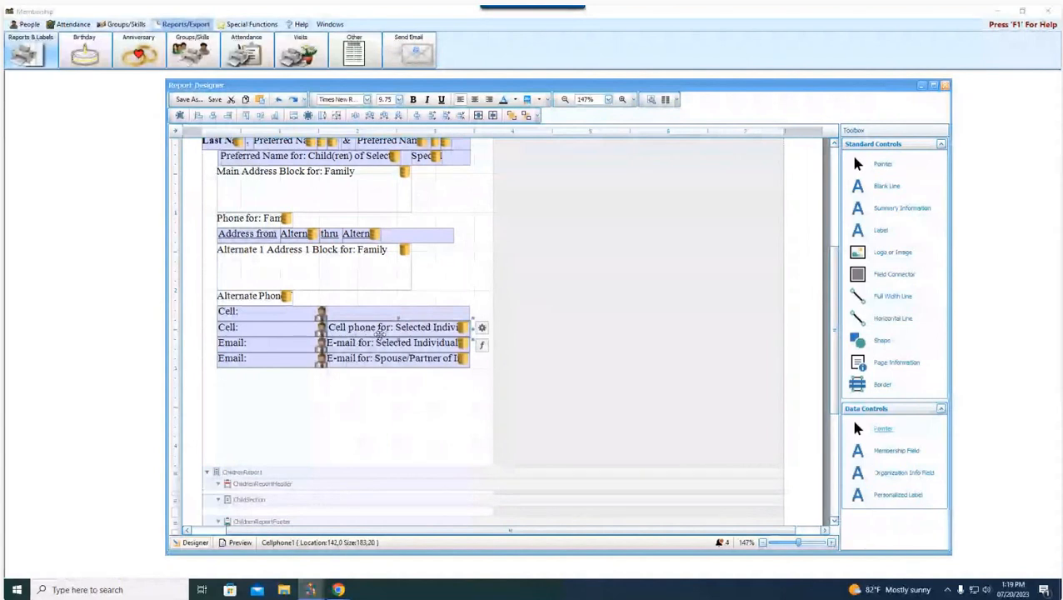
click(482, 328)
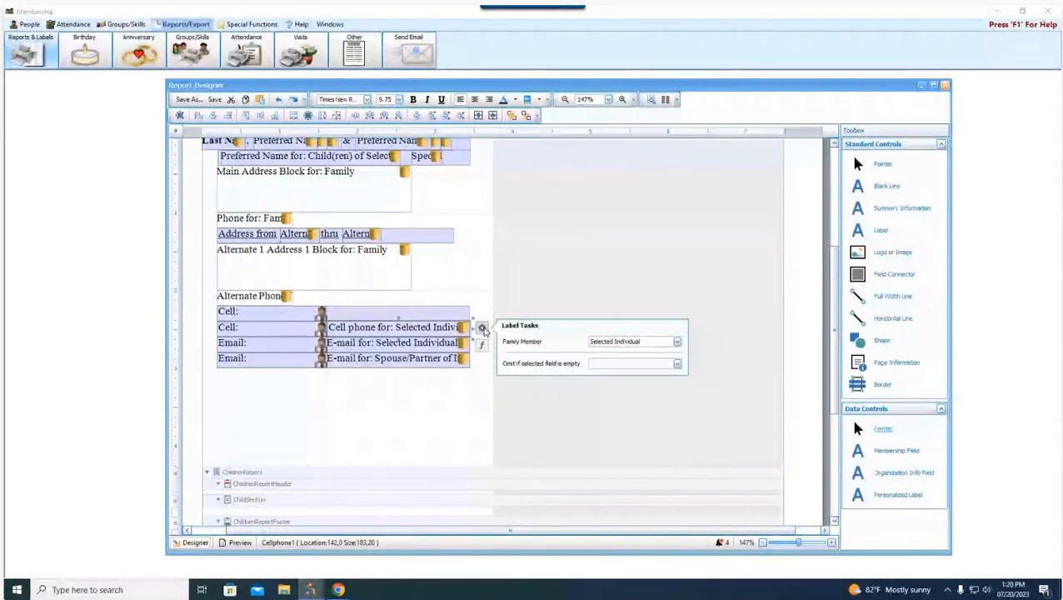
click(620, 342)
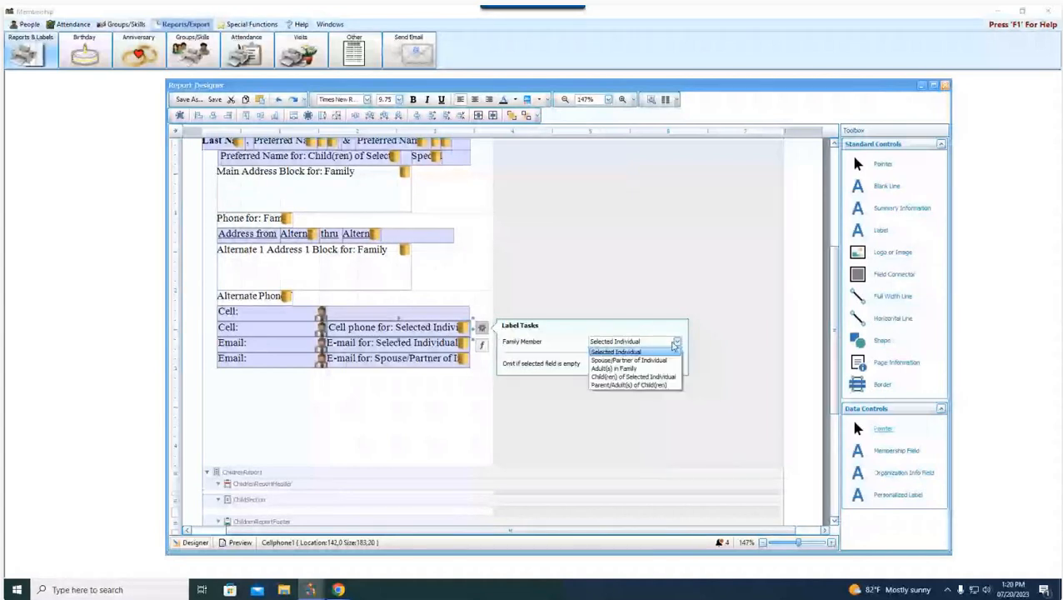
click(603, 355)
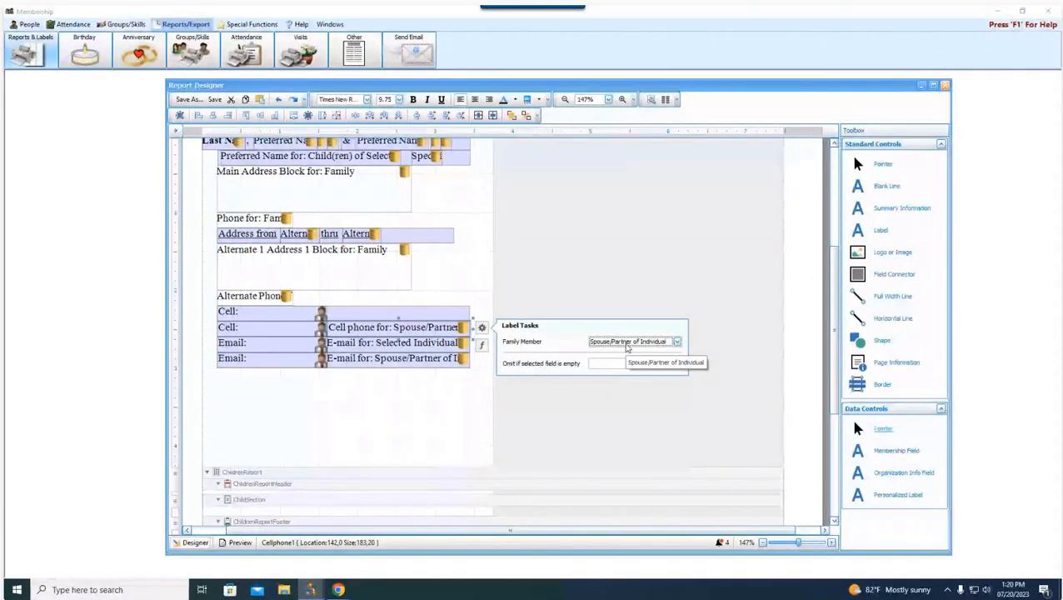
Set the second Cell label to be omitted if the field "Cell phone for: Spouse/Partner of Individual" is empty.
click(287, 328)
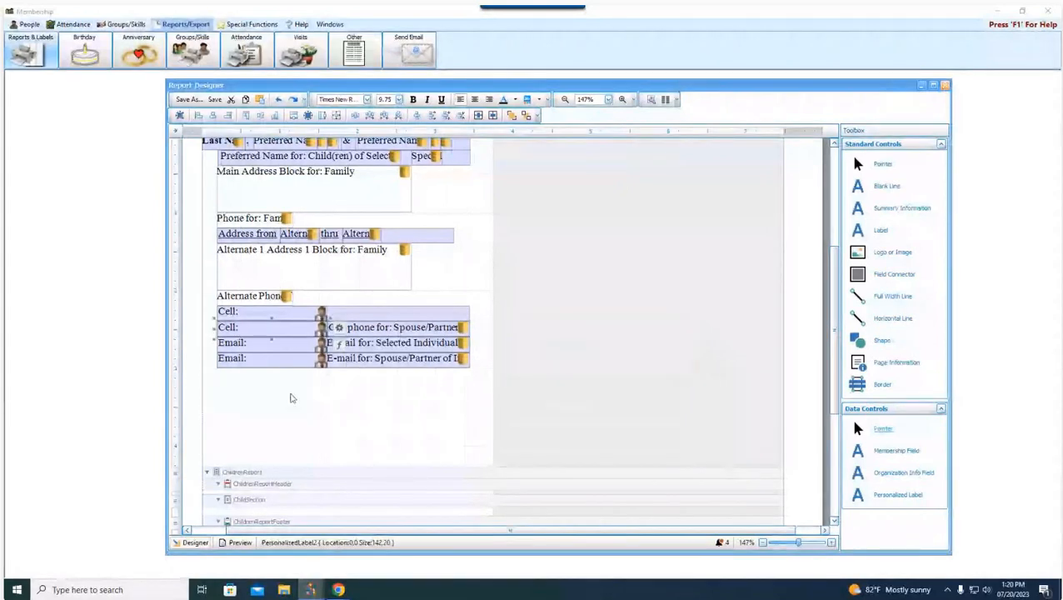
click(339, 328)
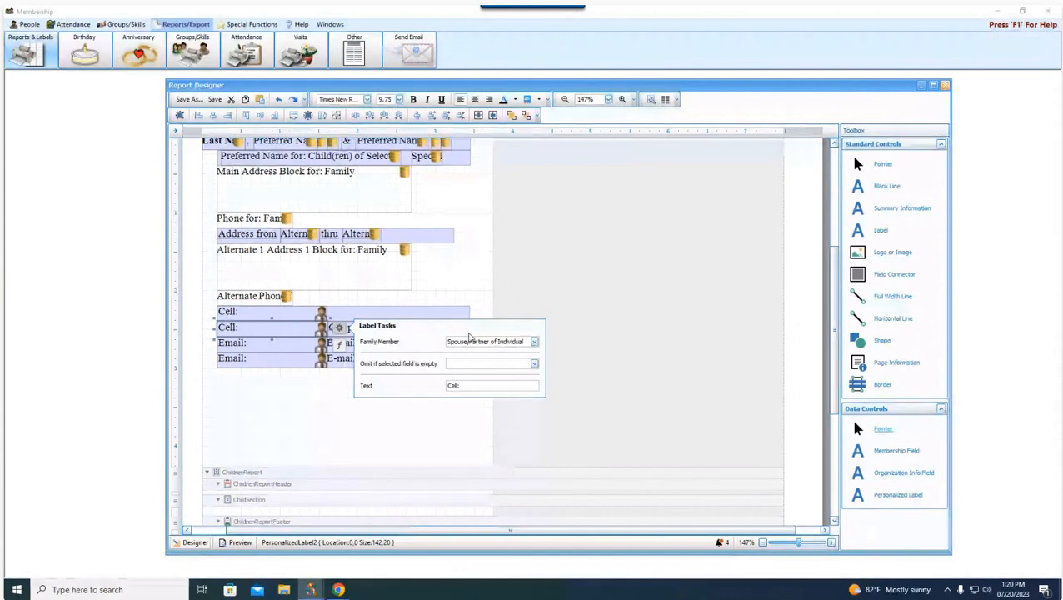
click(535, 363)
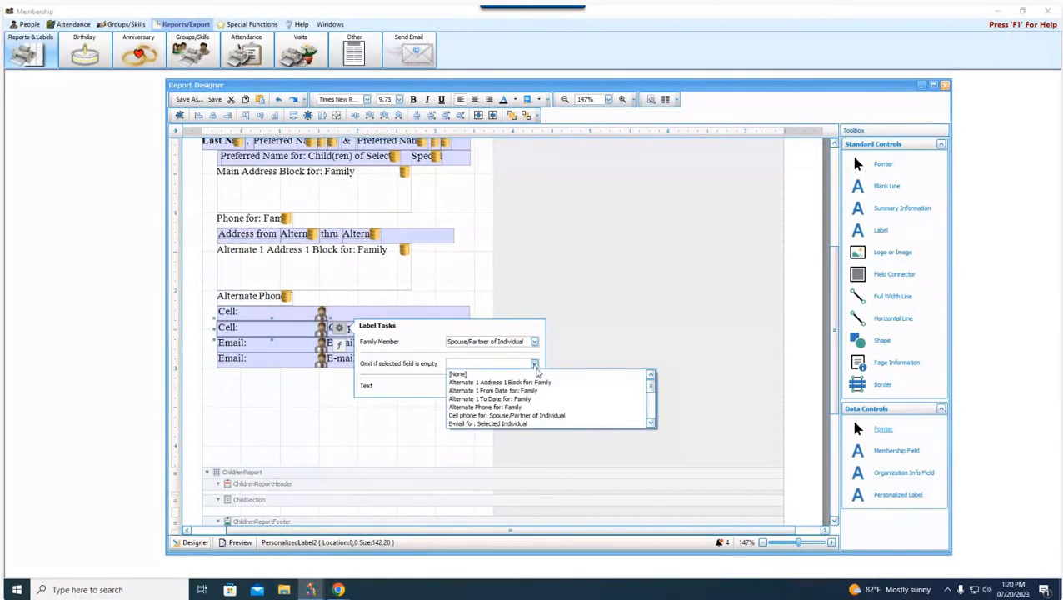
click(542, 415)
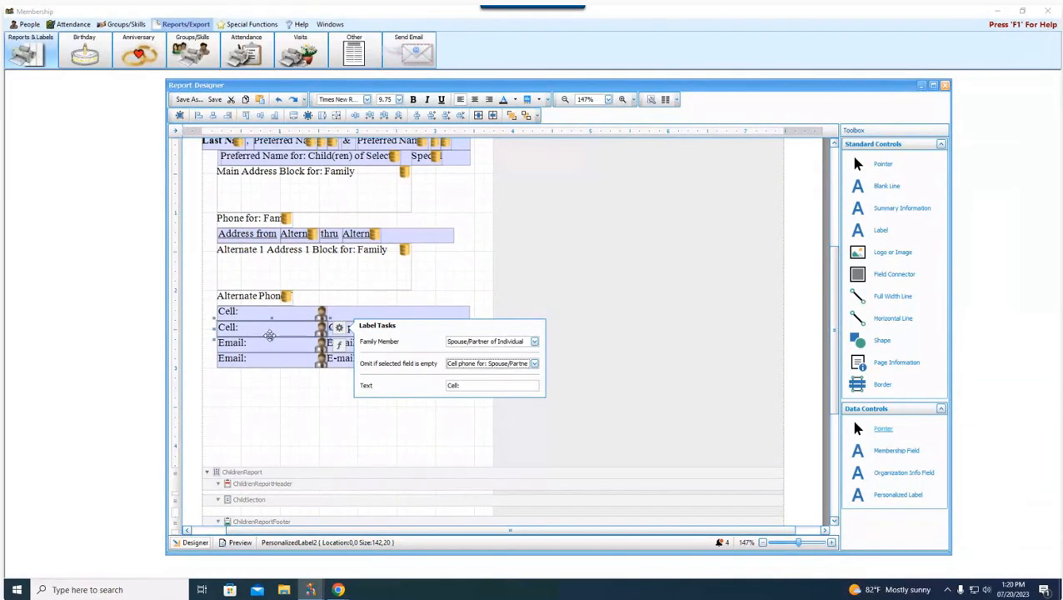
click(279, 425)
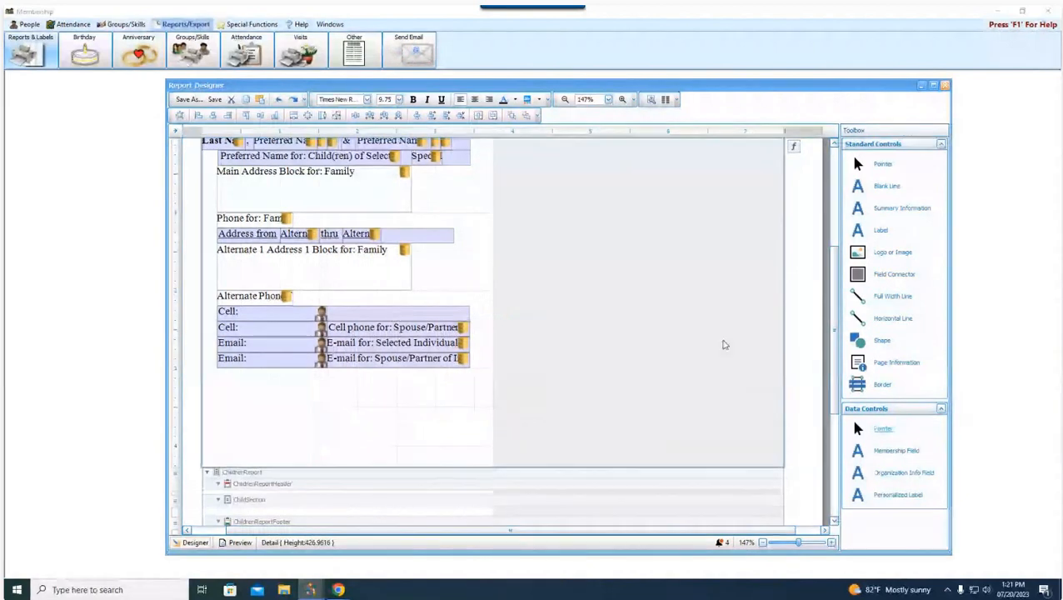
Insert the Cell phone membership field in the first Cell line, widen it to the connector's end, and check its family member setting.
drag(886, 451, 473, 339)
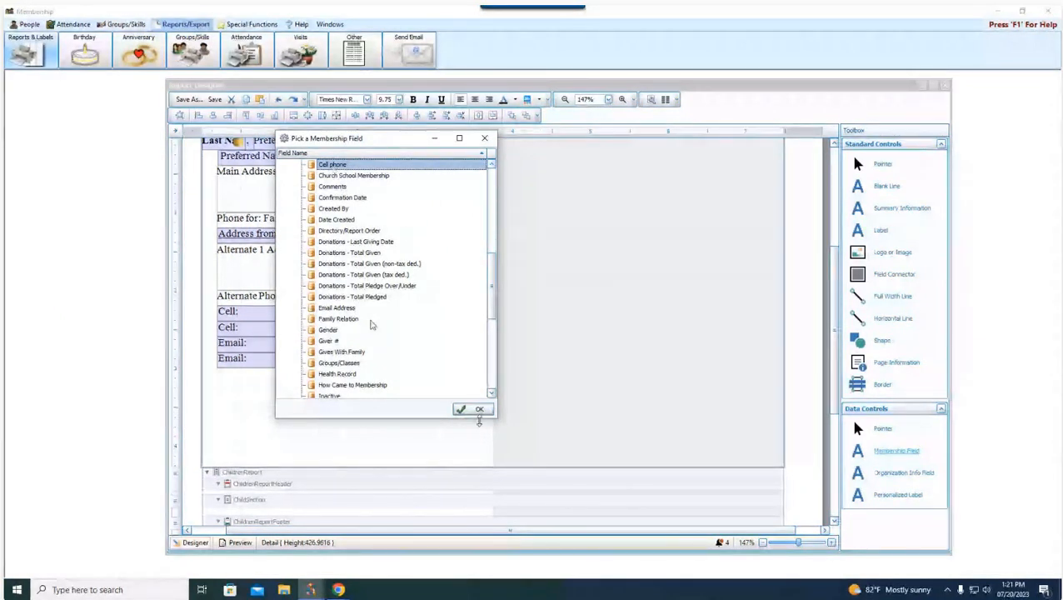
click(477, 410)
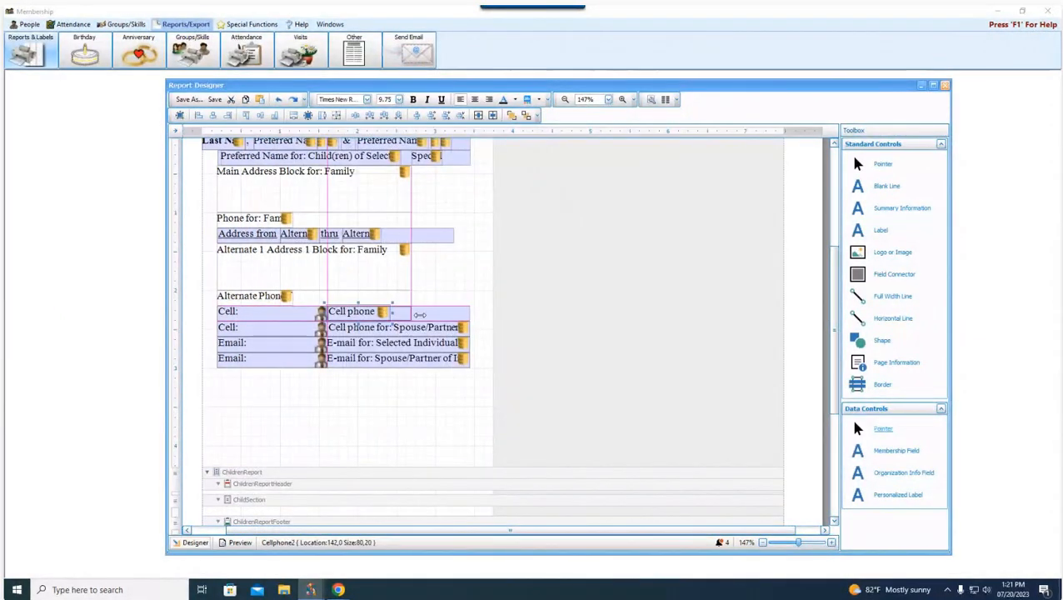
drag(419, 314, 470, 315)
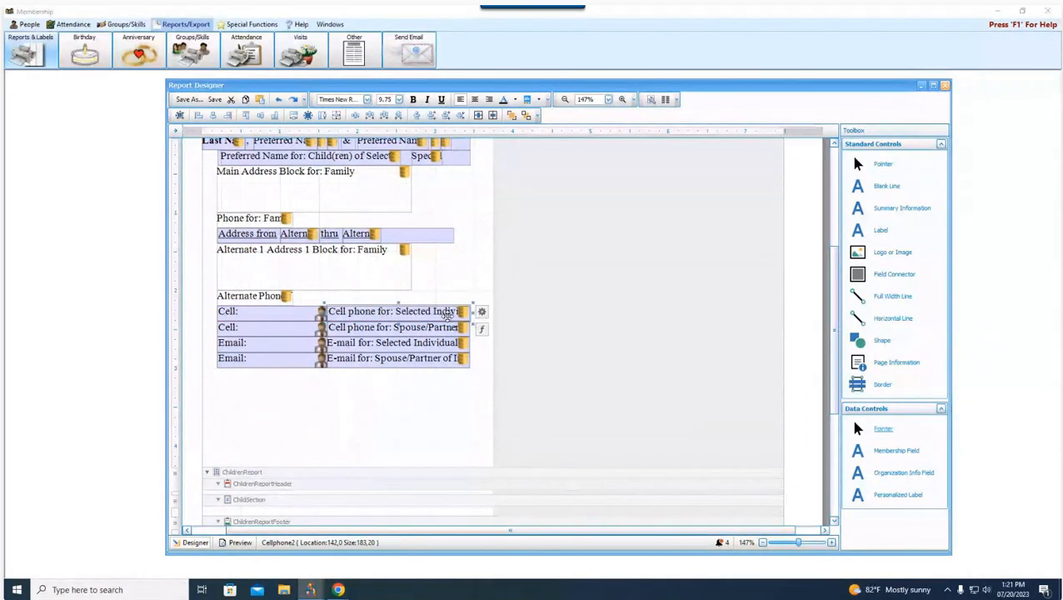
click(482, 311)
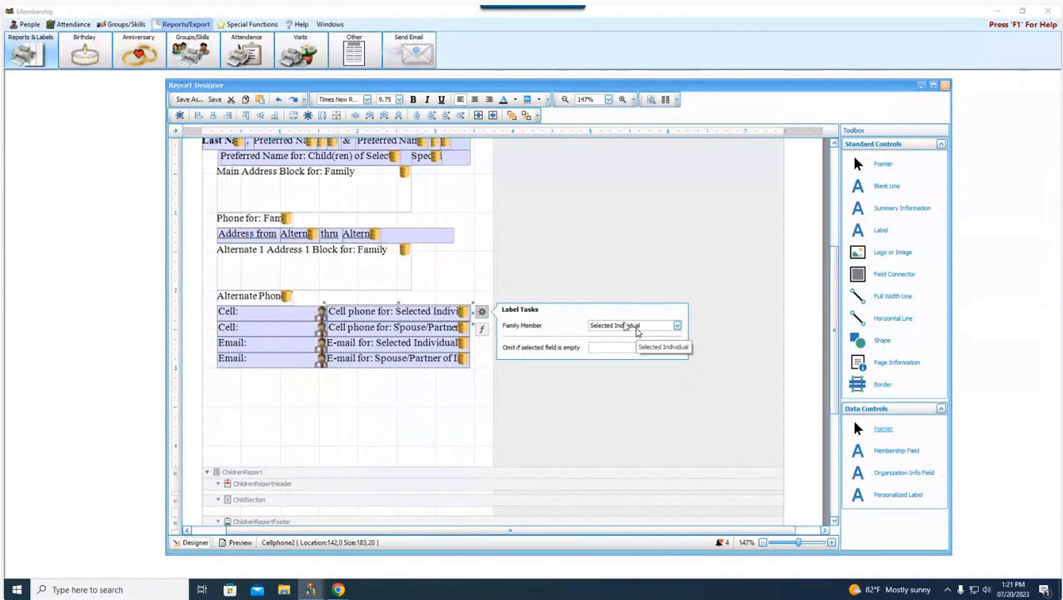
Set the first Cell label to be omitted if the field "Cell phone for: Selected Individual" is empty.
click(279, 315)
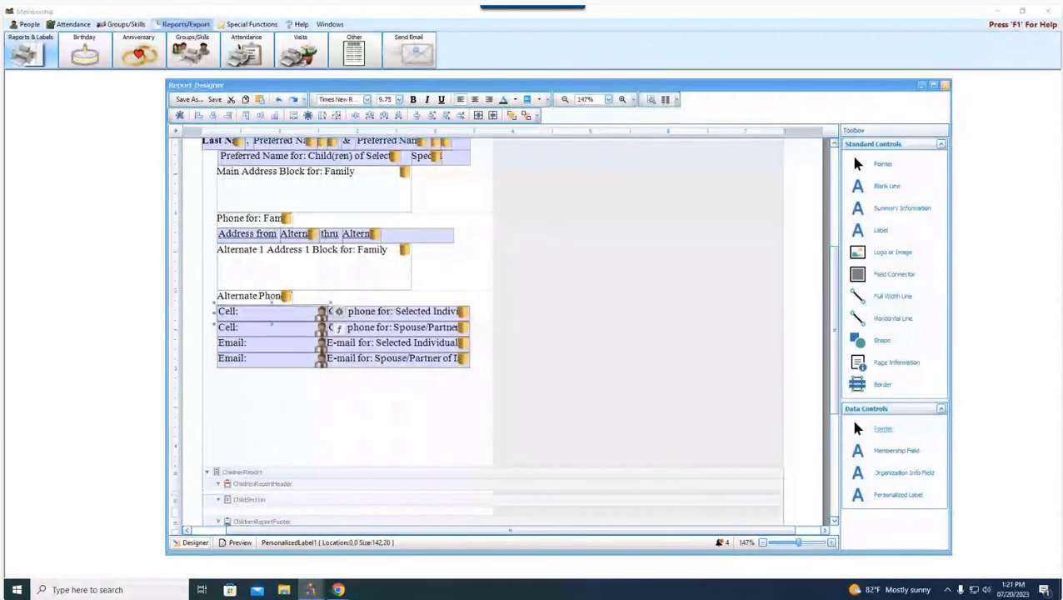
click(339, 312)
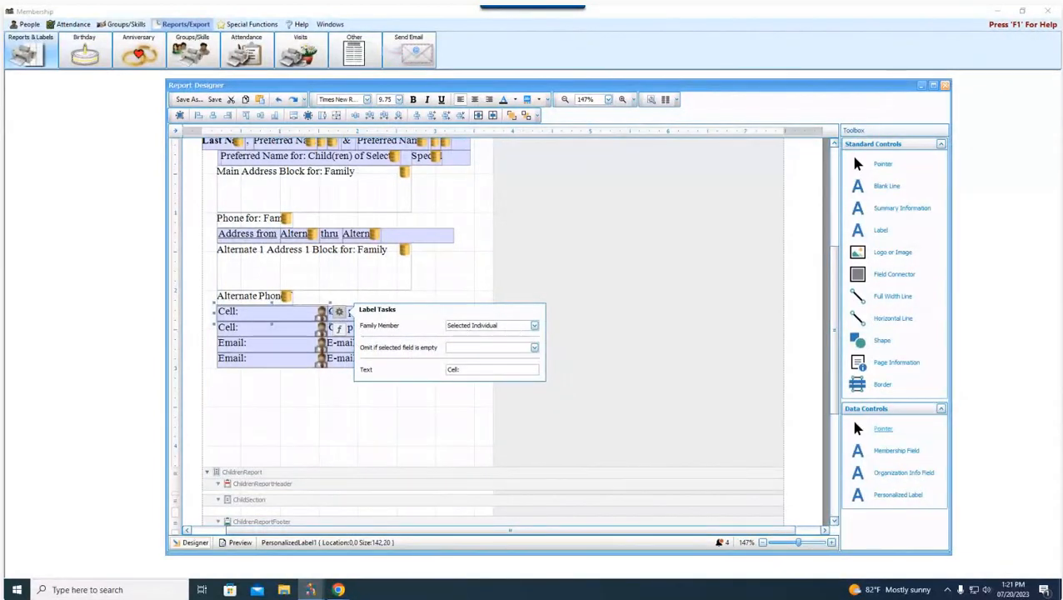
click(535, 349)
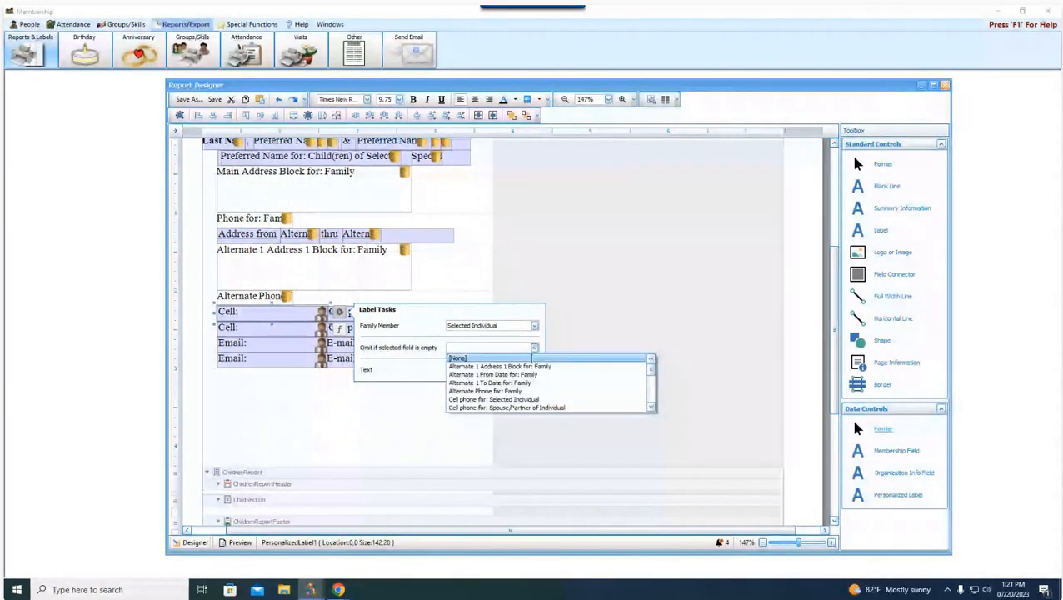
click(546, 399)
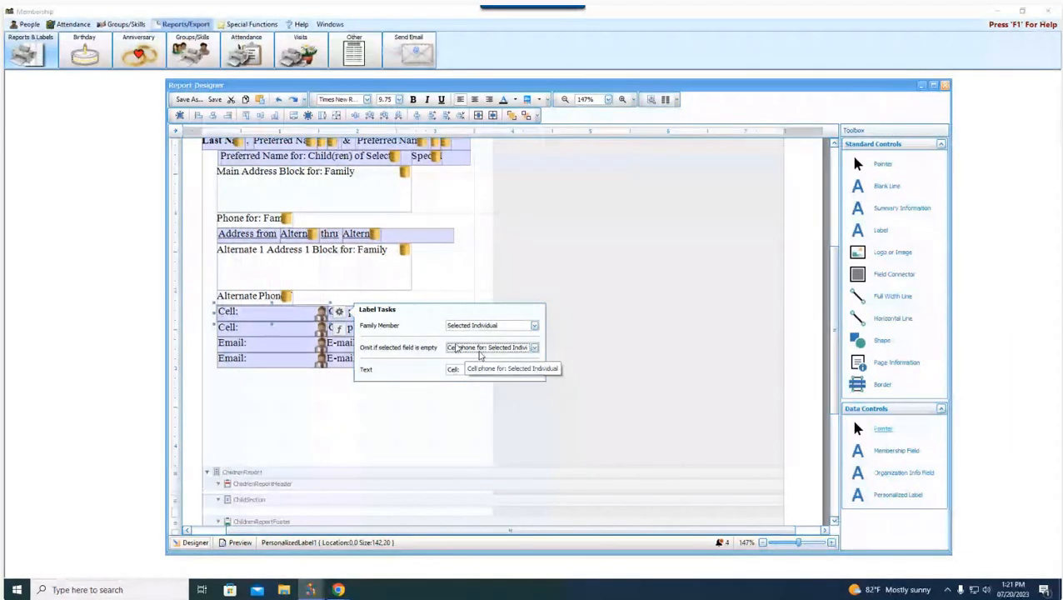
click(468, 409)
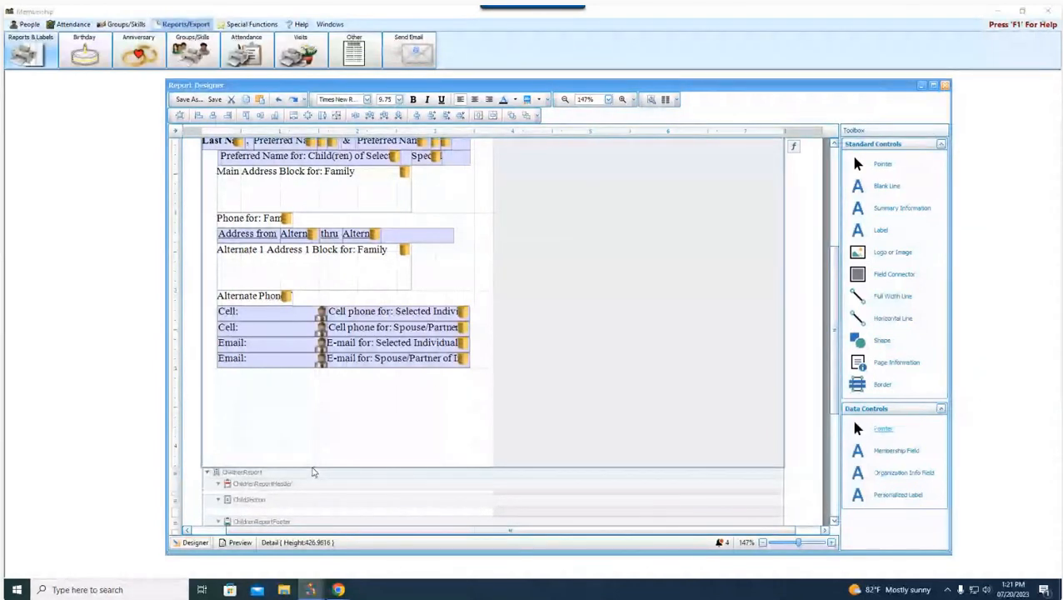
Shorten the detail band to a height of about 324, just below the Email lines, and look over the footer bands.
drag(311, 465, 299, 385)
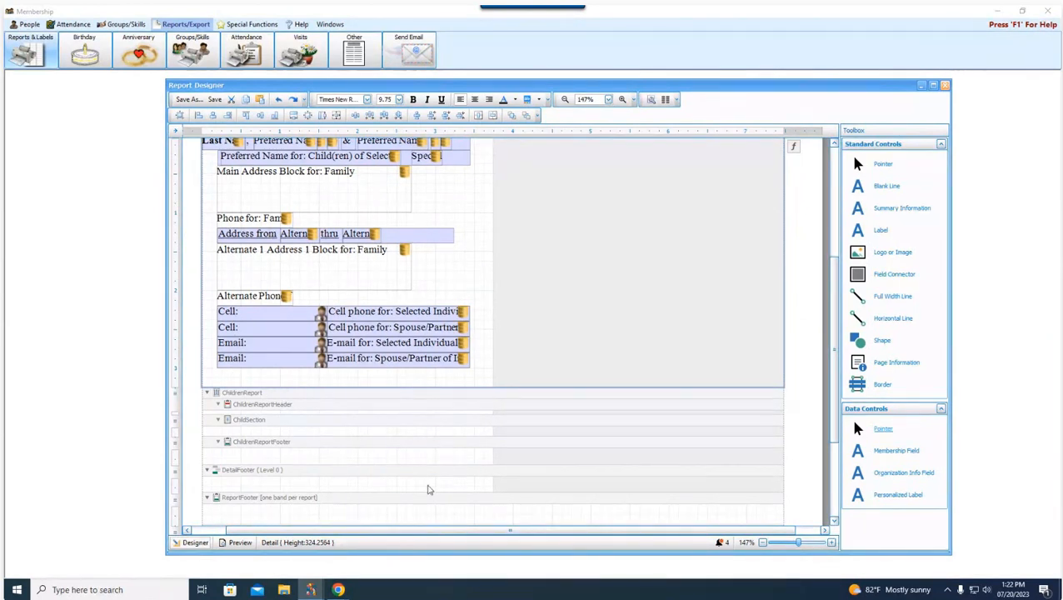
scroll(458, 481, down, 3)
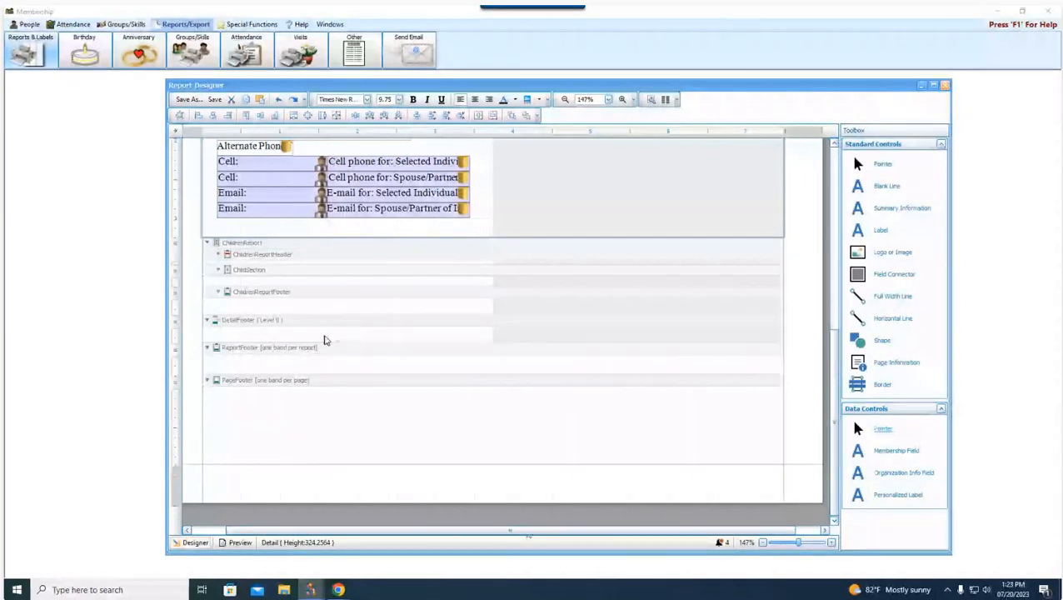
click(320, 442)
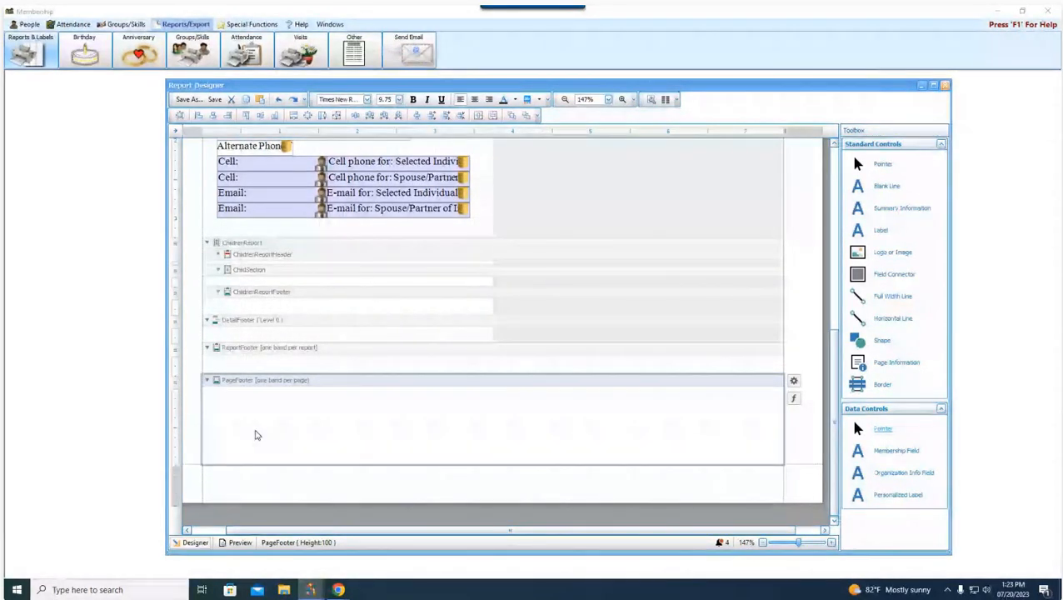
Try out a 100 by 100 logo or image box in the report header, browse for its image source, and delete it.
scroll(546, 459, up, 5)
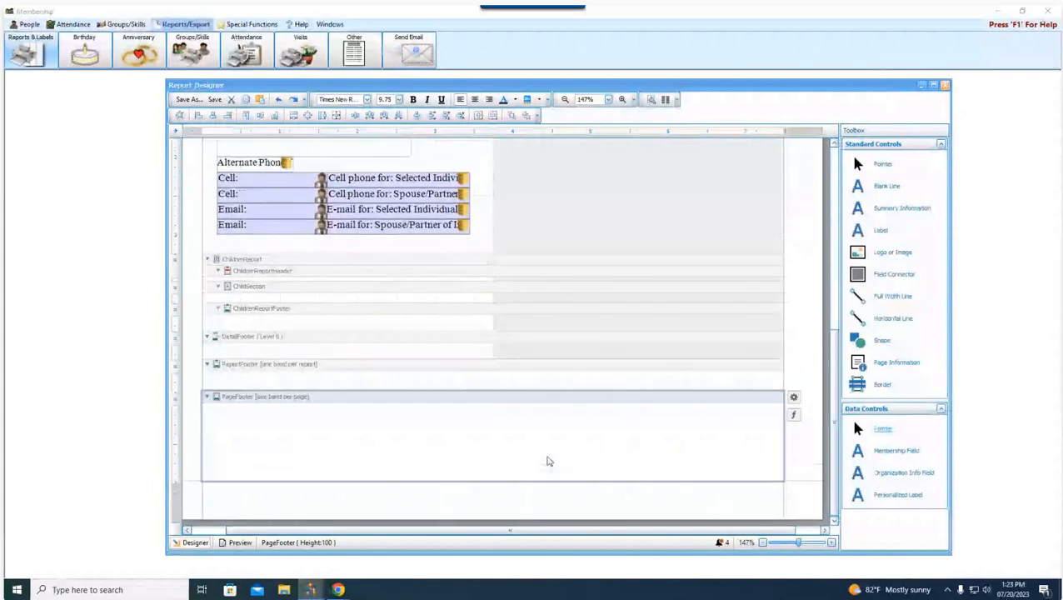
scroll(623, 462, up, 3)
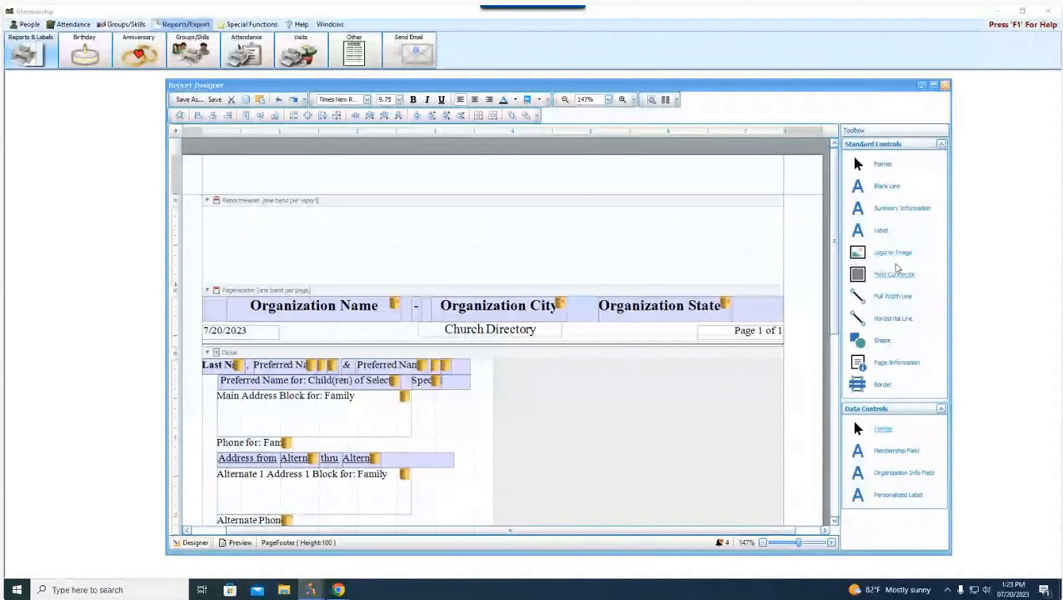
drag(892, 258, 726, 258)
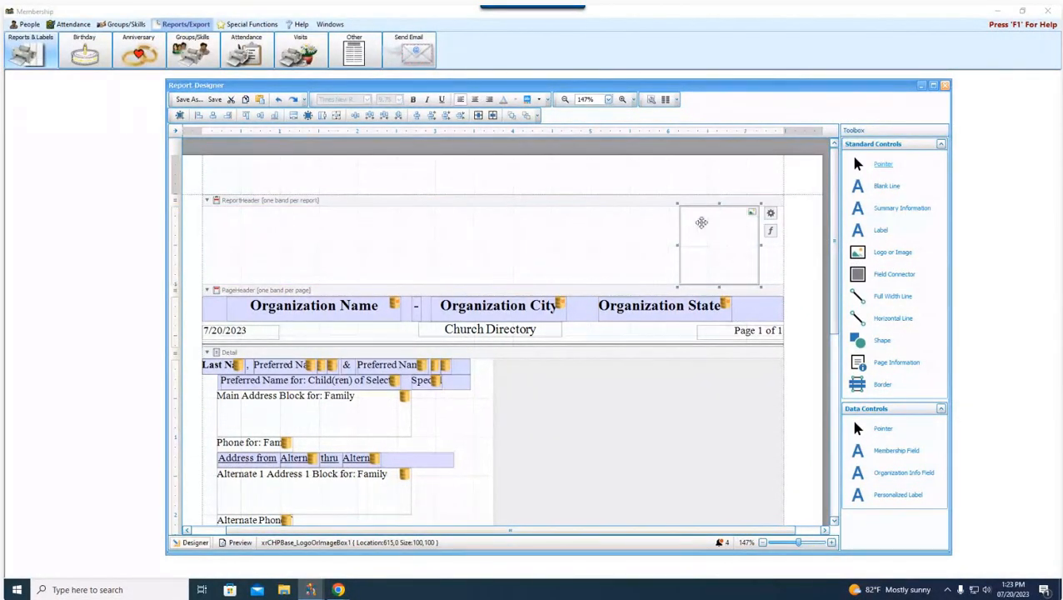
click(771, 212)
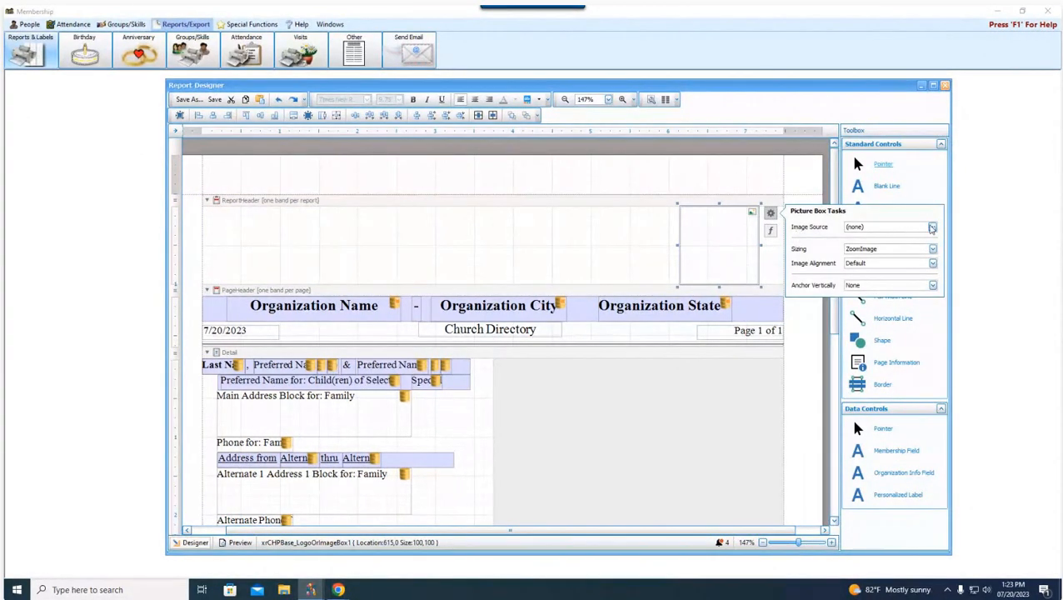
click(933, 228)
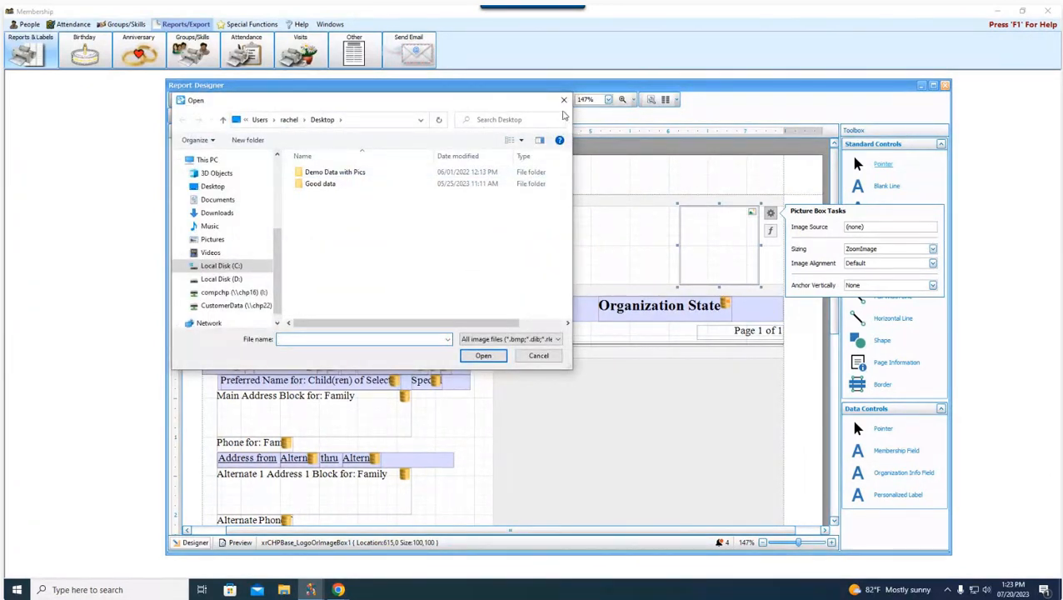
click(563, 101)
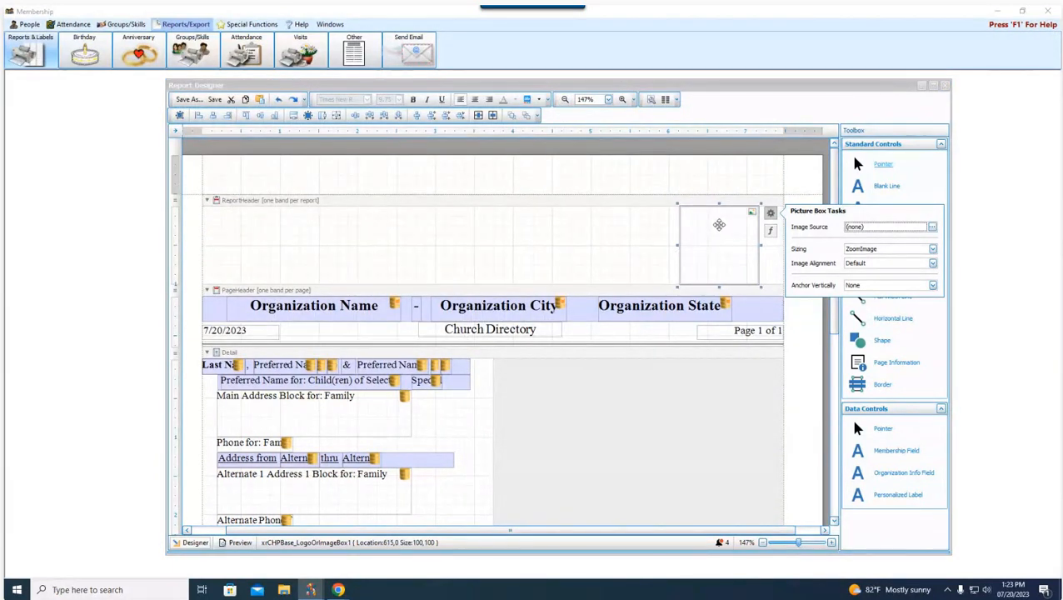
click(692, 240)
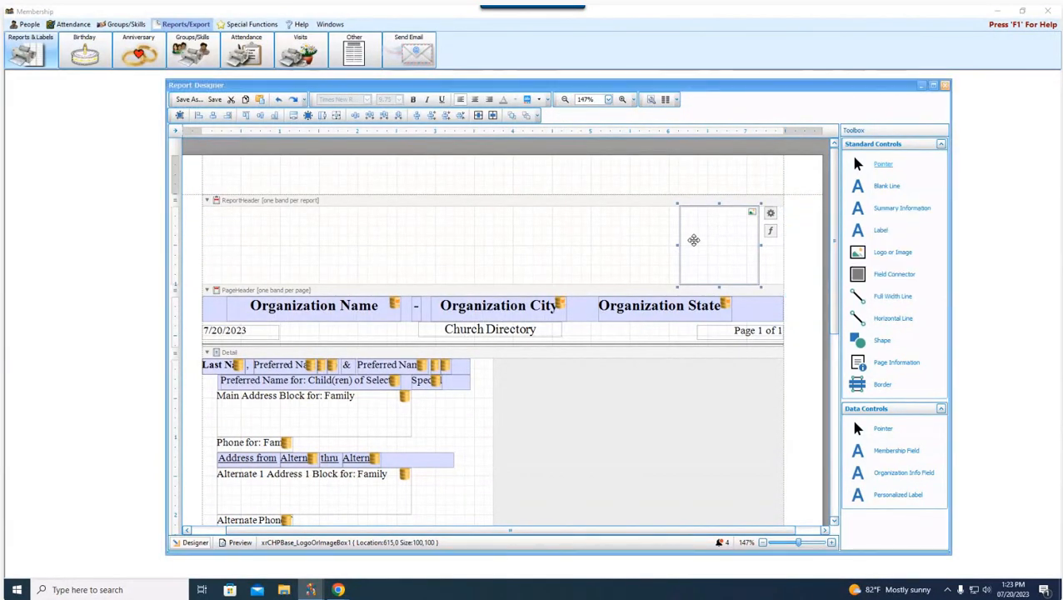
key(Delete)
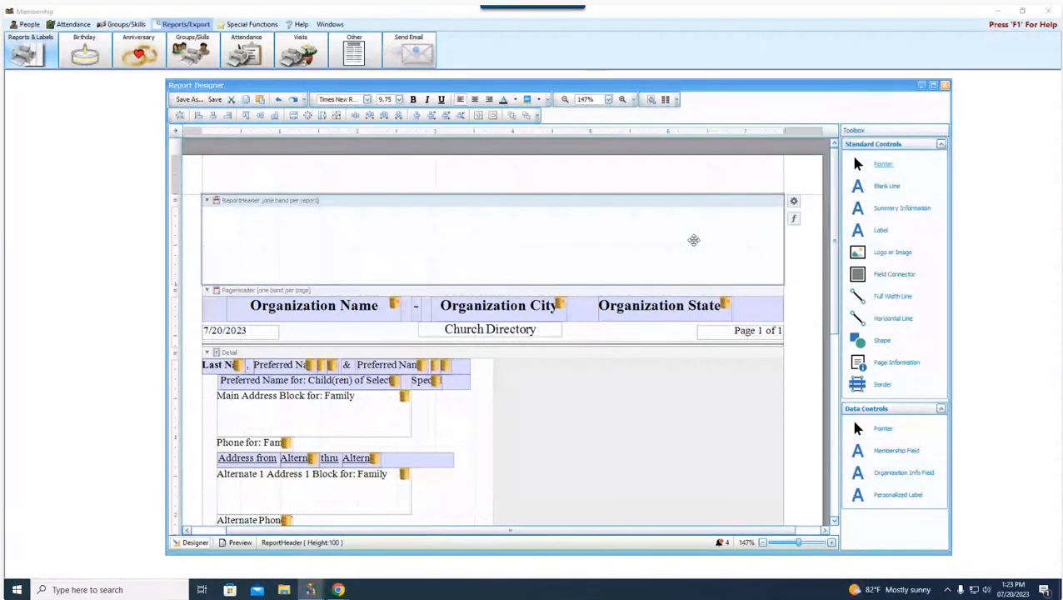
Try the French Script font on the Organization Name field in the page header and undo the change.
scroll(694, 240, down, 1)
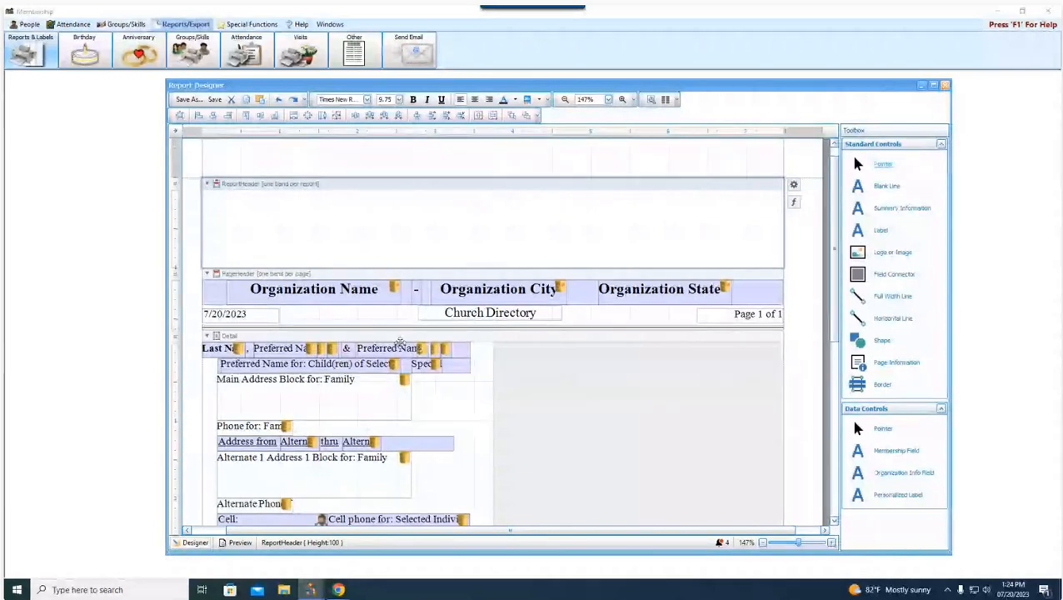
click(351, 290)
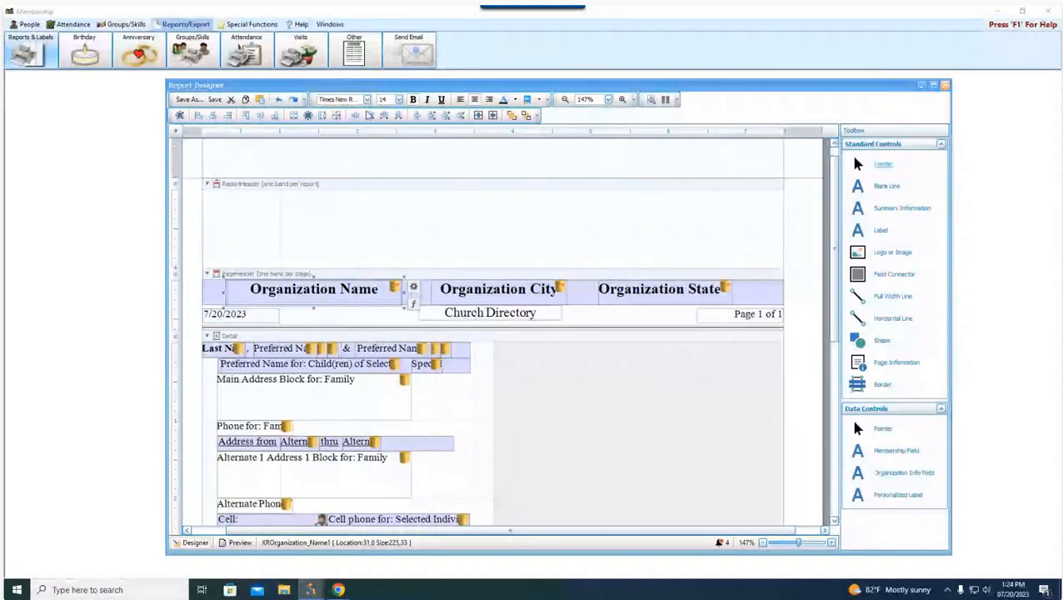
click(367, 99)
scroll(373, 178, down, 5)
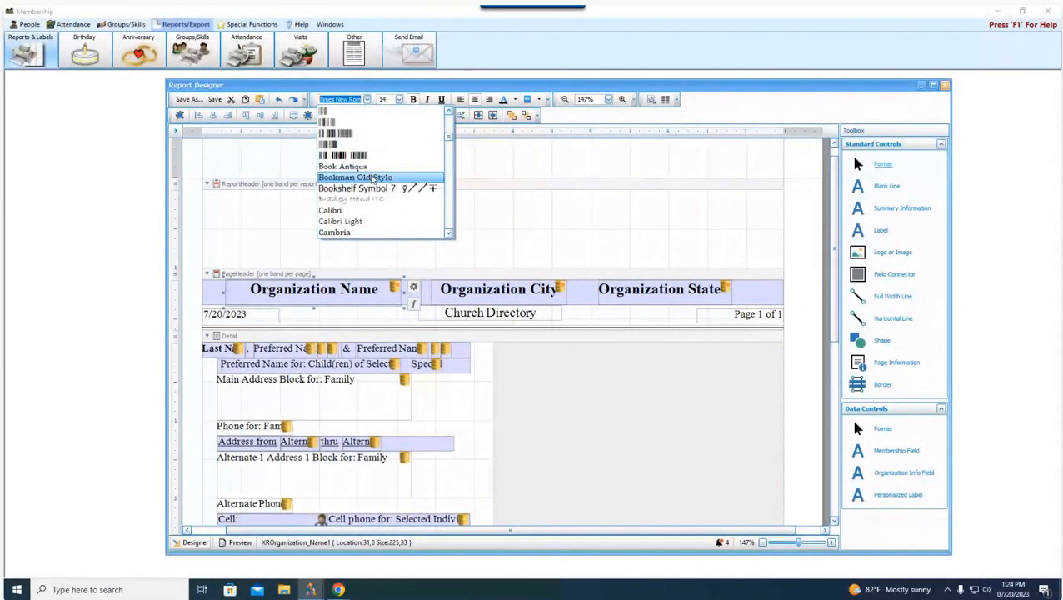
scroll(373, 178, down, 5)
click(354, 149)
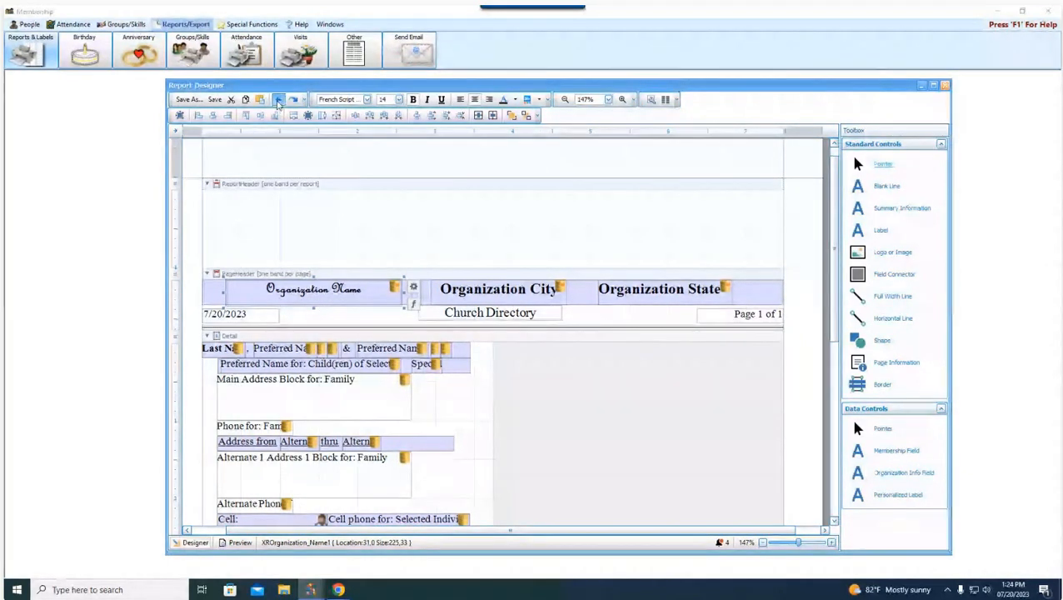
click(280, 101)
click(659, 464)
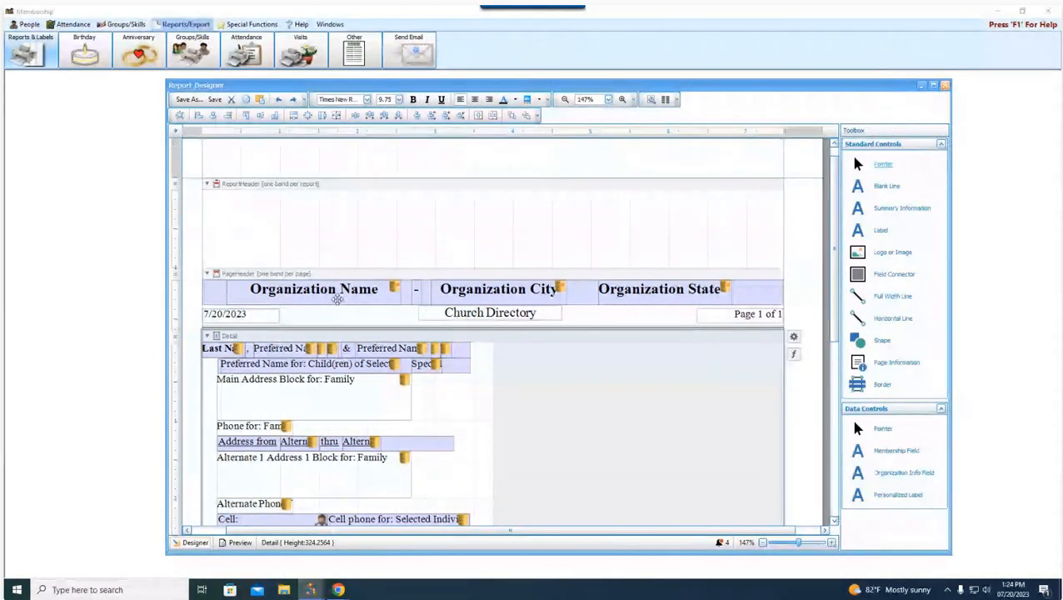
Try the French Script font on the organization fields, date, Church Directory title and page number together, and undo it.
click(337, 298)
ctrl+click(499, 291)
ctrl+click(659, 289)
ctrl+click(709, 318)
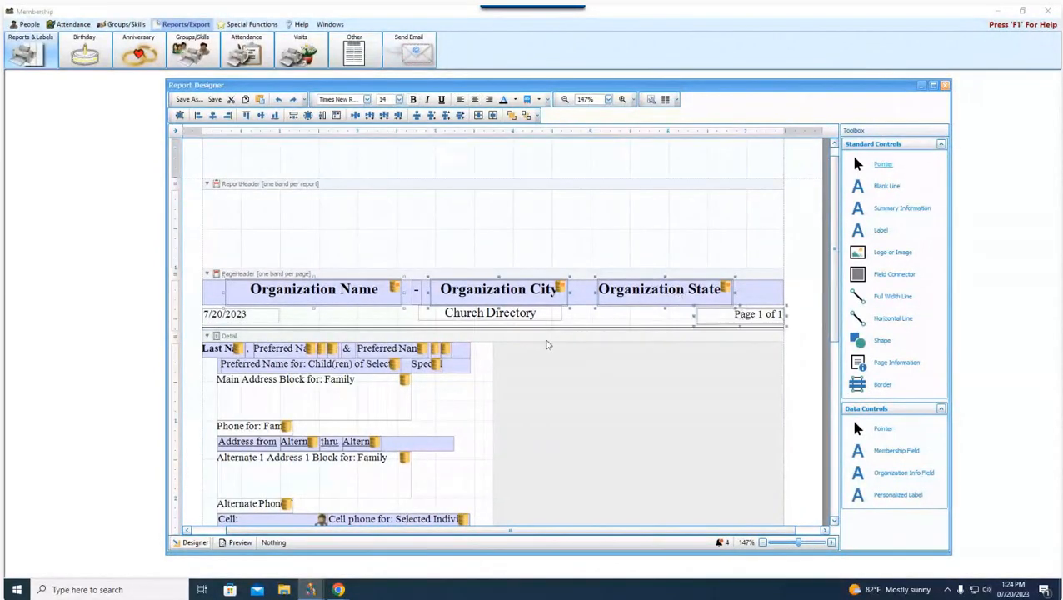
ctrl+click(480, 316)
ctrl+click(232, 317)
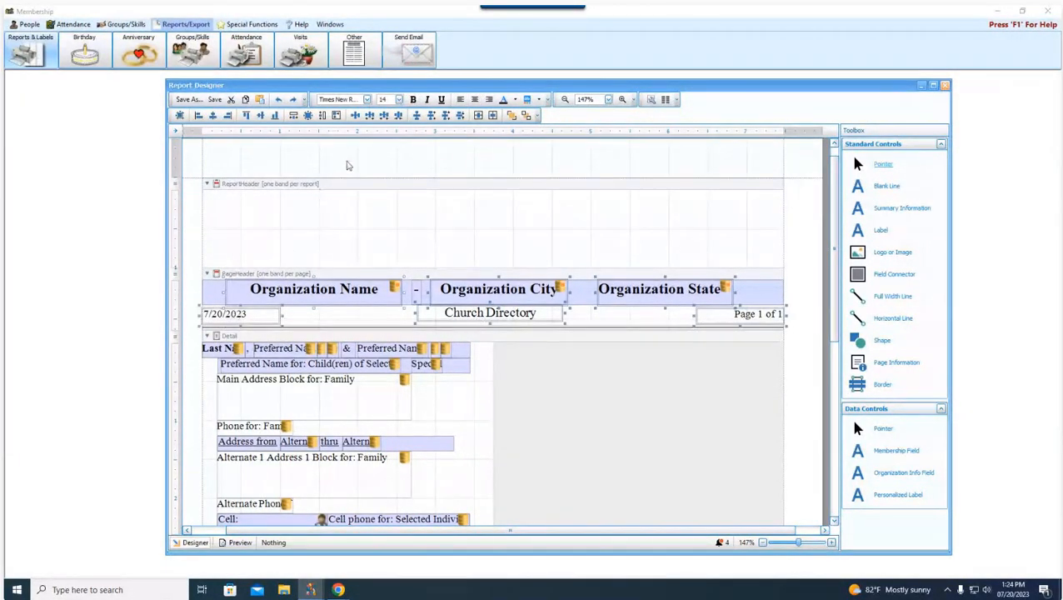
click(369, 101)
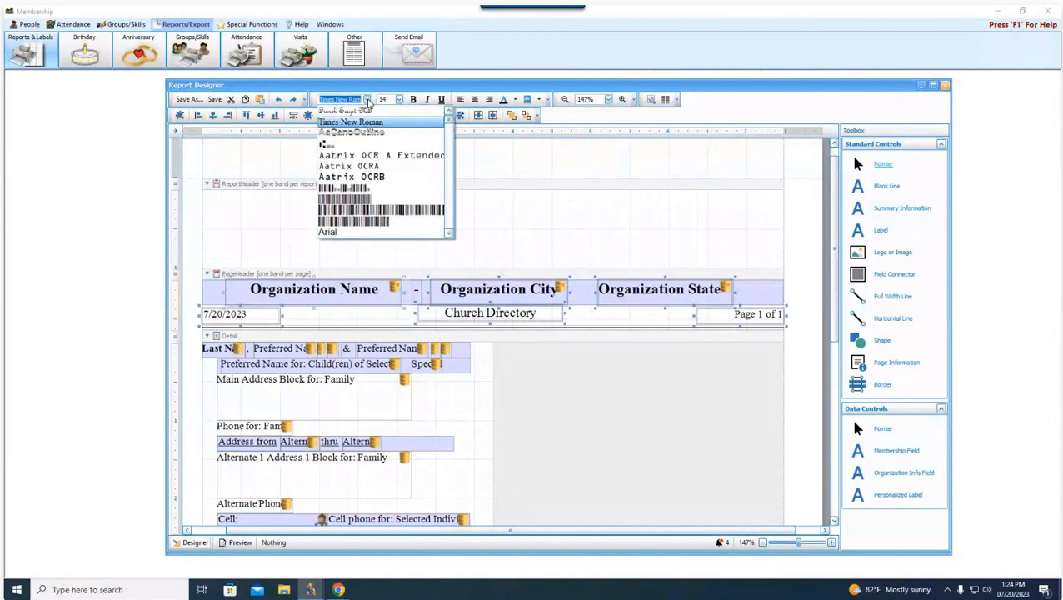
click(359, 111)
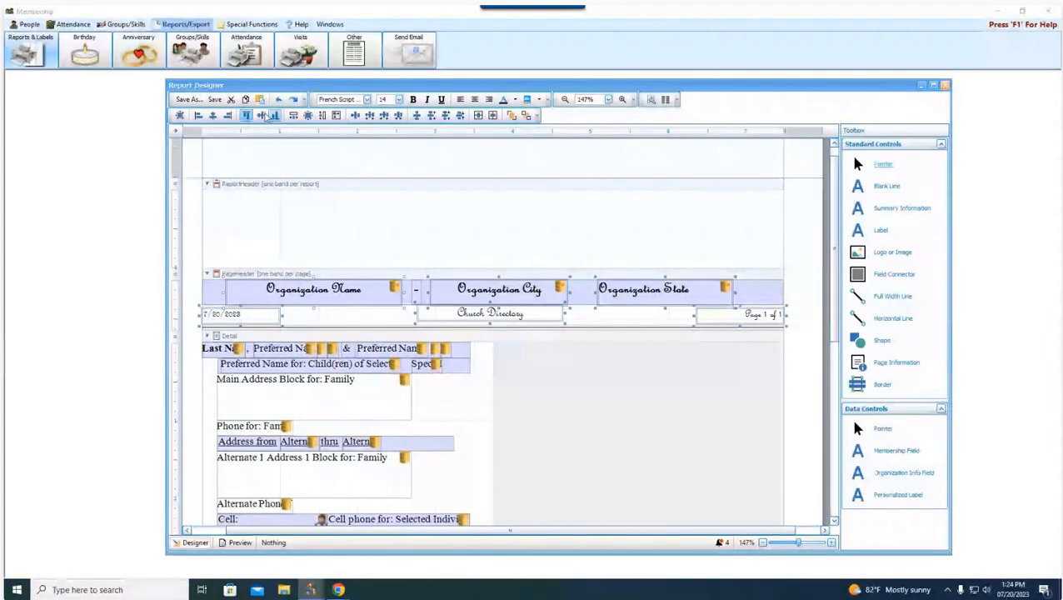
click(280, 99)
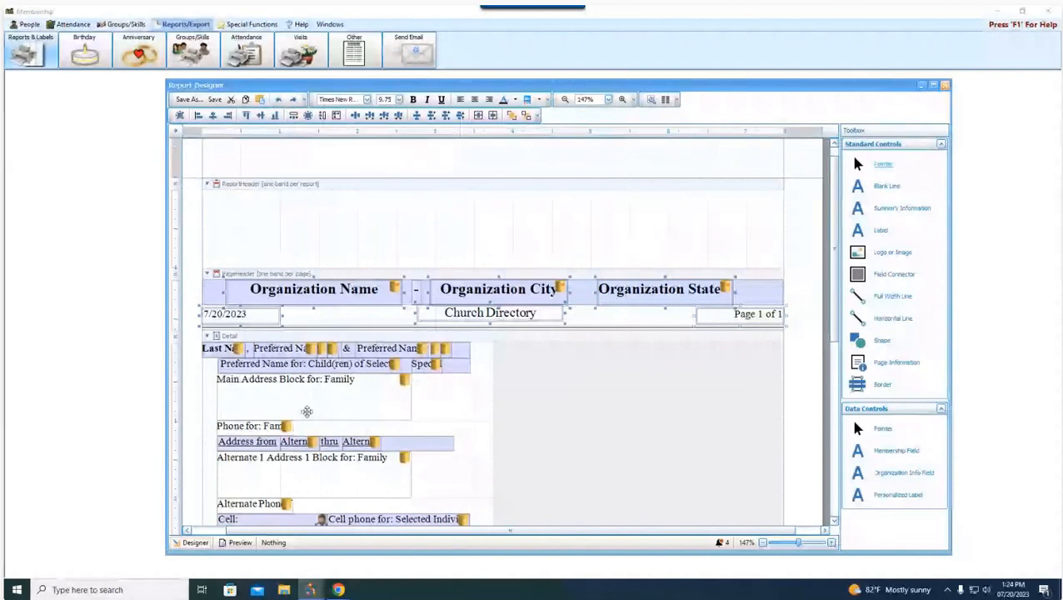
Select the Cell, Email, Alternate Phone, Alternate 1 Address block and address date-range fields together in the detail band, and clear the selection.
click(626, 473)
scroll(626, 473, down, 3)
scroll(264, 482, up, 2)
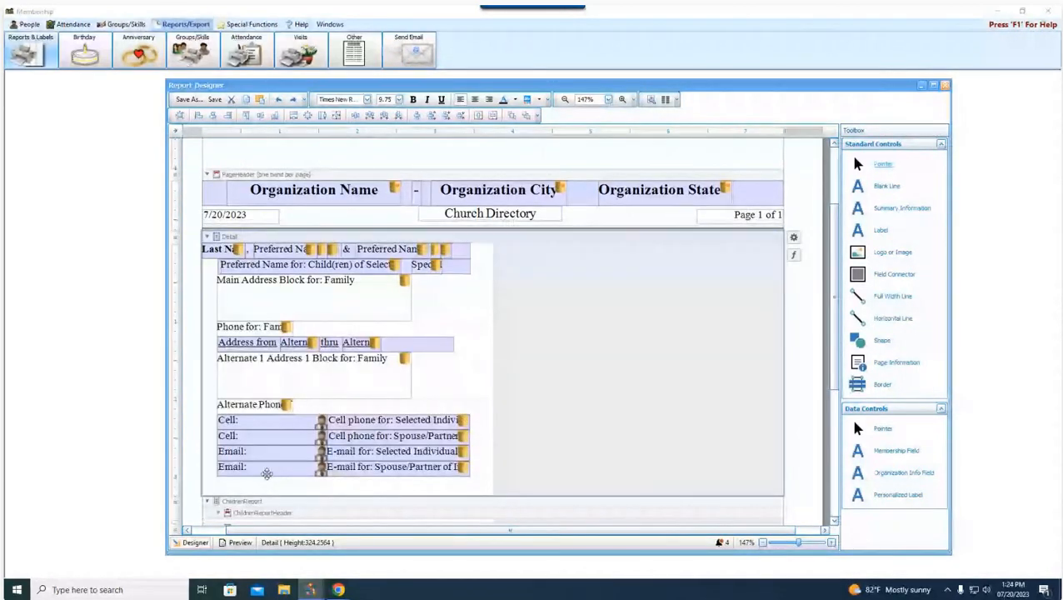
click(340, 466)
ctrl+click(354, 467)
ctrl+click(368, 451)
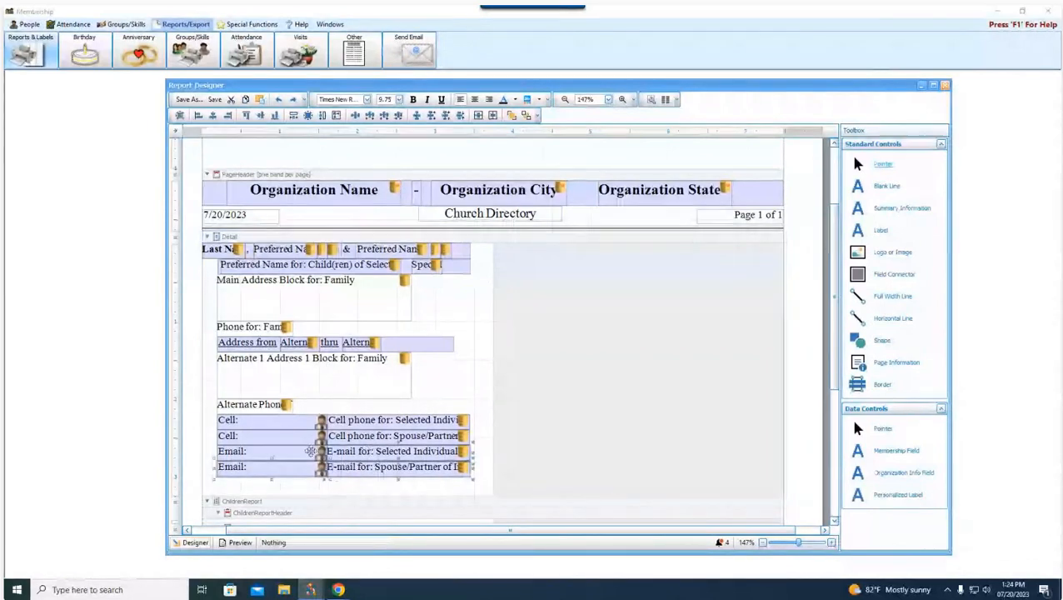
ctrl+click(309, 450)
ctrl+click(303, 434)
ctrl+click(353, 435)
ctrl+click(350, 421)
ctrl+click(305, 419)
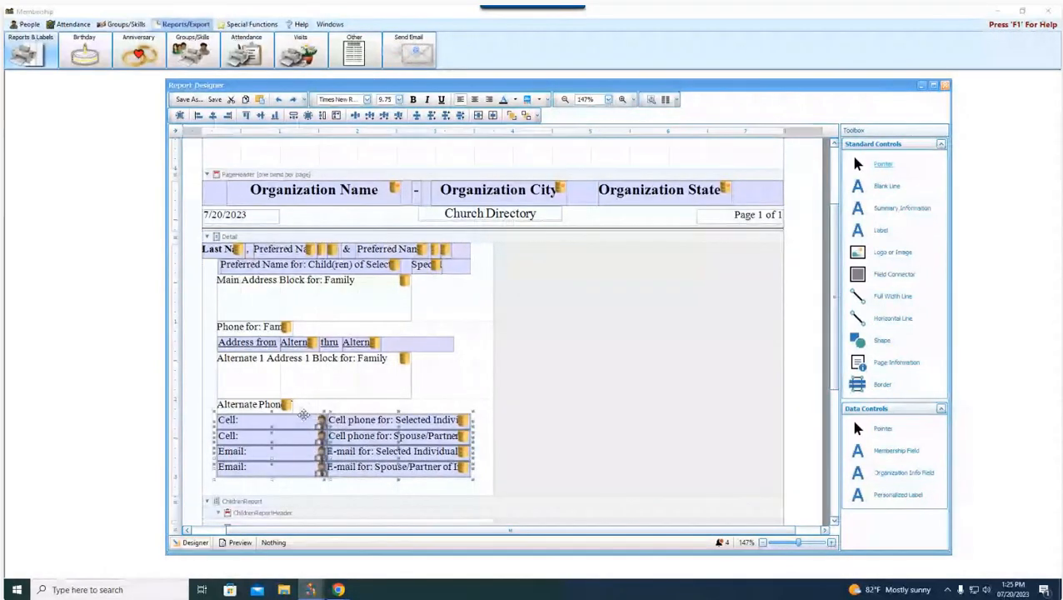
ctrl+click(281, 404)
ctrl+click(294, 381)
ctrl+click(354, 345)
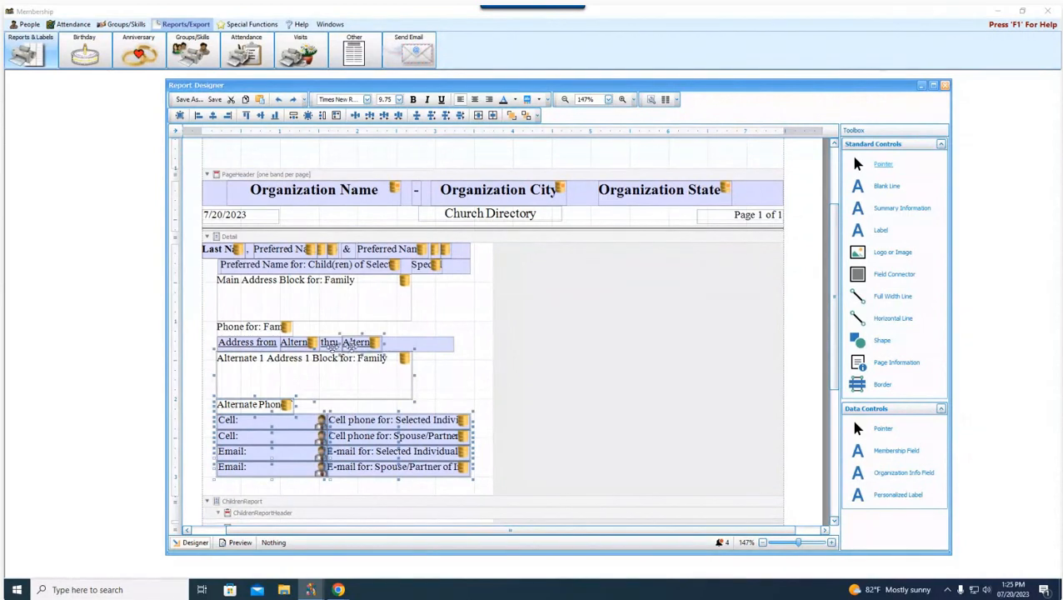
ctrl+click(333, 346)
ctrl+click(265, 343)
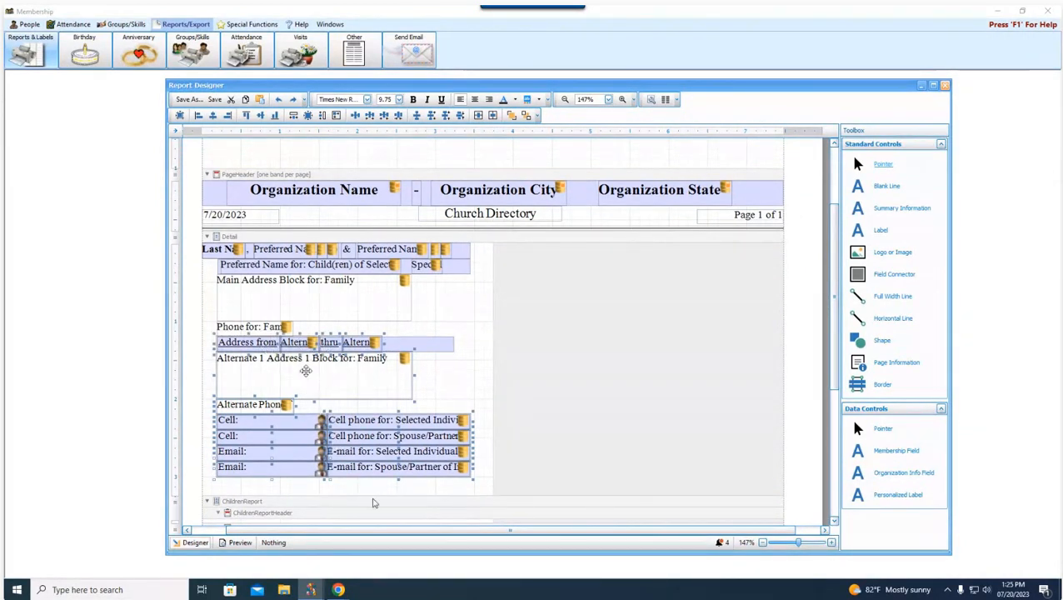
click(620, 384)
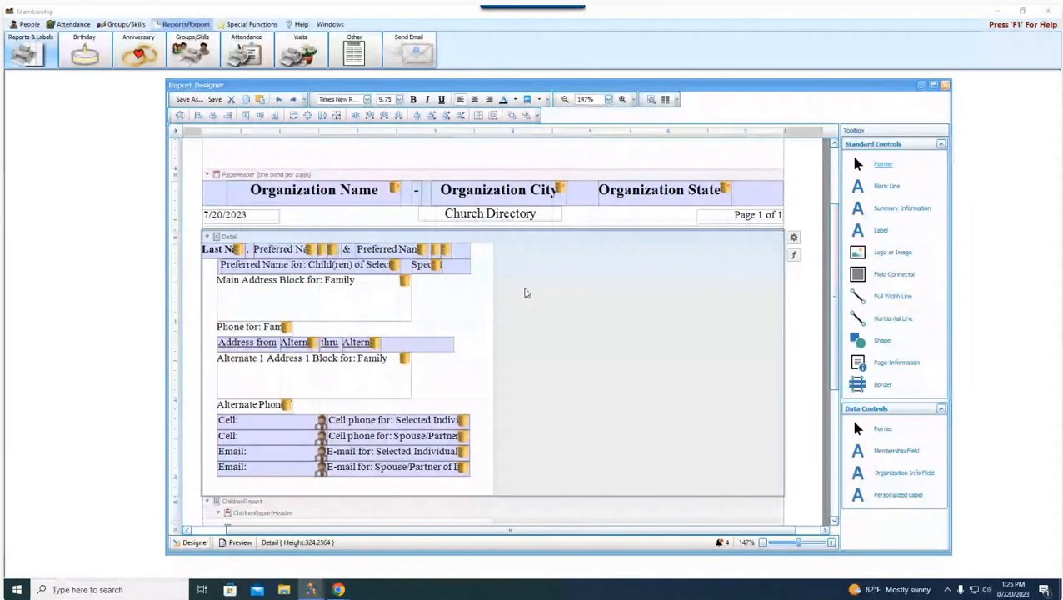
Save the report layout under the name UPDATED and close the report designer.
key(ctrl+s)
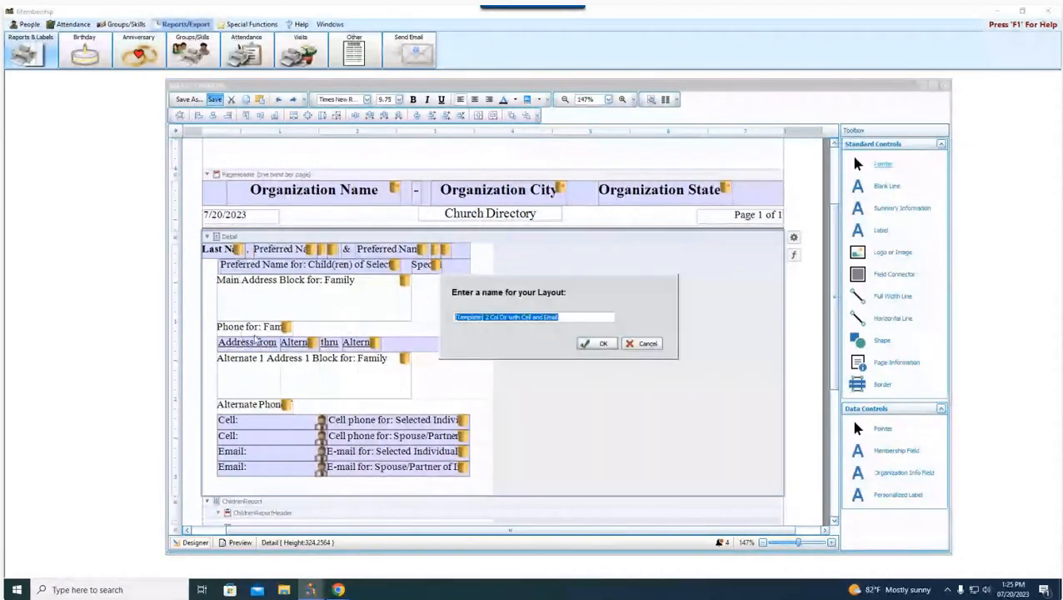
text(UPDATED)
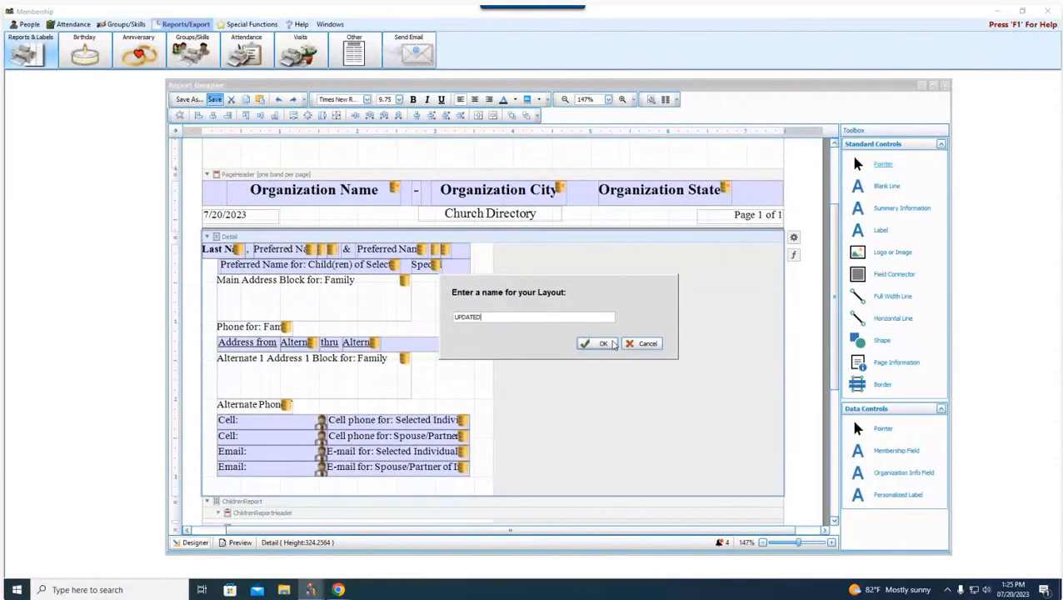
click(607, 347)
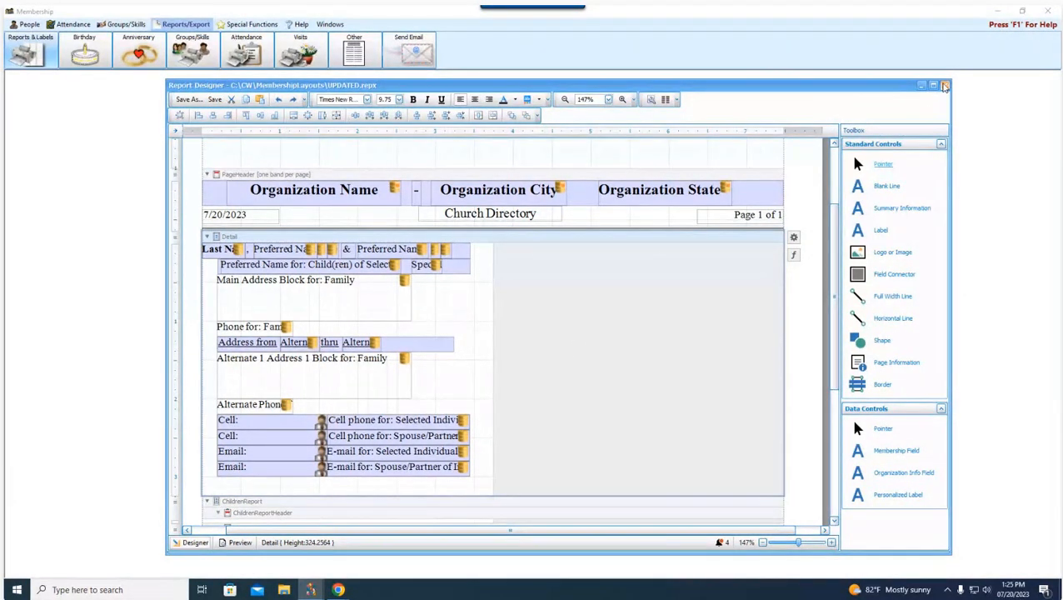
click(945, 84)
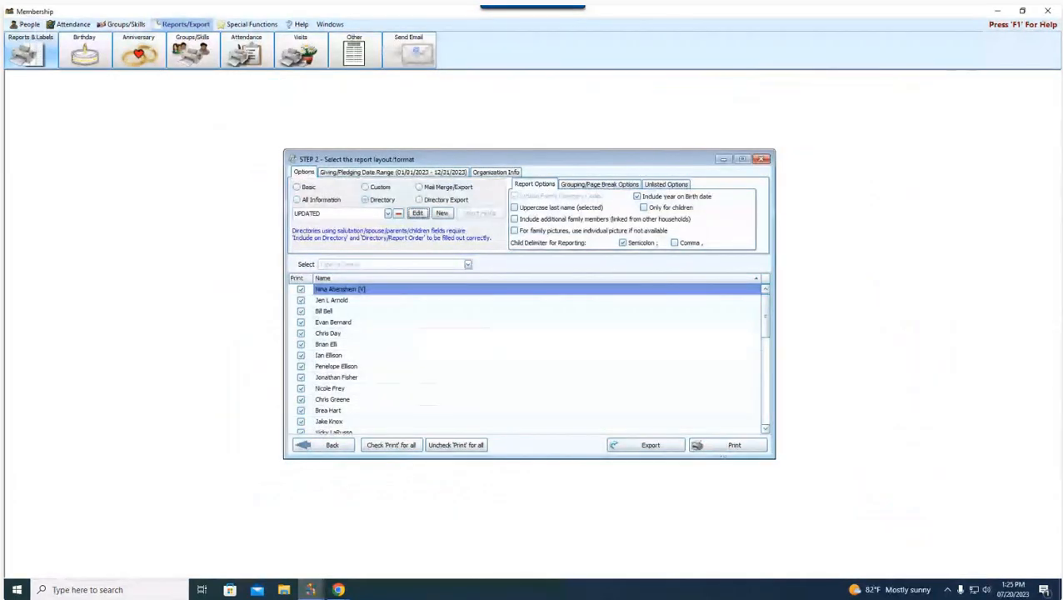
Print the directory to a preview with the UPDATED layout, accept unlisted details with an asterisk, and look through the first page's entries.
click(723, 447)
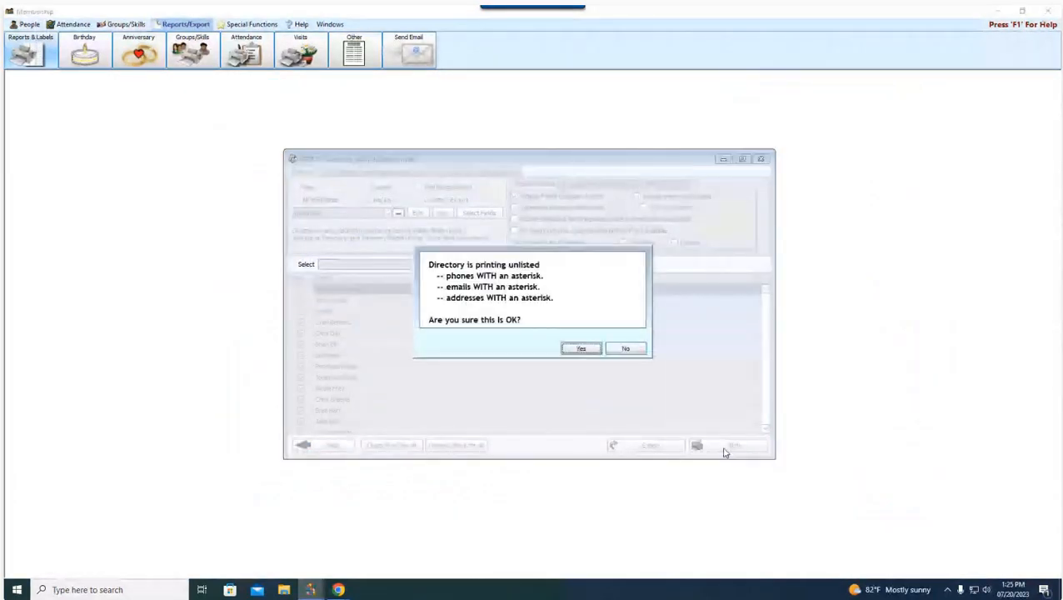
click(581, 349)
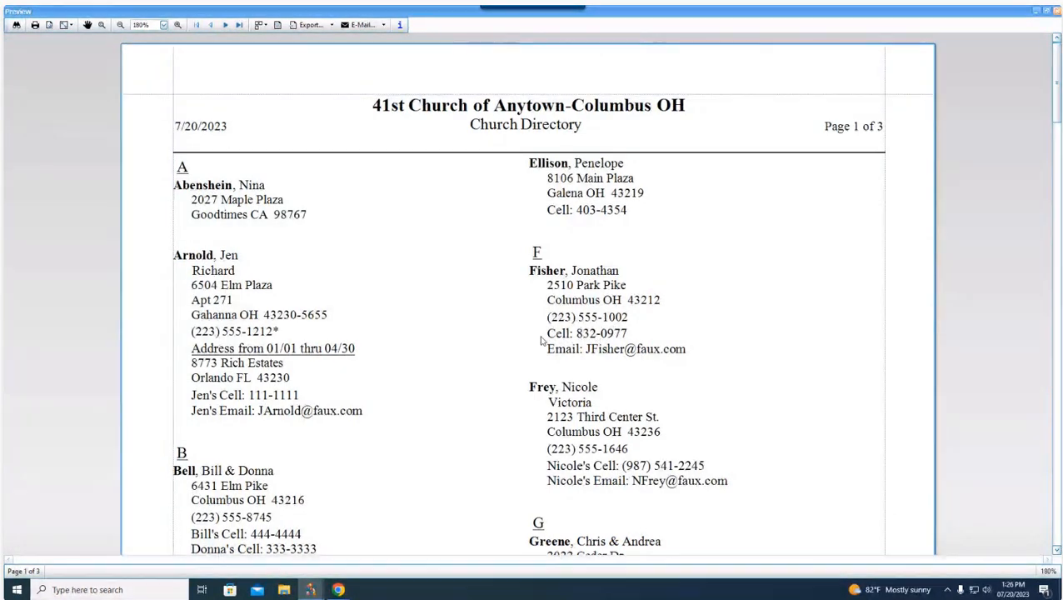
scroll(584, 341, down, 1)
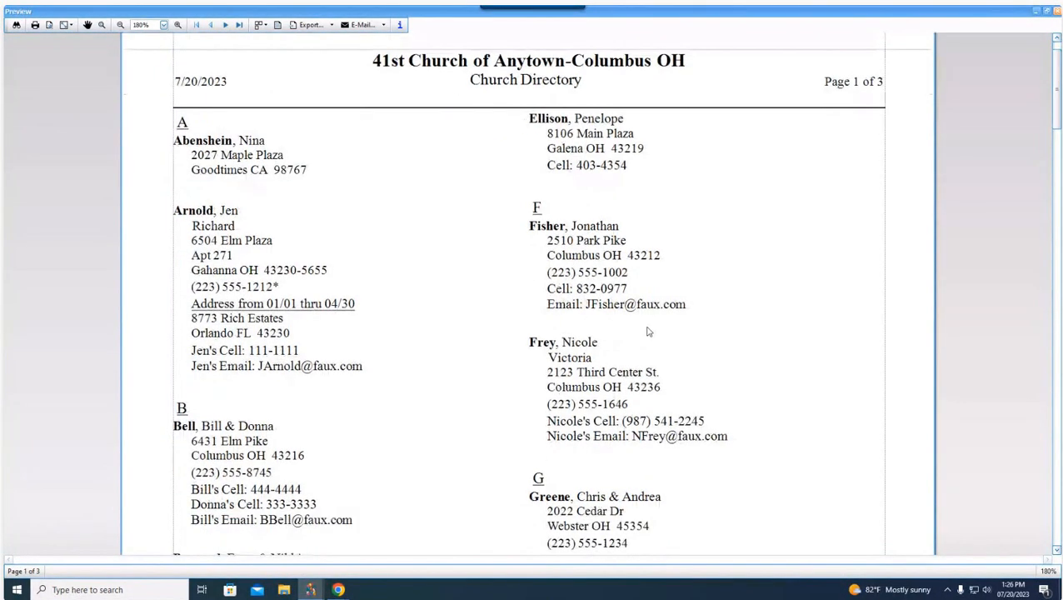
scroll(651, 334, down, 7)
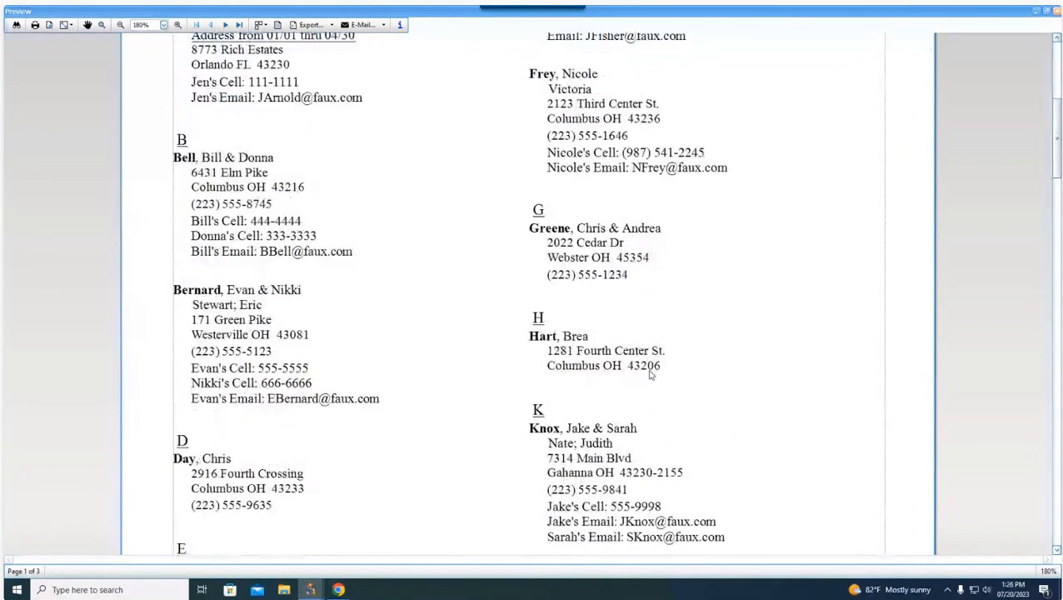